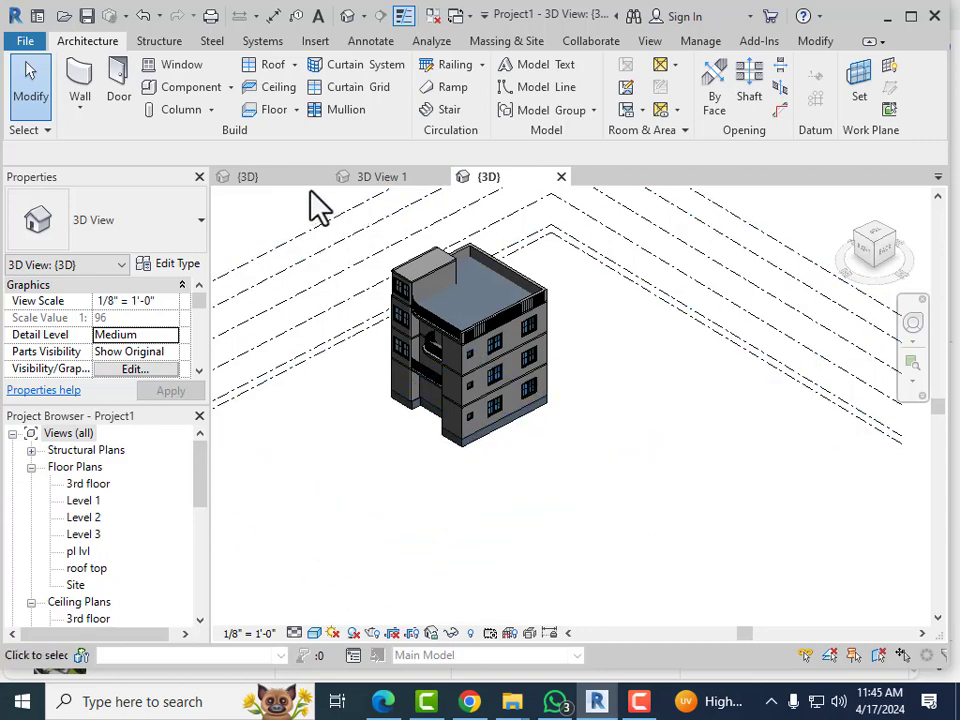
Step: Examine the structural frame model's footings, columns and beams in its 3D view
click(260, 182)
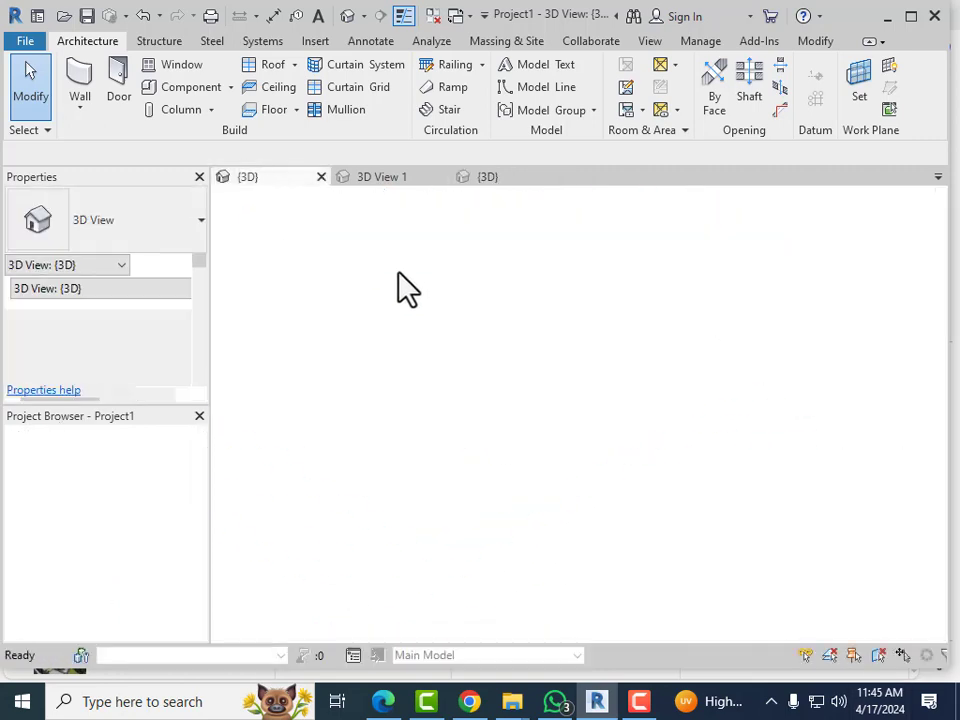
middle_drag(675, 512, 652, 521)
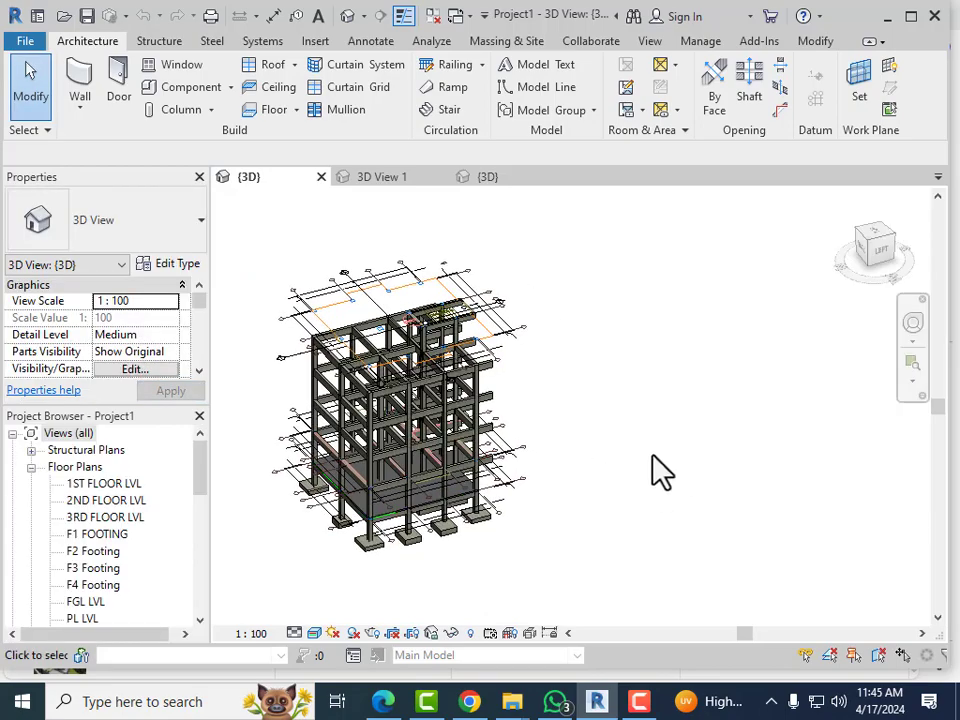
middle_drag(651, 456, 546, 478)
scroll(628, 441, down, 1)
scroll(380, 560, up, 5)
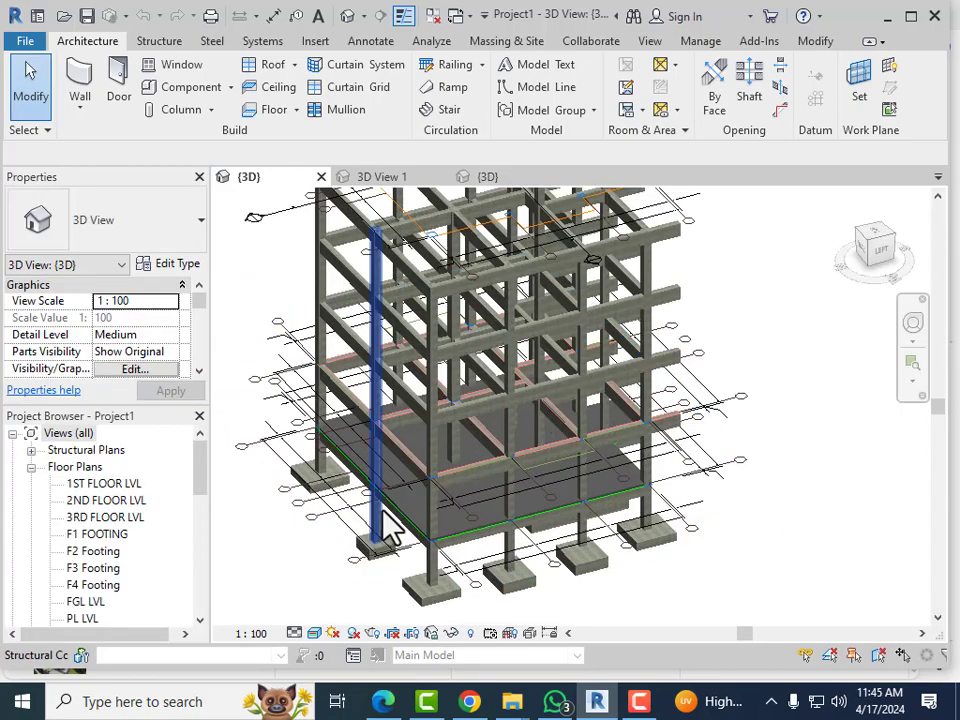
scroll(499, 321, down, 3)
scroll(504, 317, up, 4)
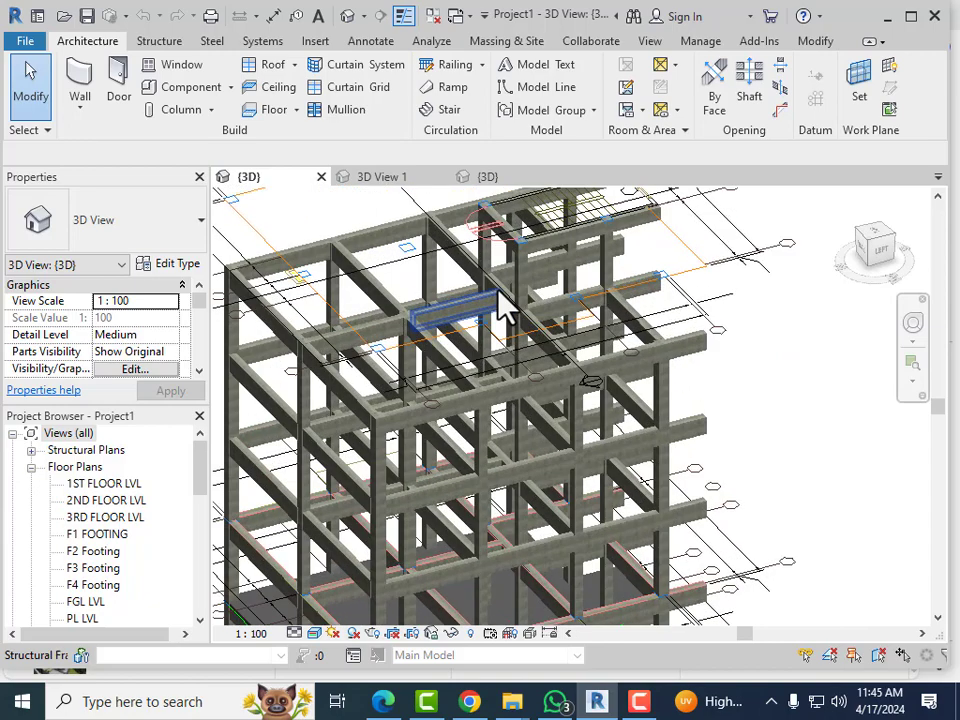
scroll(528, 318, down, 4)
scroll(529, 318, down, 1)
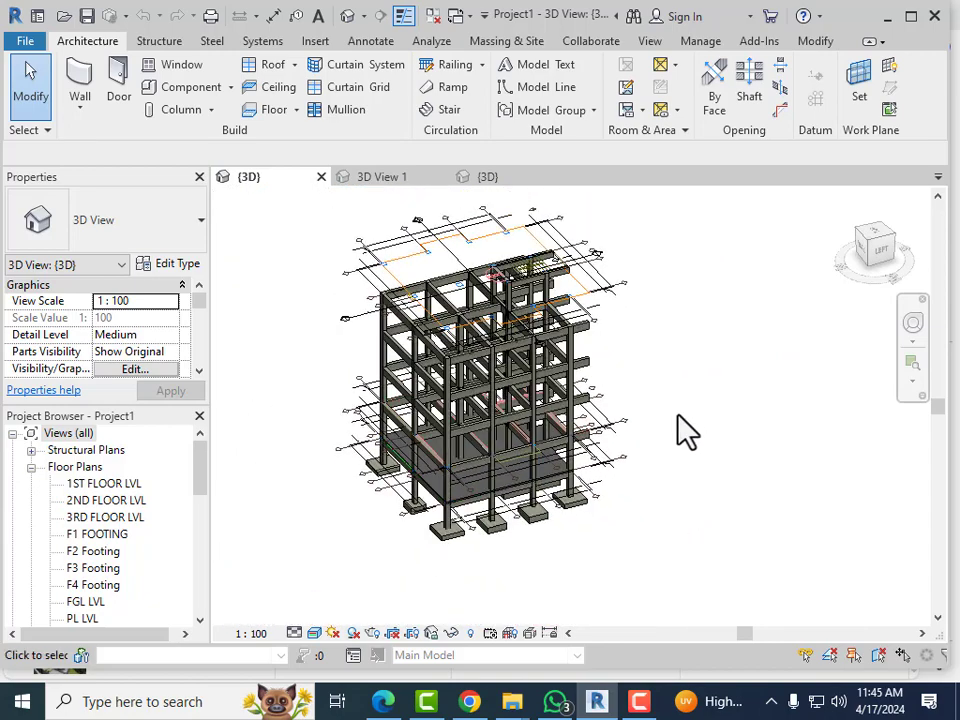
Step: Compare the structural frame with the 3D View 1 perspective and inspect the architectural building from several sides in its 3D view
click(519, 180)
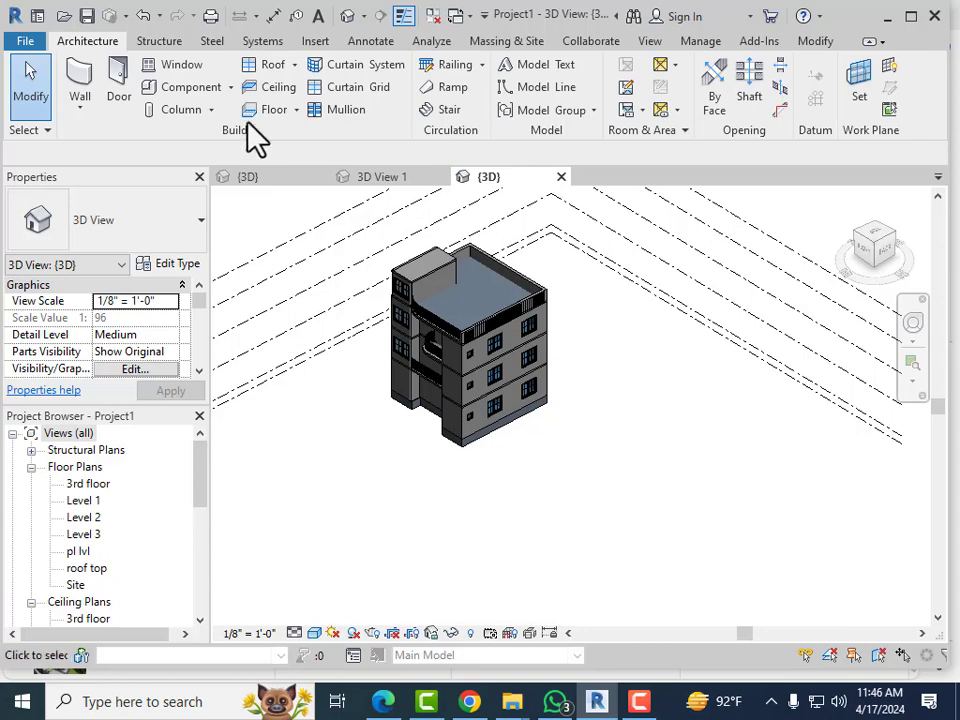
click(276, 183)
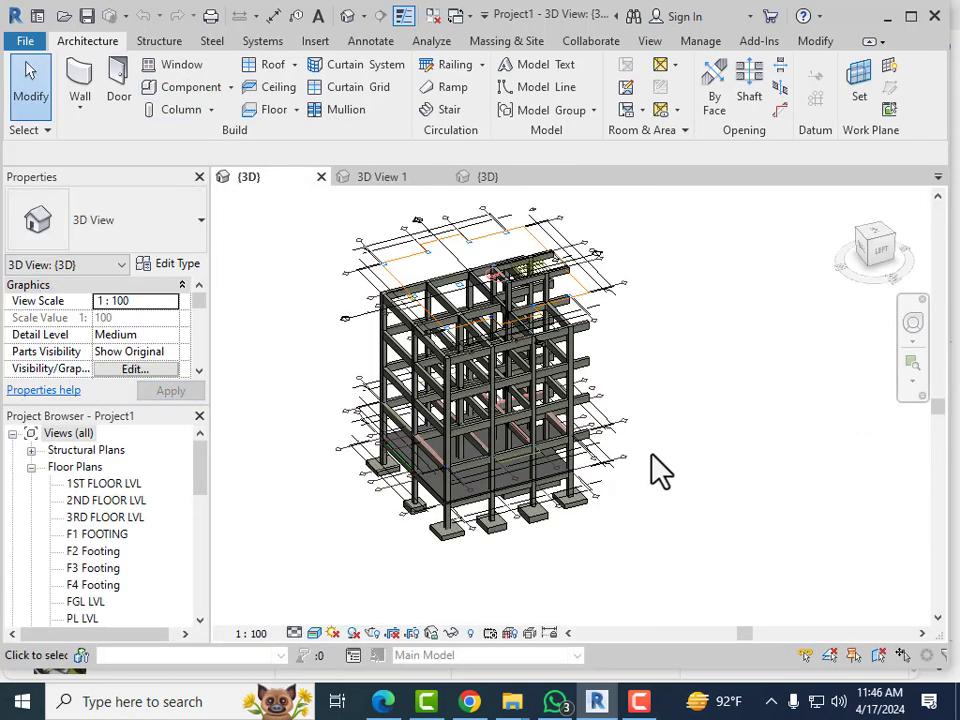
click(381, 179)
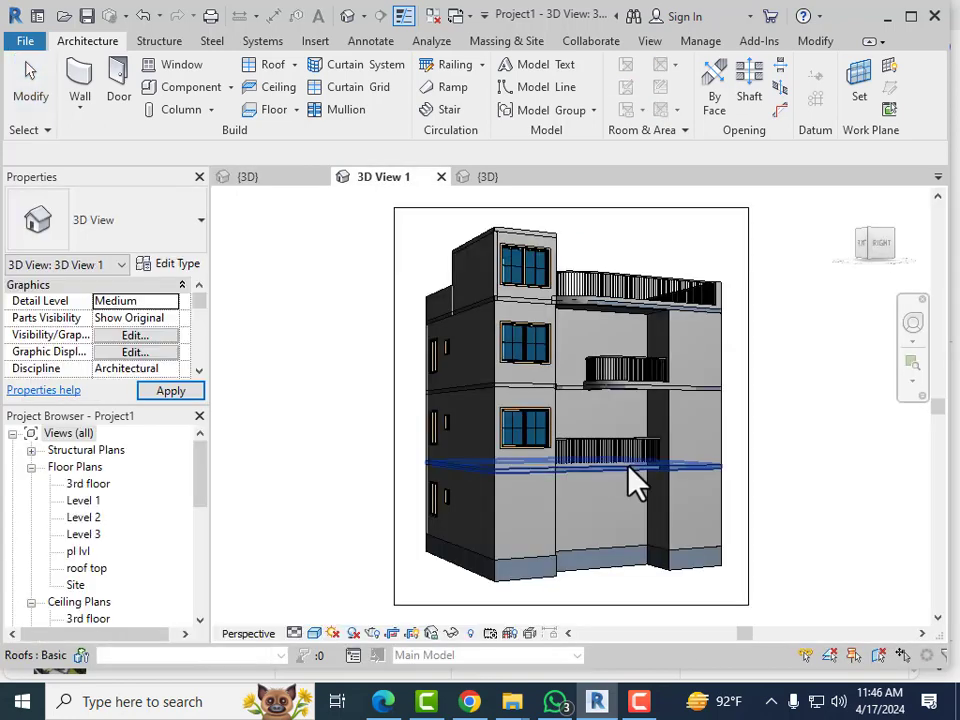
click(490, 178)
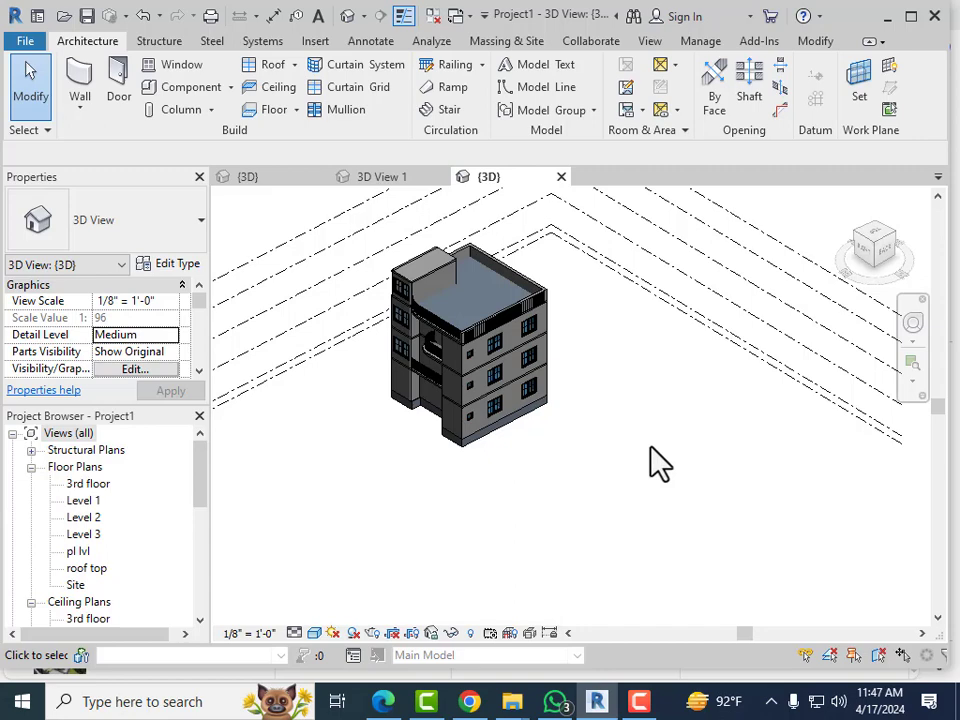
scroll(398, 345, down, 1)
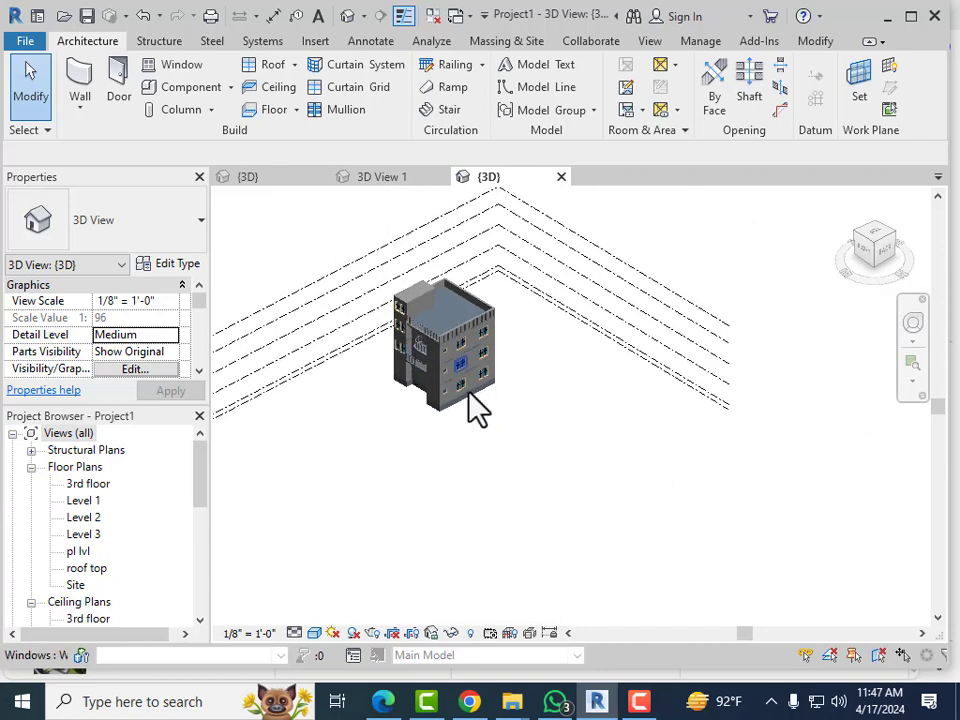
scroll(475, 340, up, 1)
shift+middle_drag(480, 355, 386, 396)
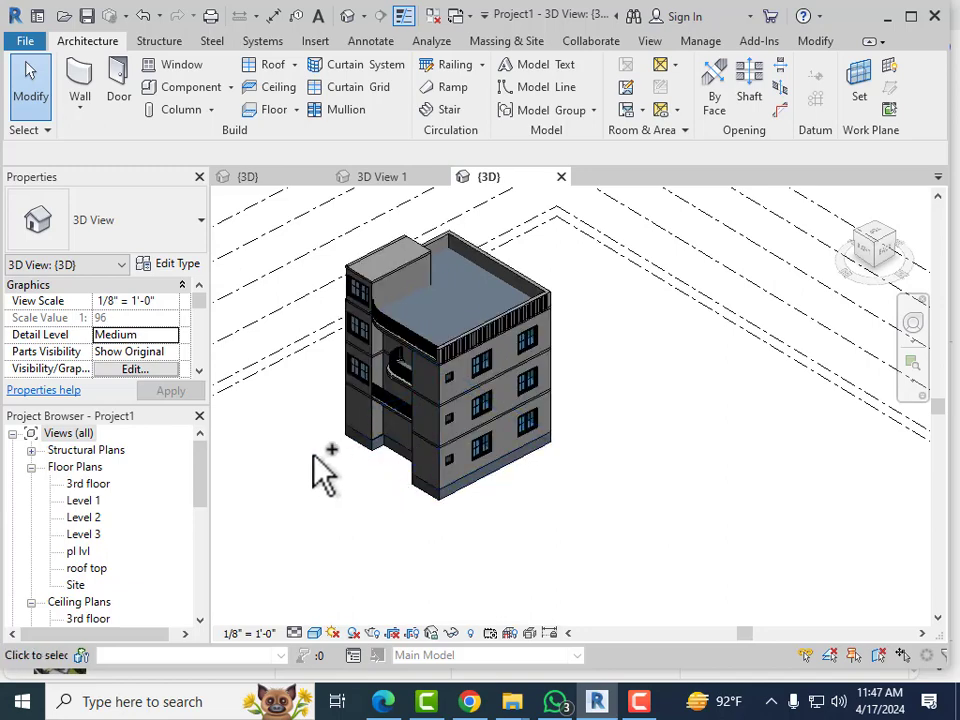
shift+middle_drag(321, 471, 476, 482)
shift+middle_drag(354, 411, 516, 476)
key(alt)
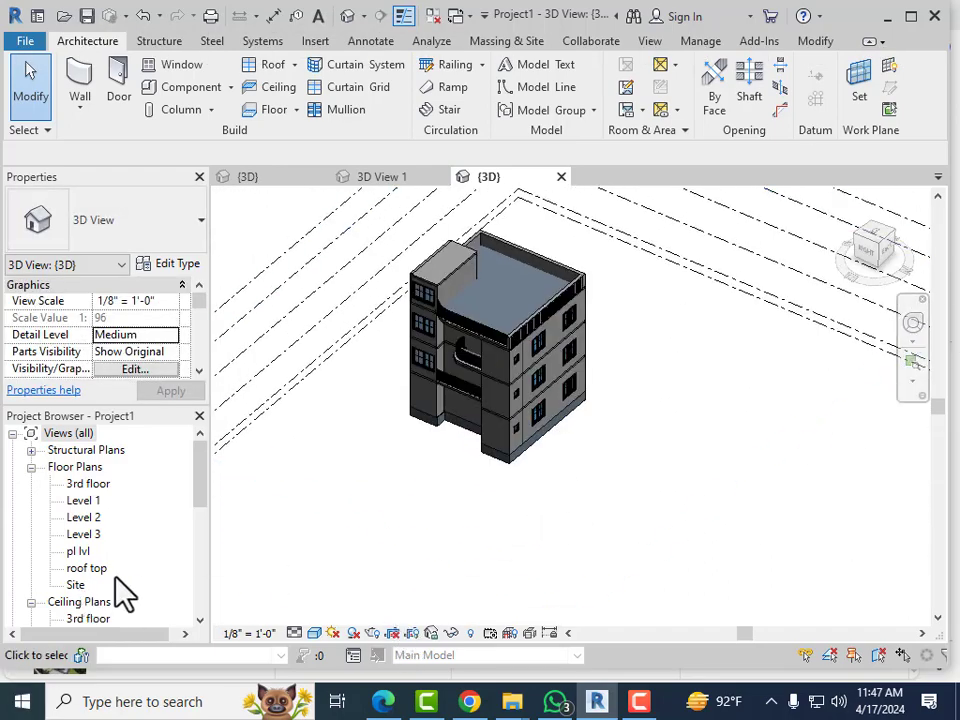
Step: Open the pl lvl floor plan and look over the room layout
scroll(121, 561, down, 1)
scroll(133, 578, down, 3)
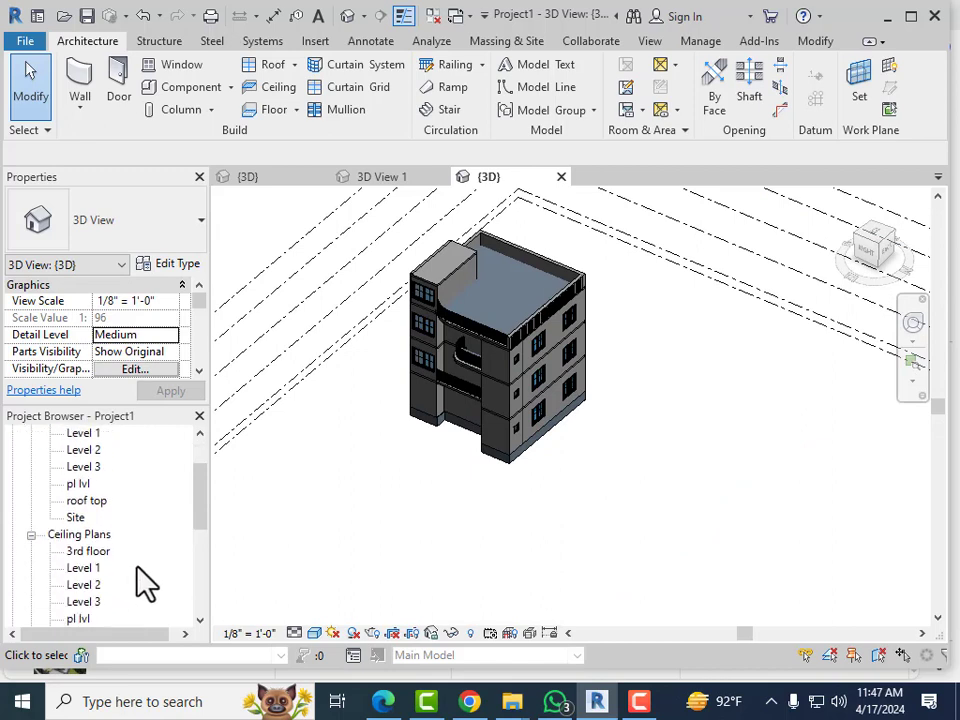
scroll(100, 540, up, 1)
scroll(88, 518, up, 2)
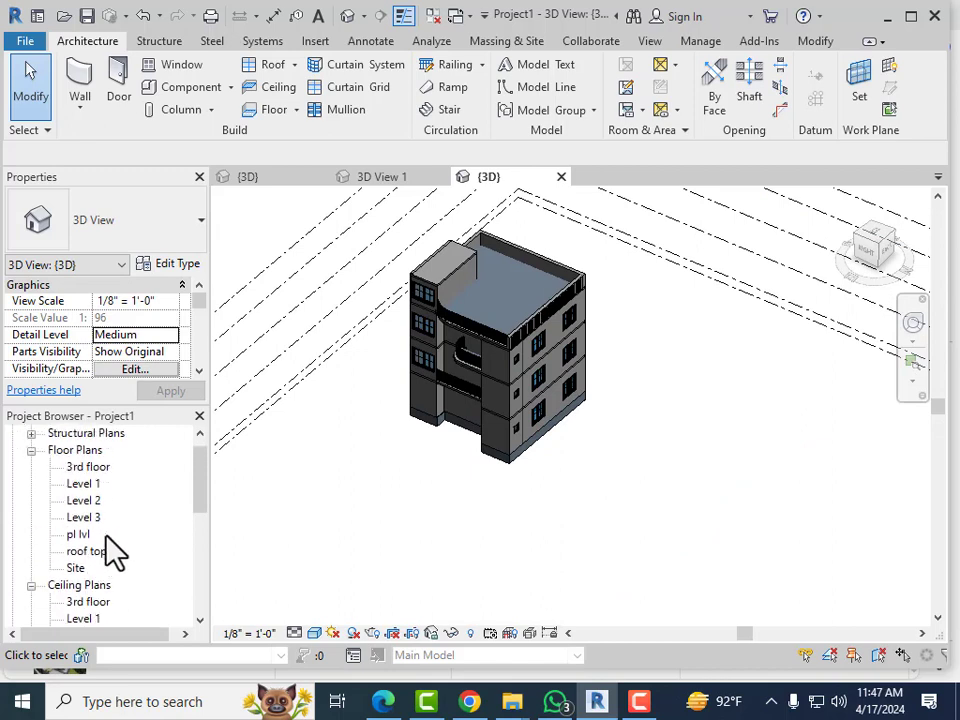
scroll(112, 521, down, 1)
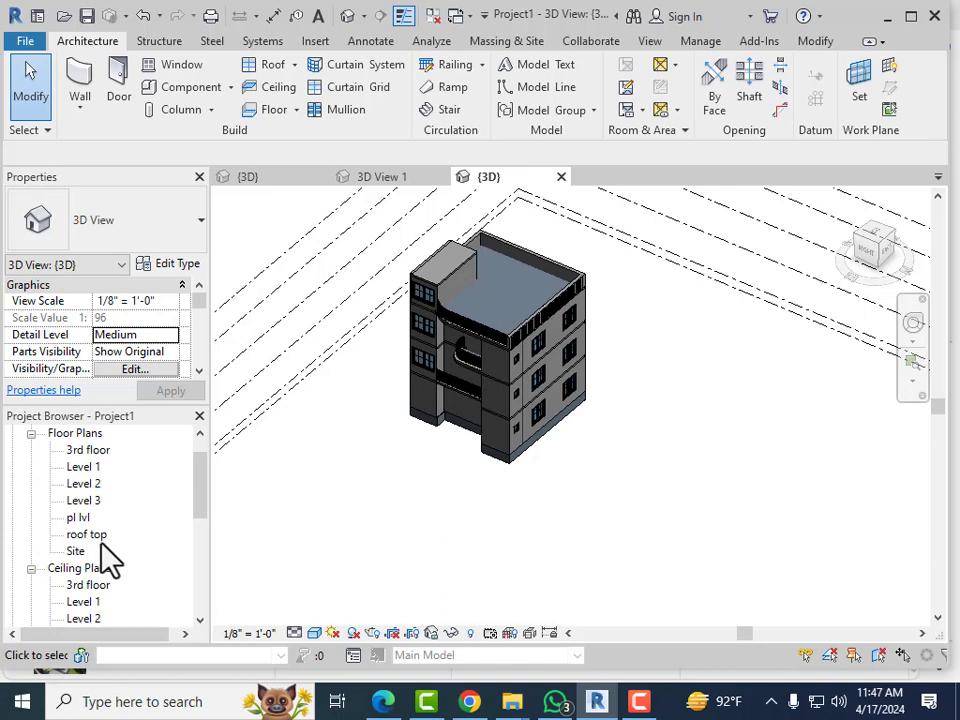
click(80, 518)
double_click(82, 519)
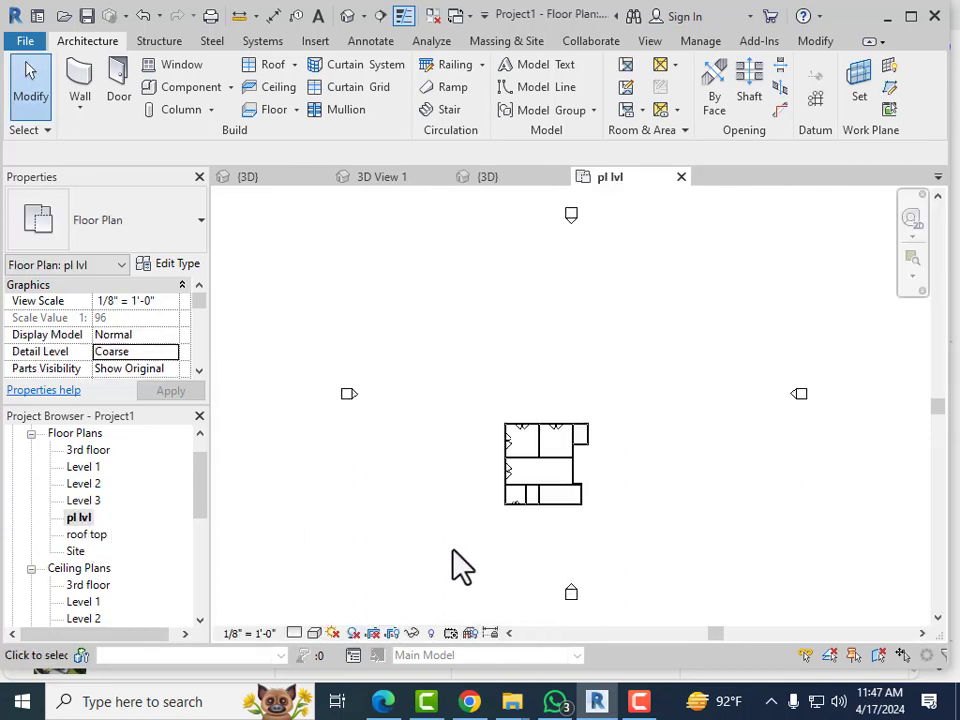
scroll(540, 560, up, 2)
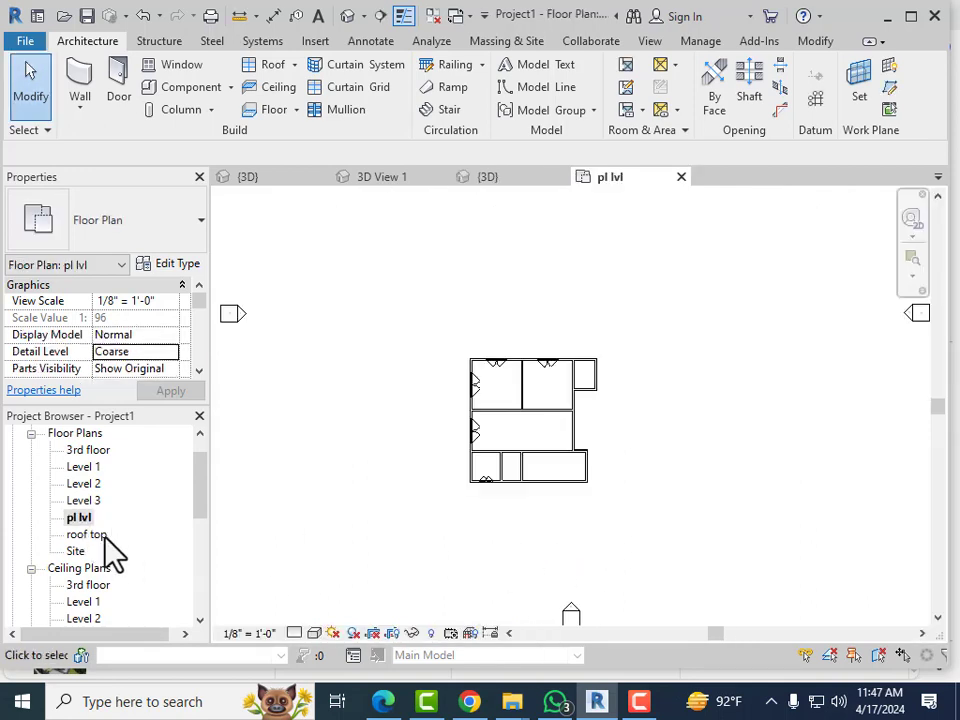
Step: Open the Site floor plan showing the building's roof outline
scroll(108, 530, down, 5)
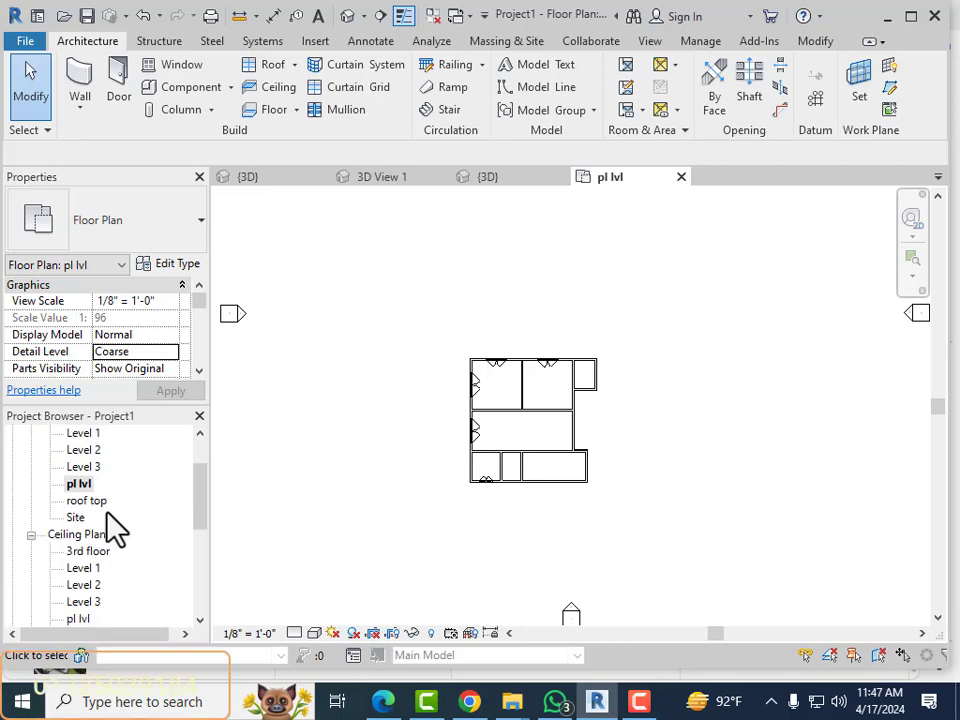
scroll(115, 528, up, 1)
double_click(77, 486)
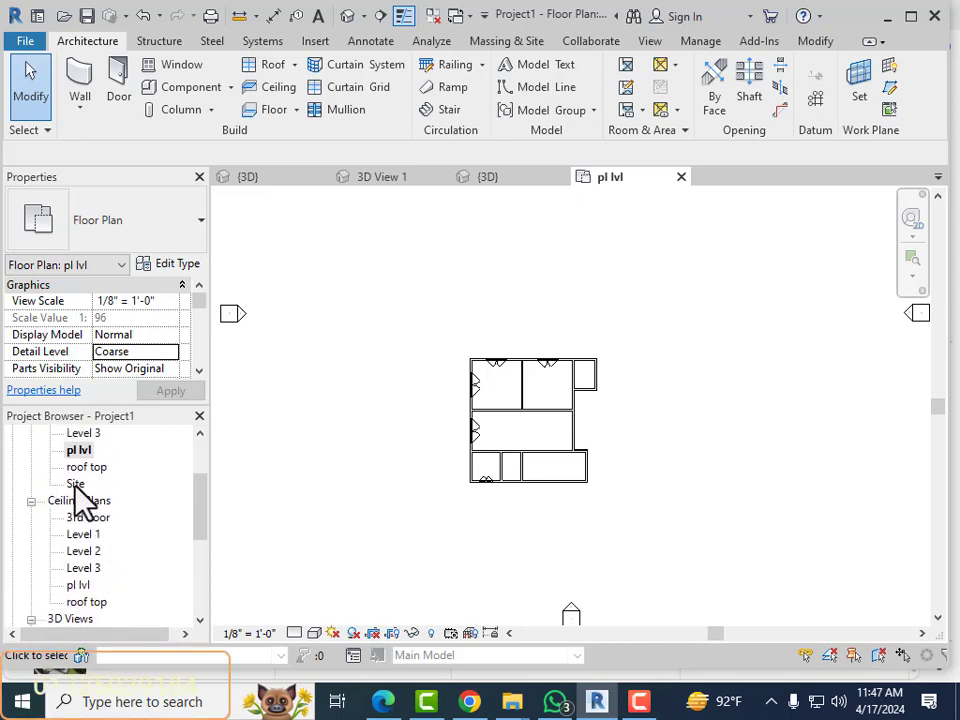
scroll(643, 572, up, 4)
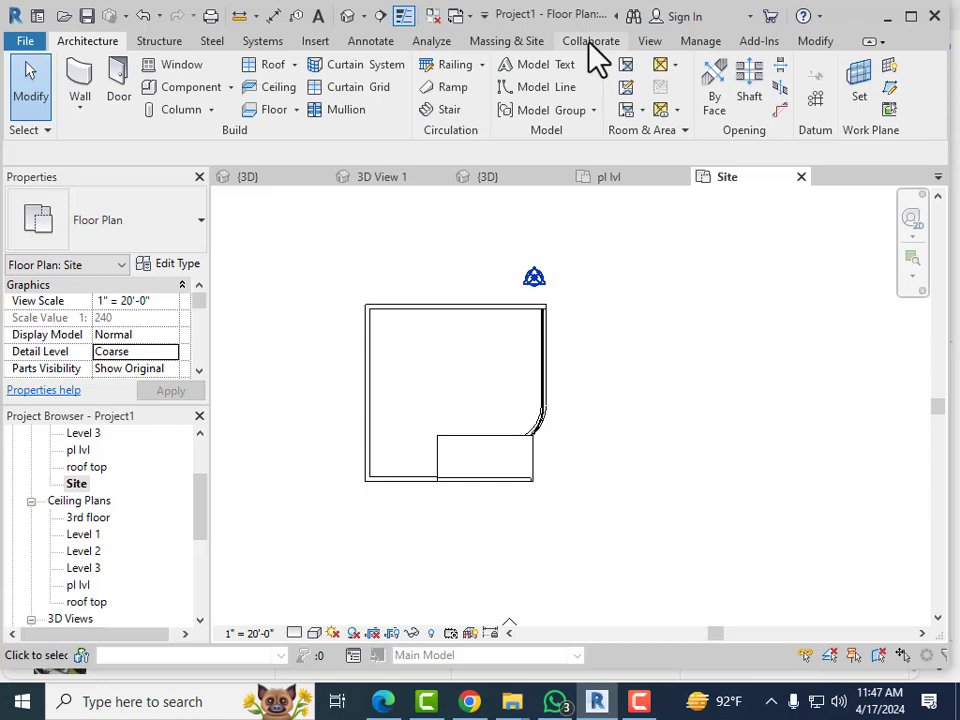
Step: Create a four-point toposurface around the building outline at absolute elevation 0' 0"
click(517, 42)
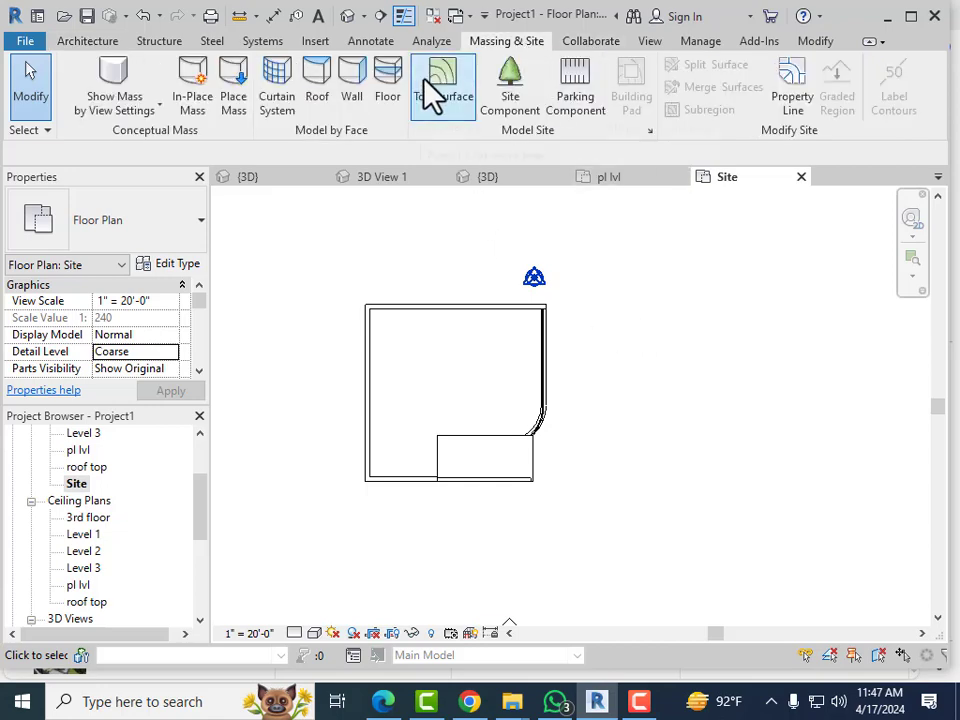
click(440, 110)
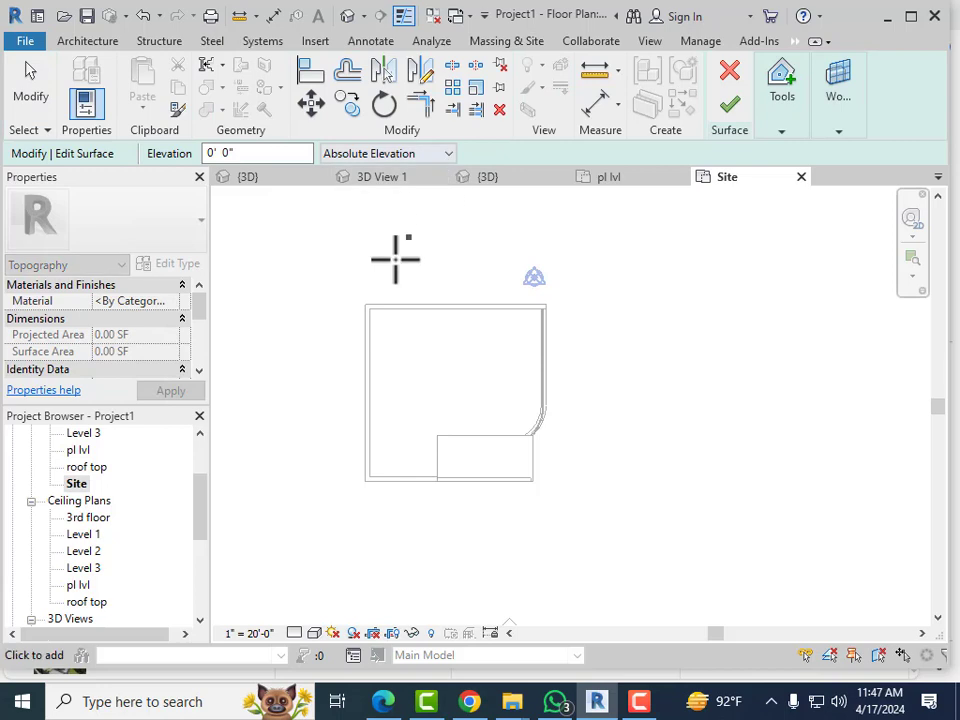
click(297, 257)
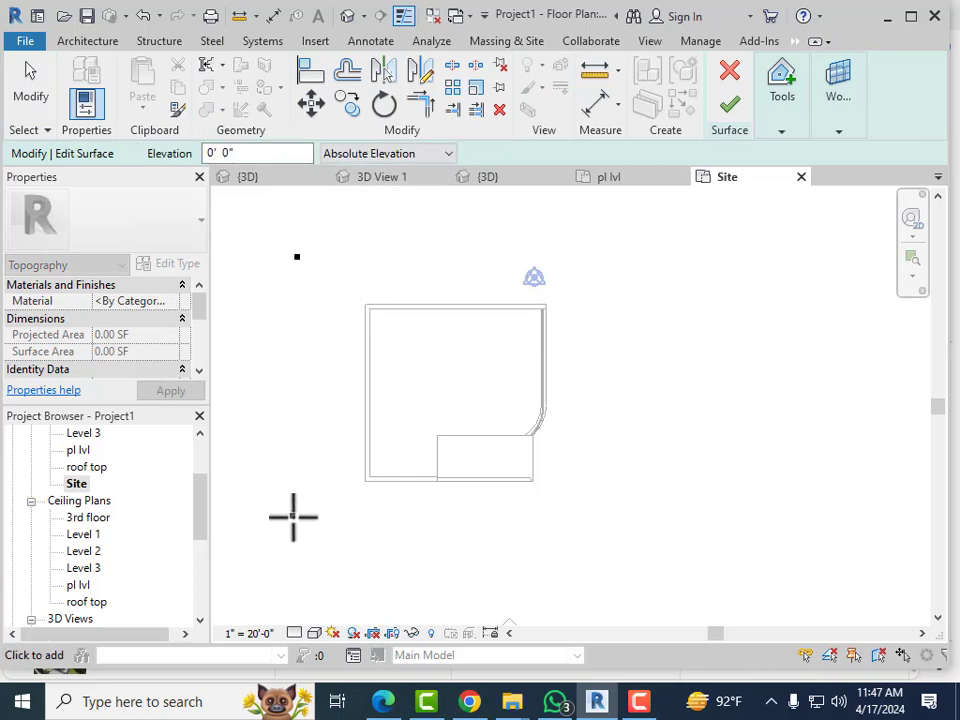
click(291, 524)
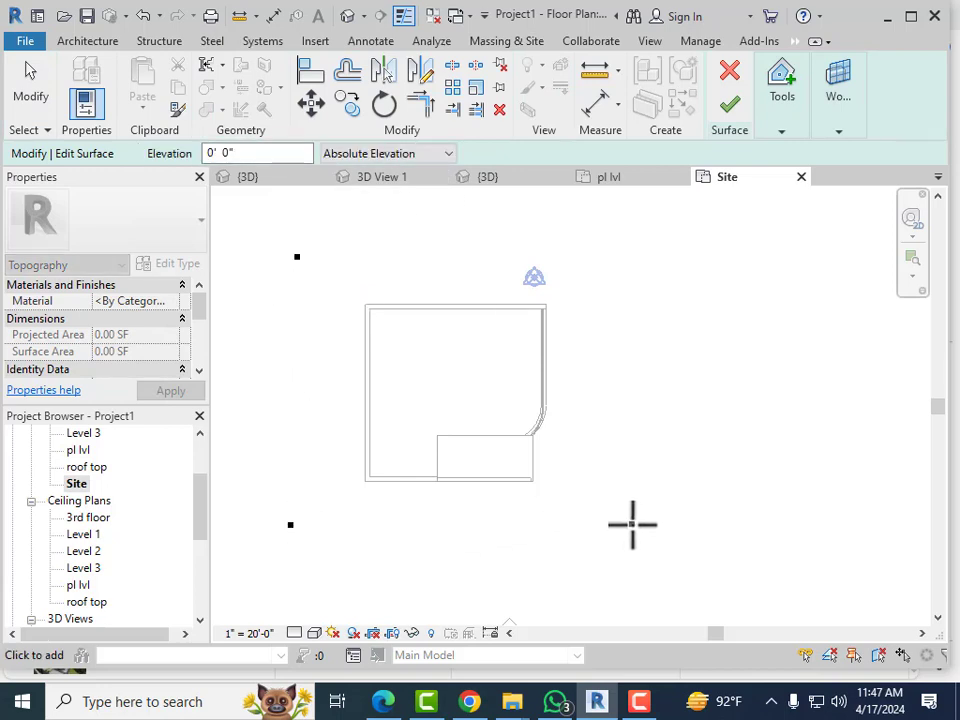
click(632, 523)
click(633, 269)
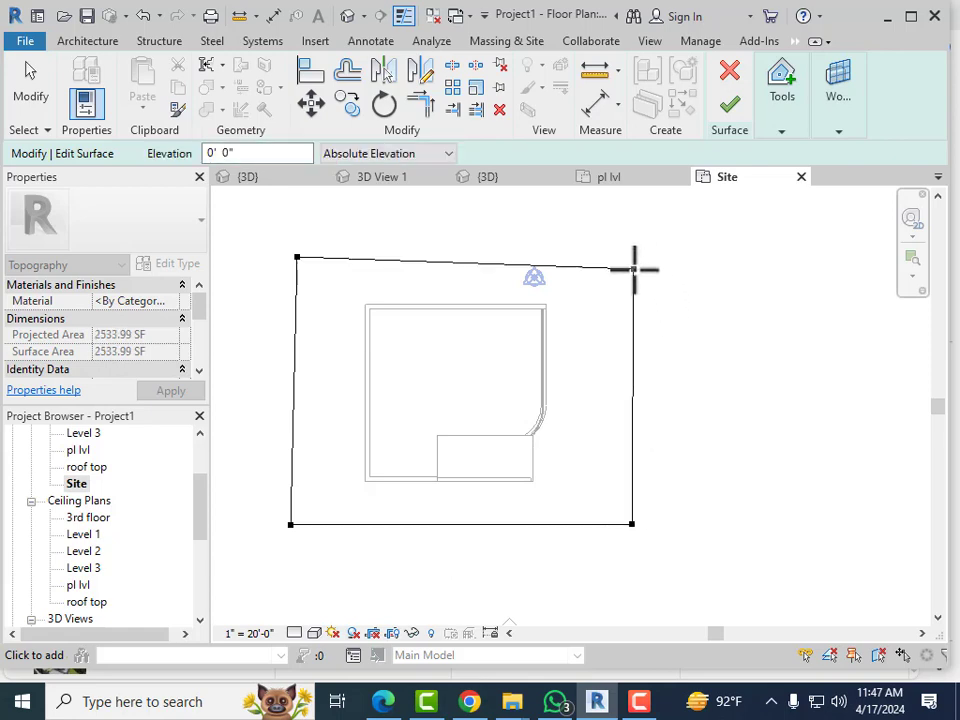
click(729, 112)
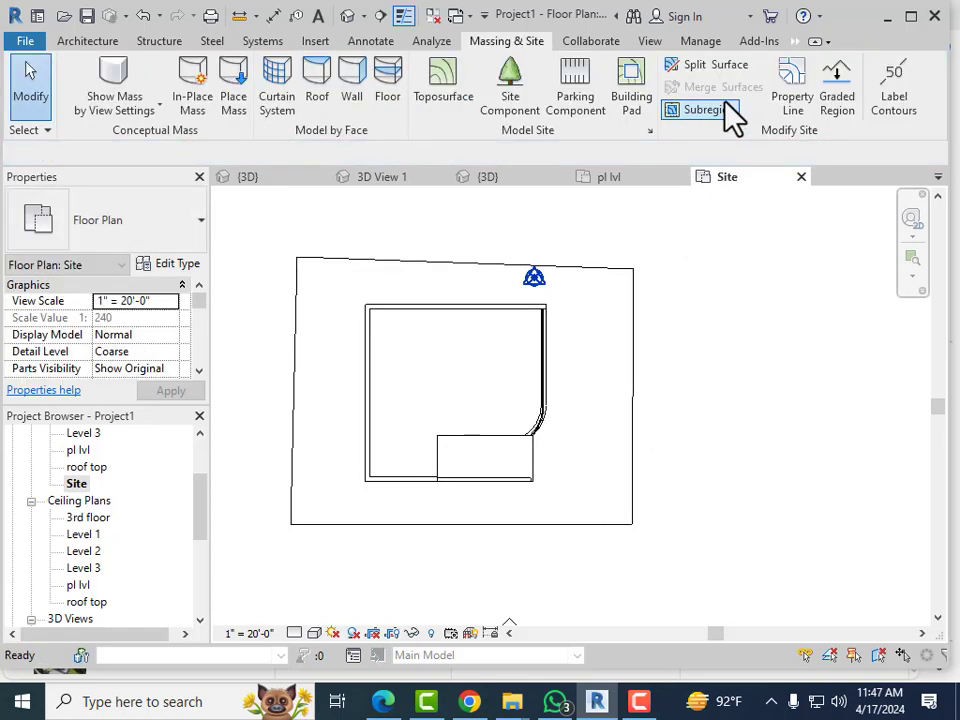
Step: Inspect the toposurface around the building's base in the default 3D view
click(346, 17)
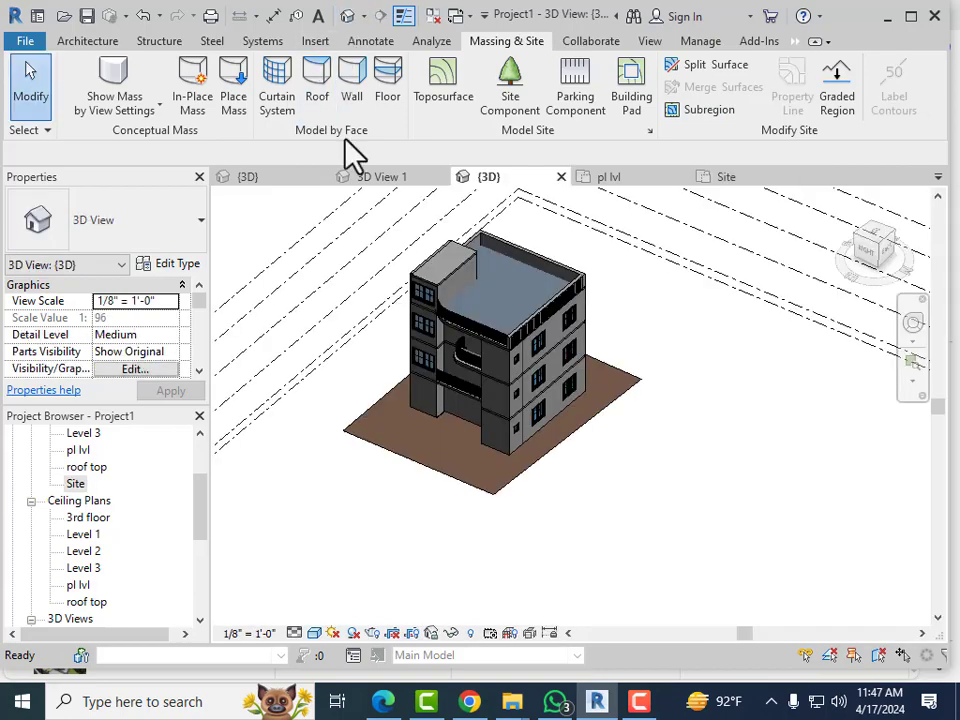
scroll(457, 503, up, 3)
middle_drag(489, 532, 614, 440)
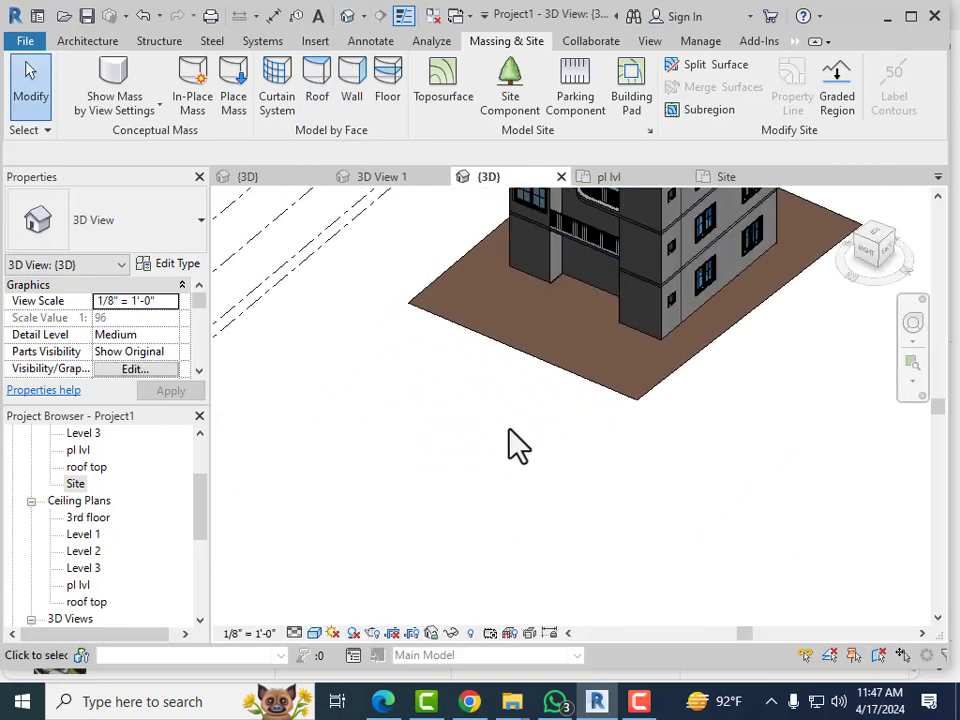
scroll(467, 431, down, 2)
scroll(470, 482, down, 3)
shift+middle_drag(506, 510, 560, 500)
Step: Open the South building elevation
scroll(88, 536, down, 3)
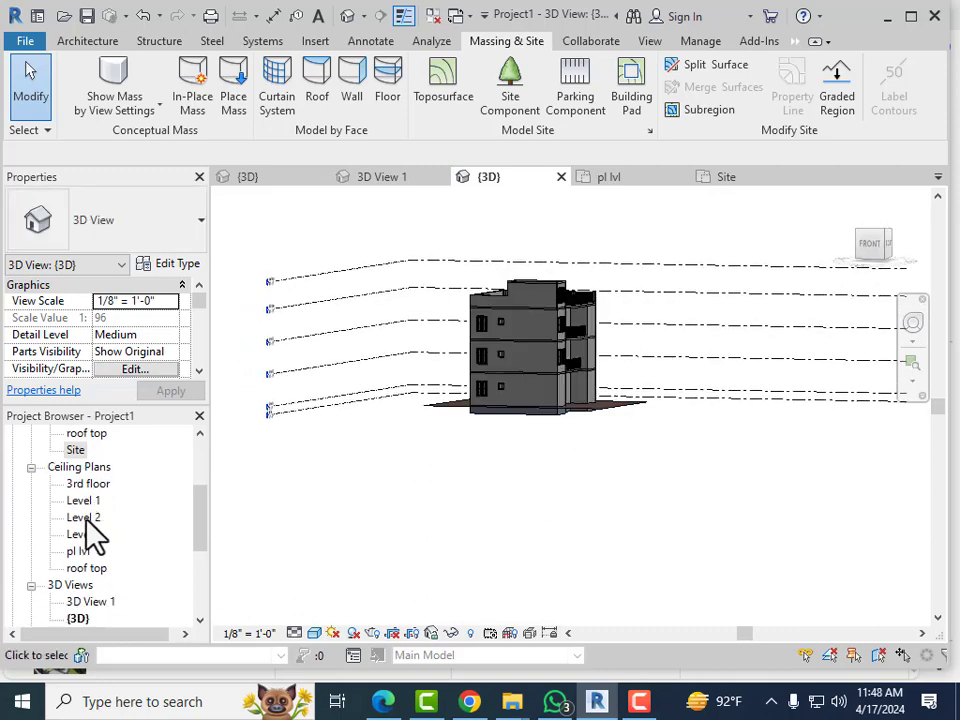
scroll(104, 552, down, 4)
double_click(86, 536)
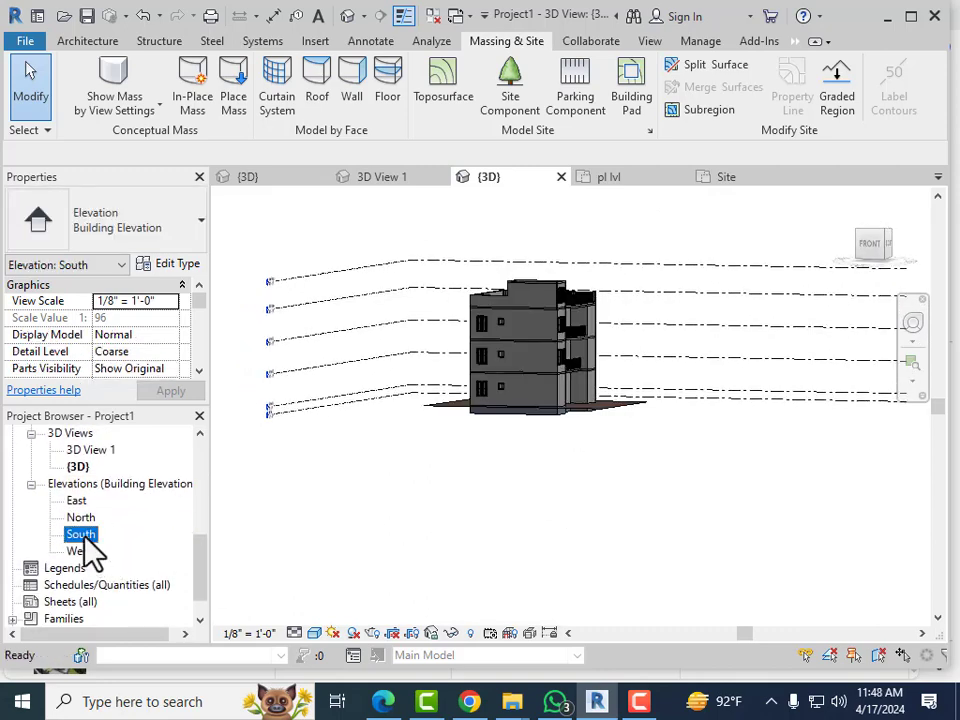
scroll(604, 525, up, 2)
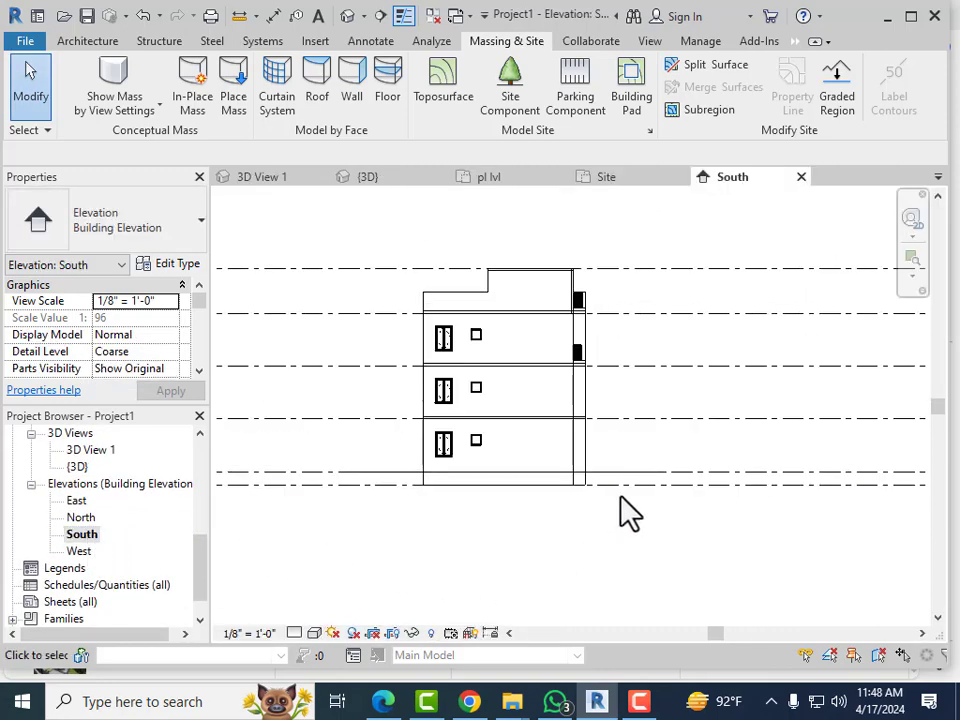
Step: Nudge the toposurface down from just below the plinth level toward the lowest level line in the South elevation
click(622, 478)
scroll(660, 490, up, 3)
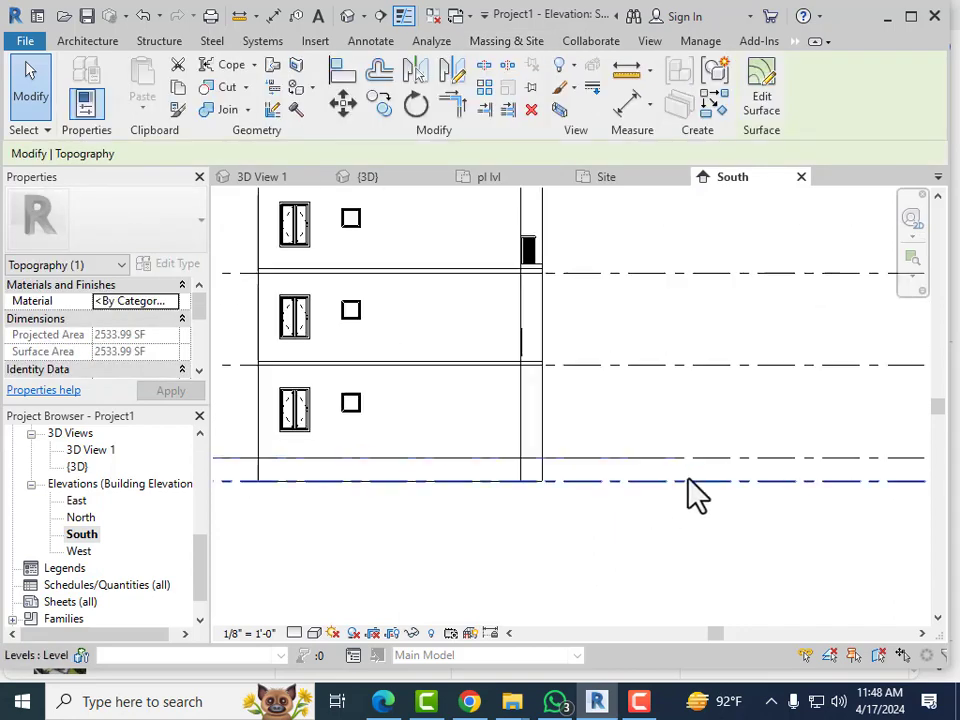
scroll(700, 486, up, 2)
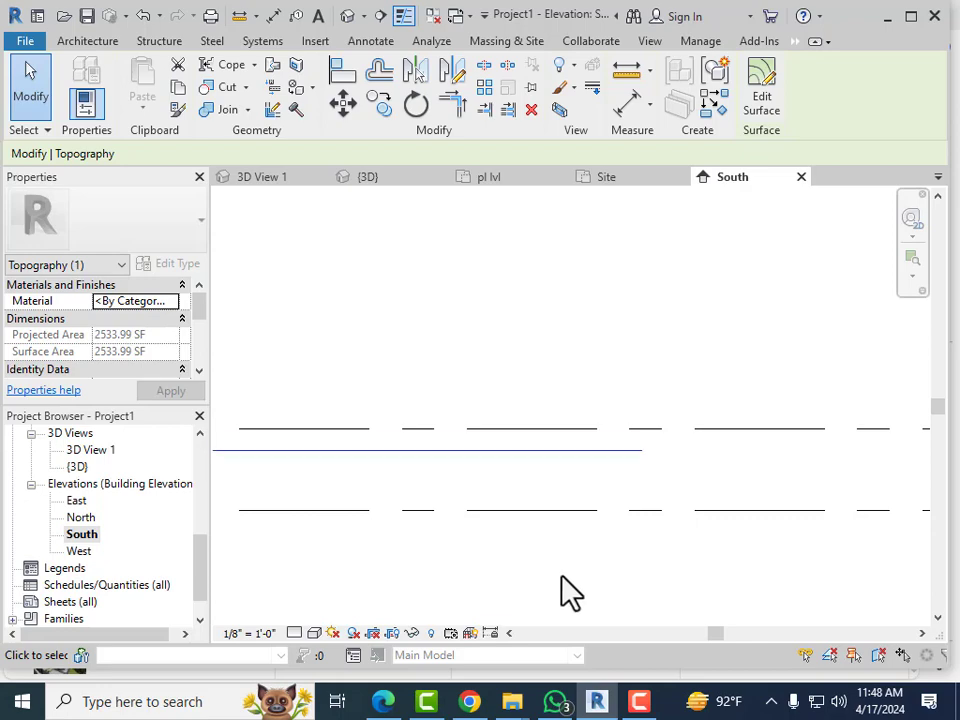
scroll(540, 600, up, 1)
scroll(535, 603, up, 1)
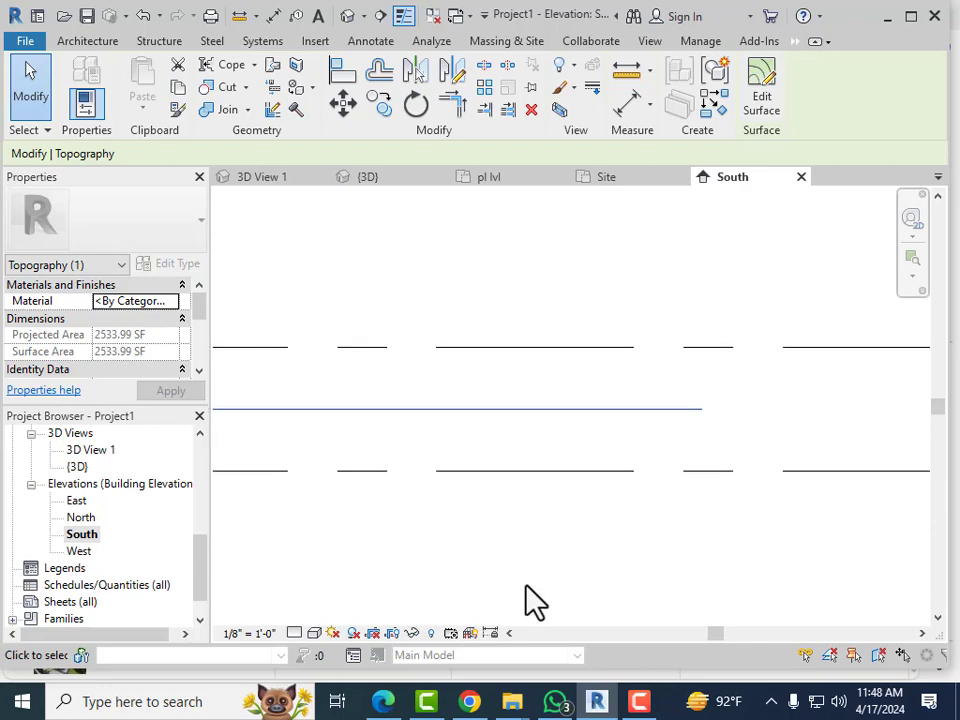
scroll(540, 565, up, 3)
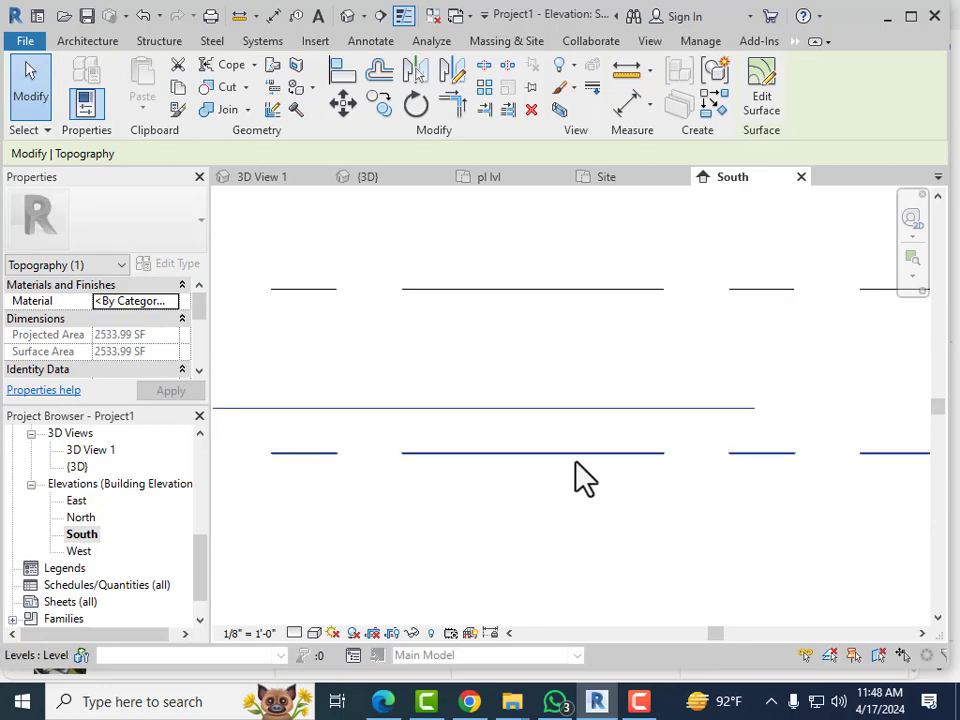
scroll(598, 440, up, 1)
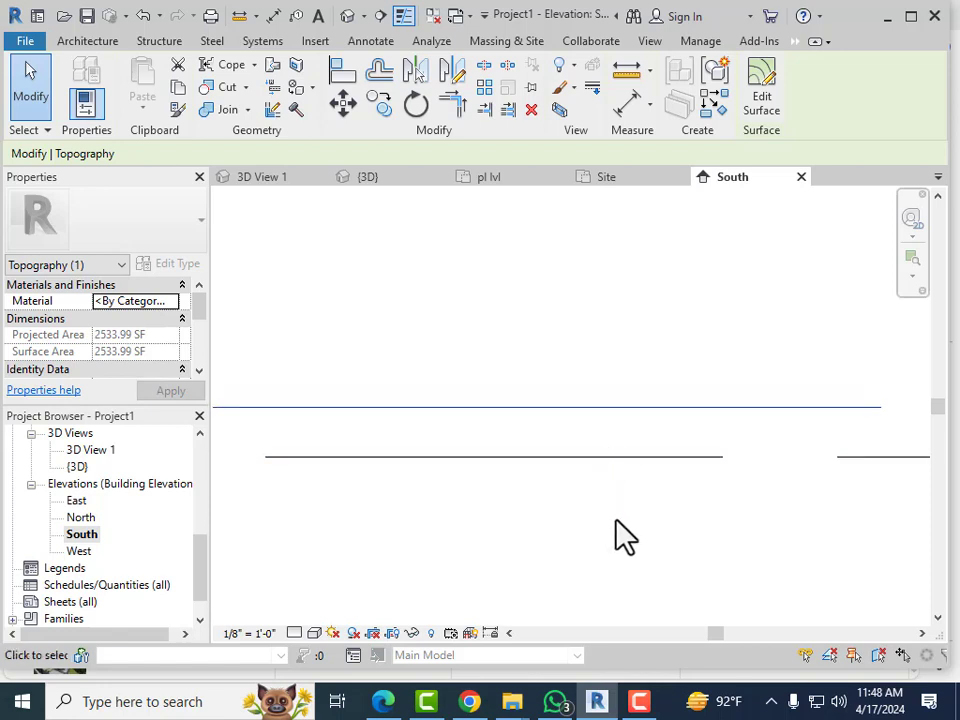
key(Down)
key(Down)
key(Down)
key(Down)
key(Down)
key(Down)
key(Down)
key(Down)
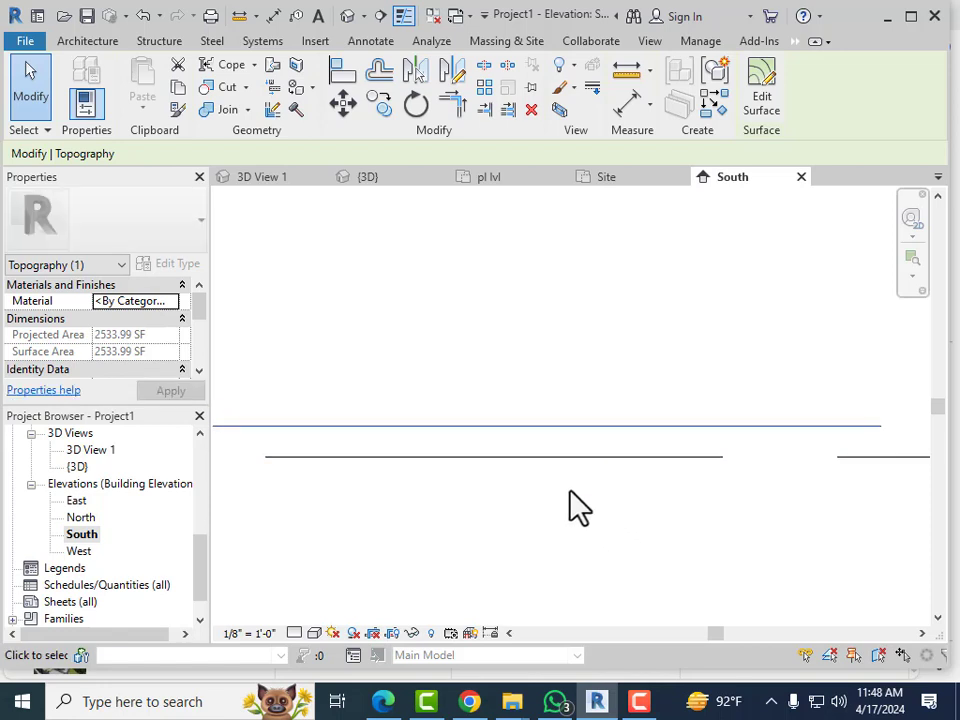
key(Down)
key(Down)
key(Down)
key(Down)
key(Down)
key(Down)
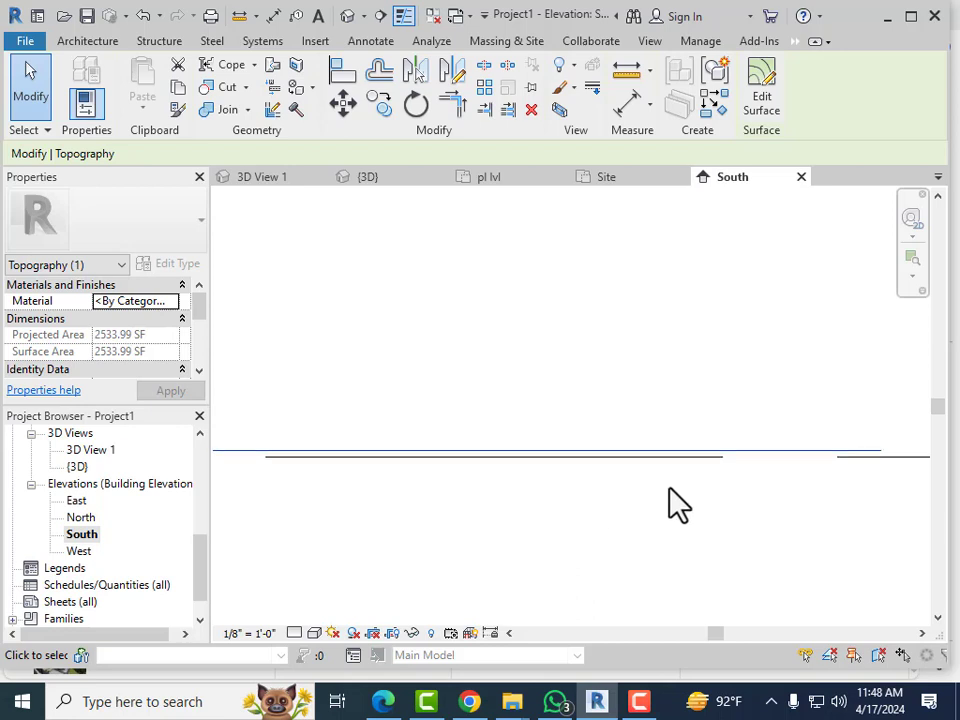
scroll(678, 503, up, 2)
key(a)
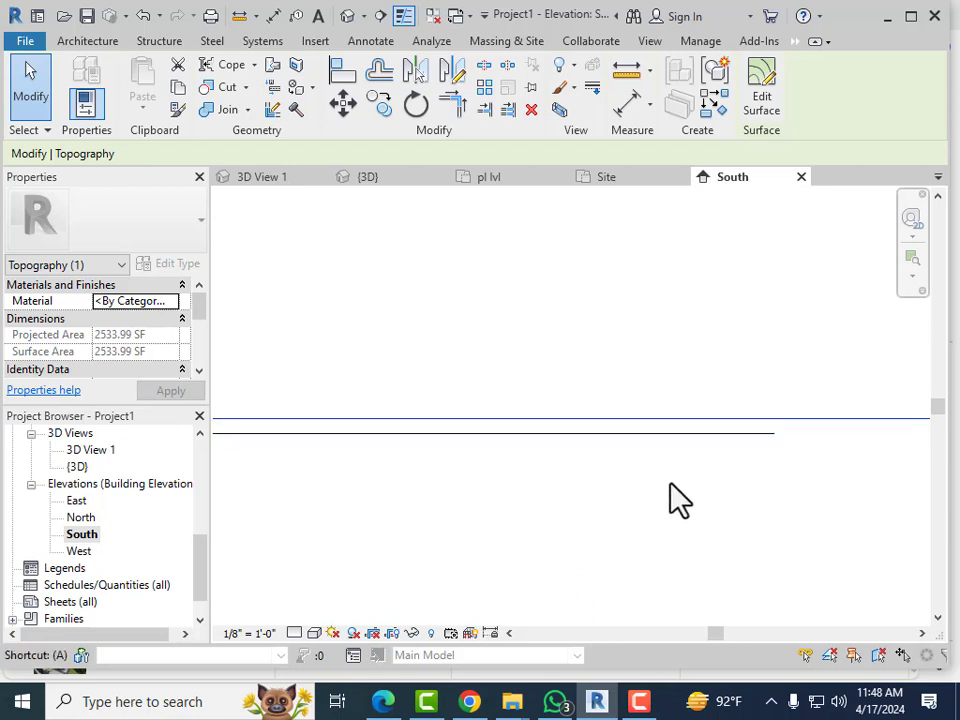
key(l)
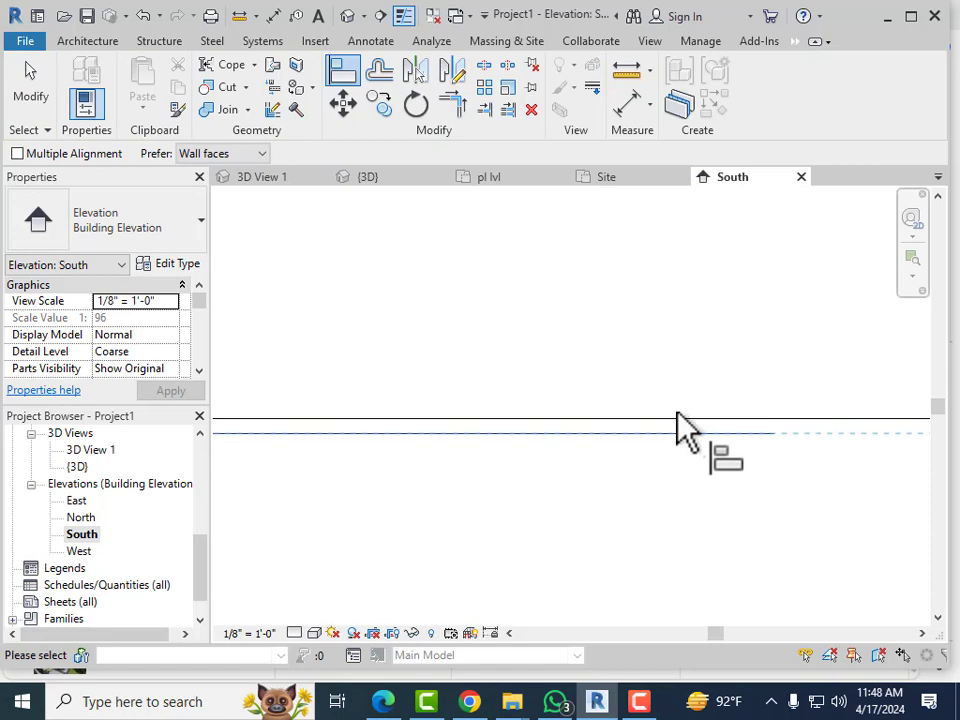
key(Escape)
Step: Nudge the toposurface further down in small increments to bring it close to the lowest level line
click(692, 420)
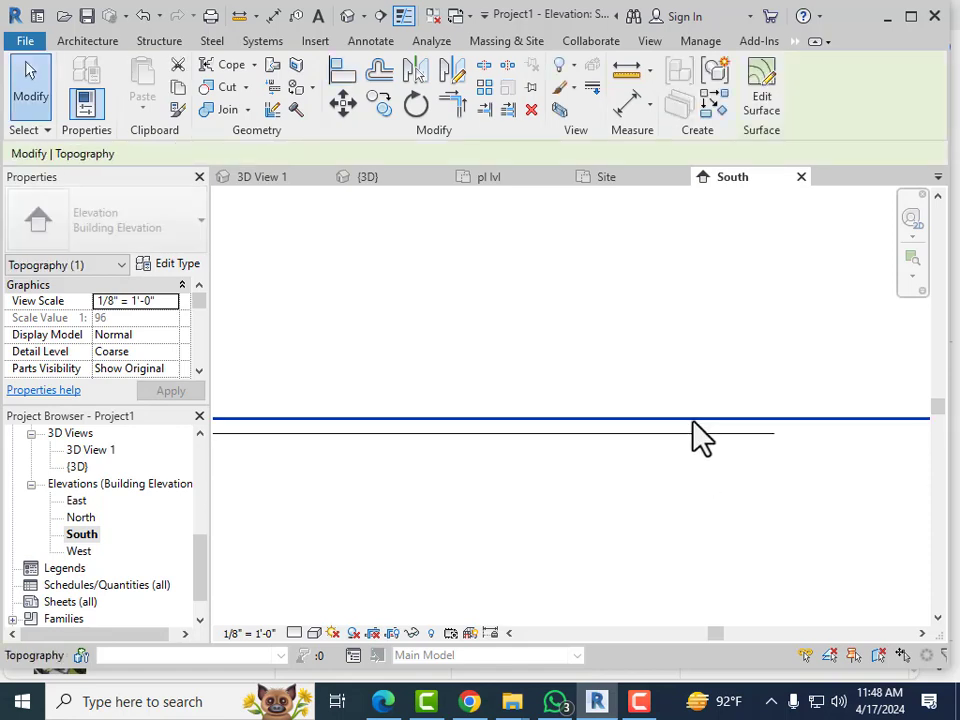
key(Down)
key(Down)
key(Down)
key(Down)
key(Down)
key(Down)
key(Down)
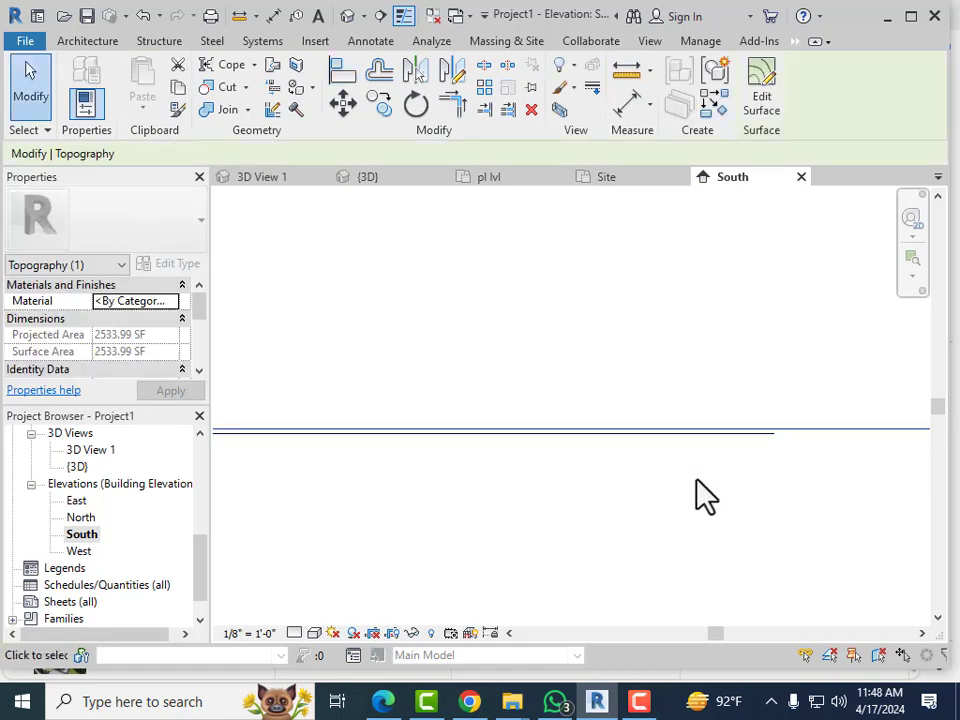
Step: Inspect the lowered toposurface against the building's base in the default 3D view
click(347, 16)
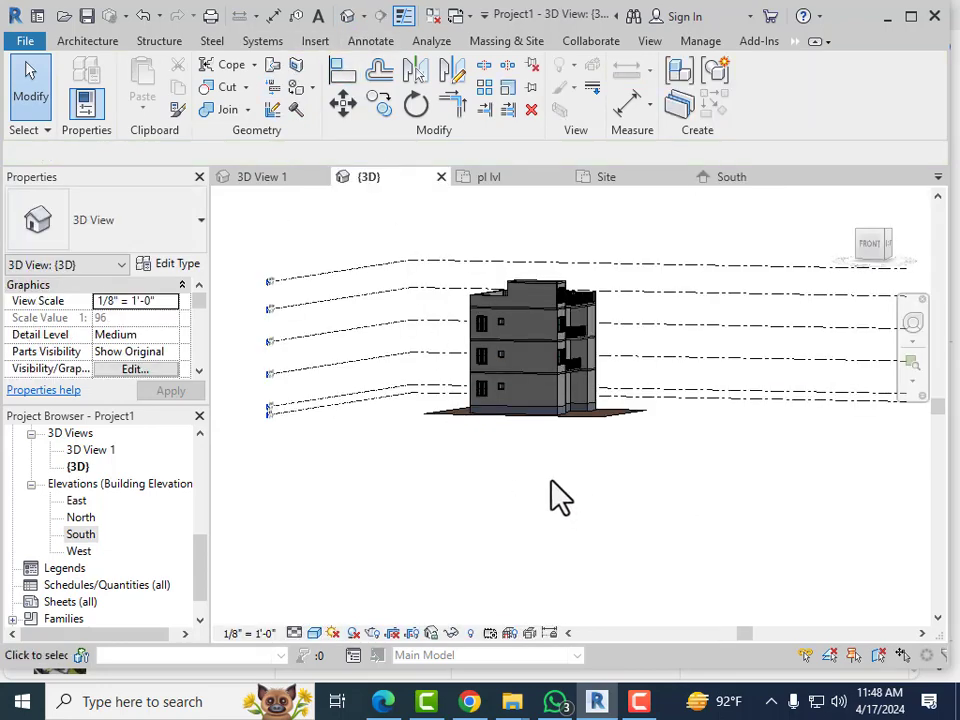
shift+middle_drag(560, 497, 553, 347)
scroll(525, 446, up, 3)
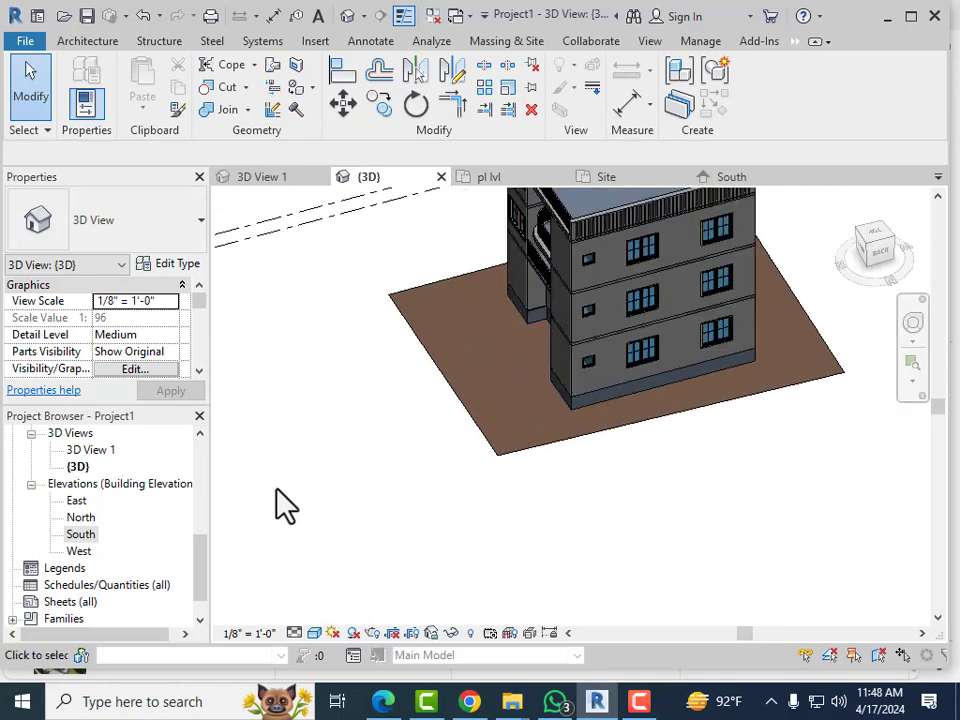
Step: Reopen the Site floor plan
scroll(85, 480, down, 1)
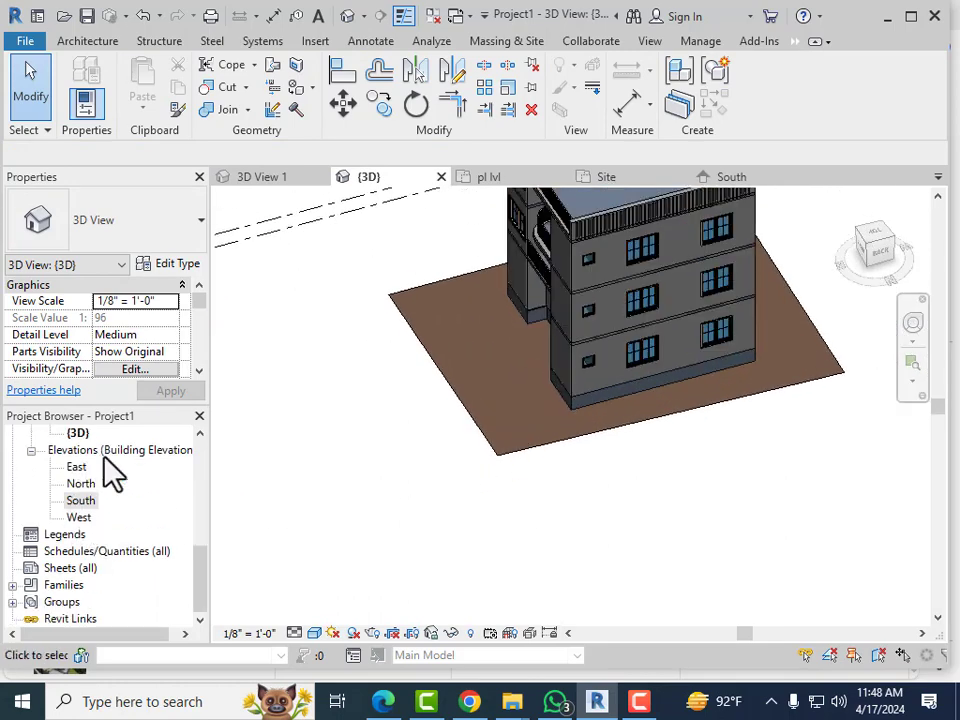
scroll(90, 532, up, 1)
scroll(87, 525, up, 2)
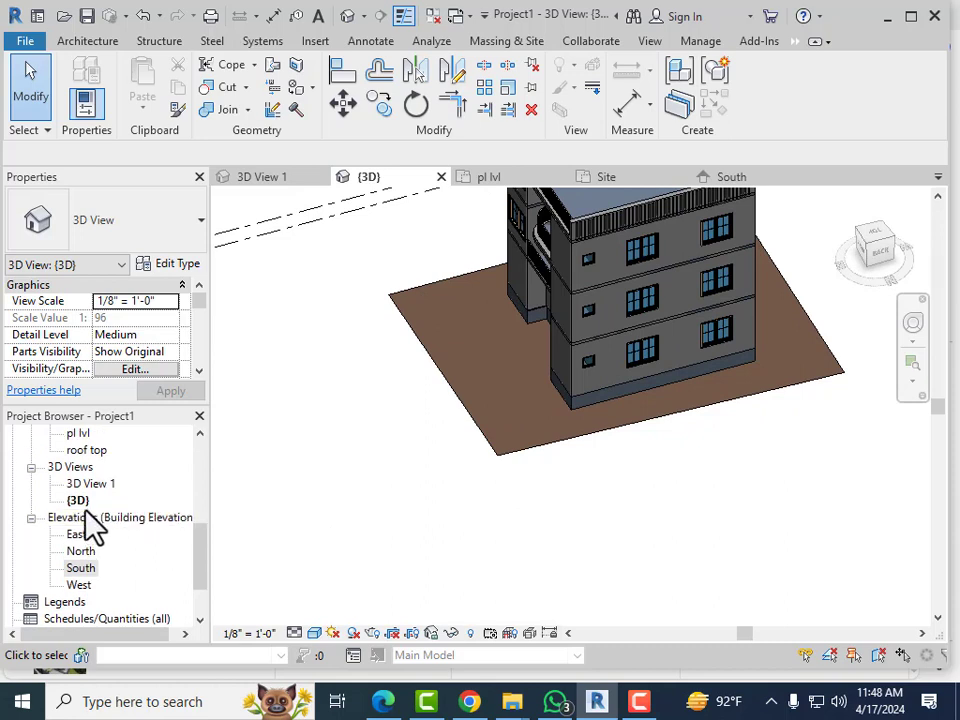
scroll(90, 505, up, 1)
scroll(88, 513, up, 1)
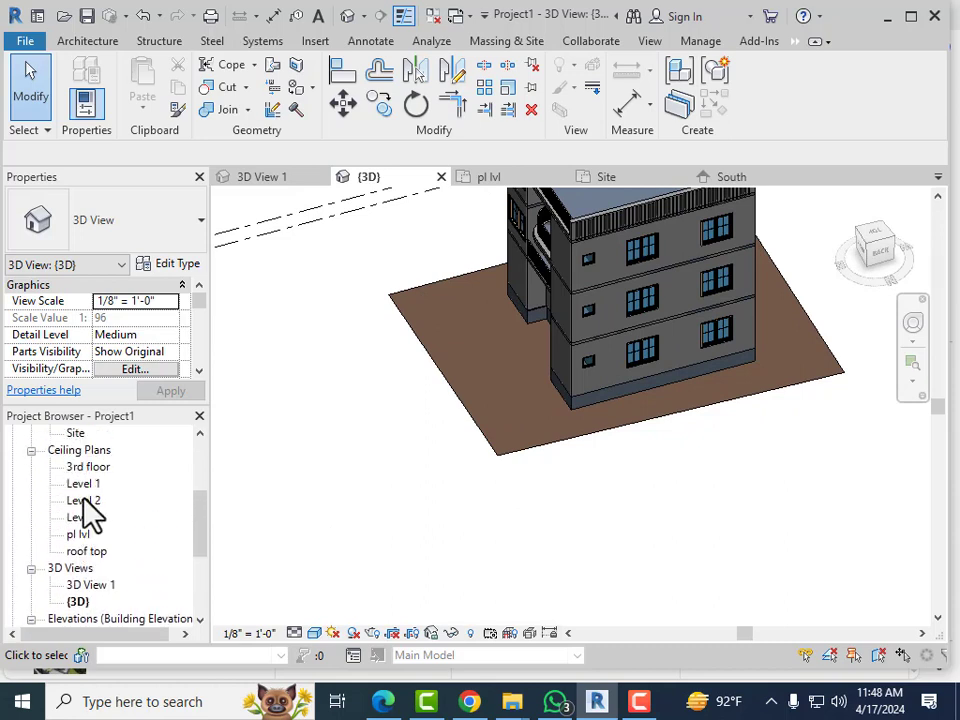
double_click(77, 435)
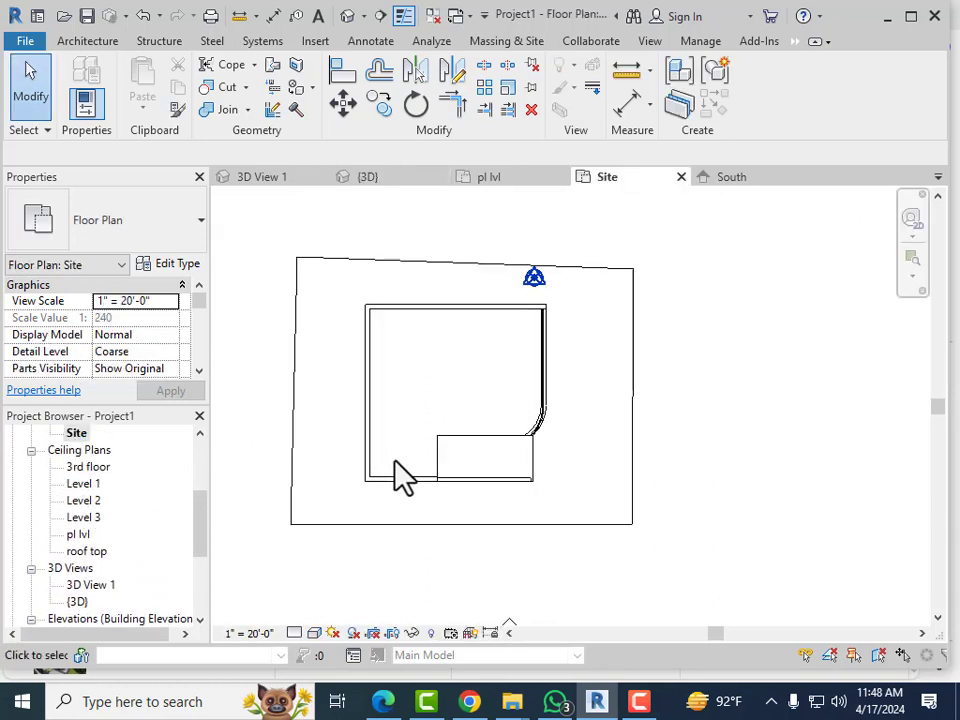
Step: Edit the toposurface and move all four boundary points outward to enlarge the site around the building
click(634, 414)
scroll(455, 405, down, 1)
scroll(455, 405, down, 1)
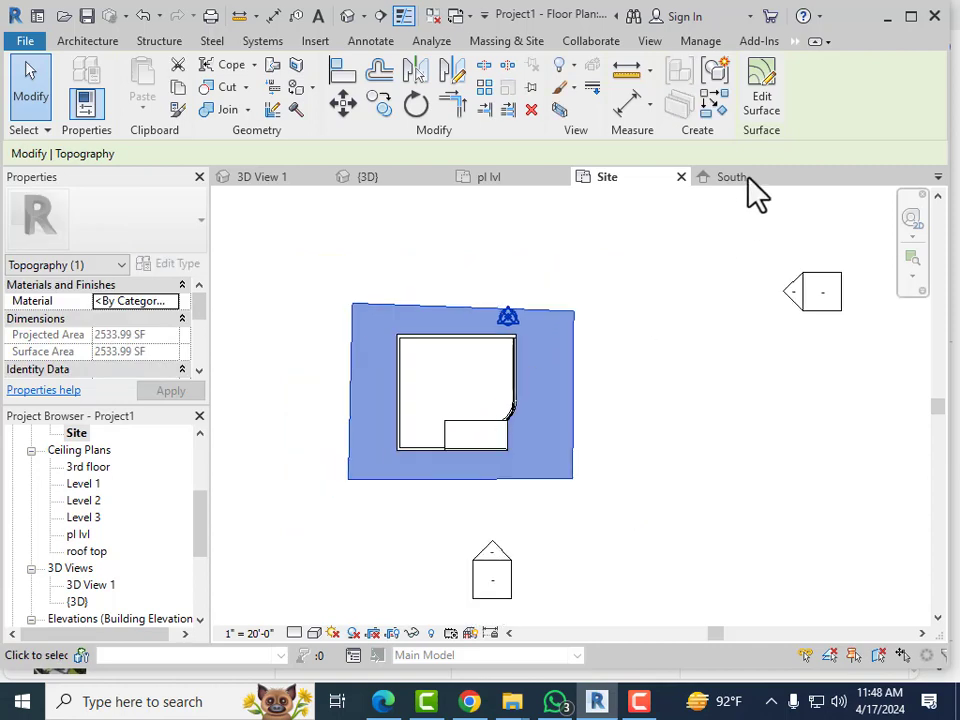
click(761, 98)
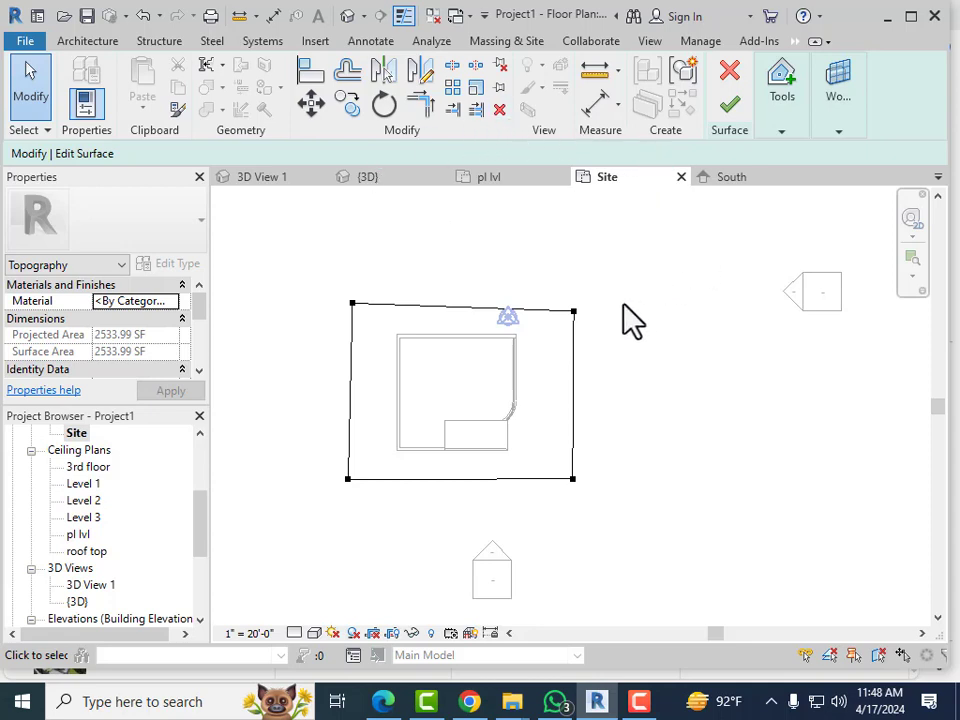
click(578, 315)
drag(574, 312, 690, 268)
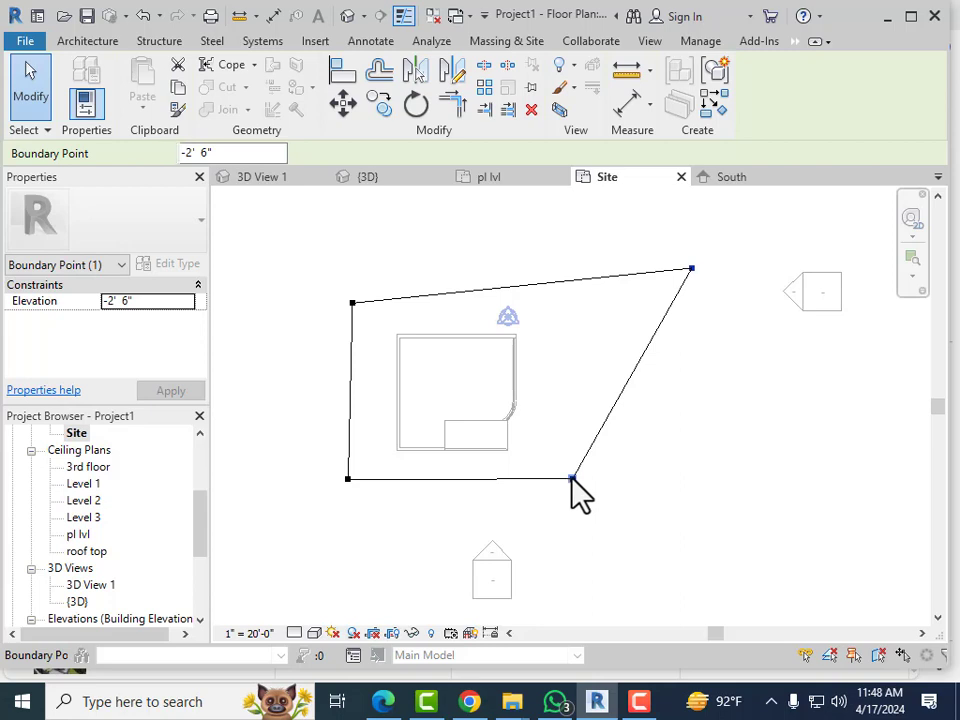
drag(572, 478, 716, 510)
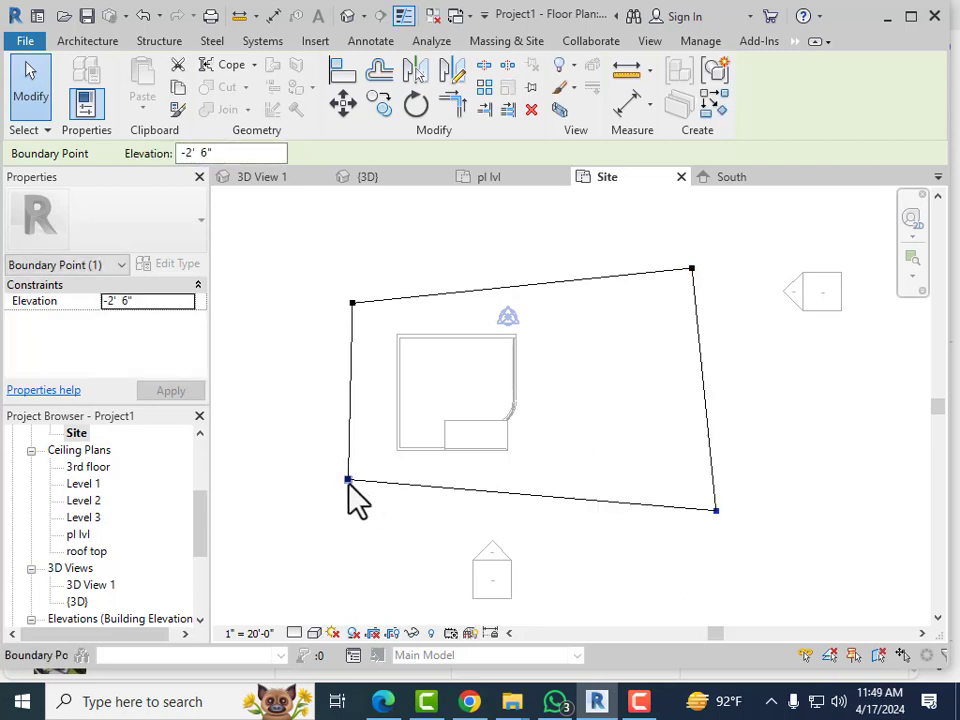
drag(348, 480, 318, 548)
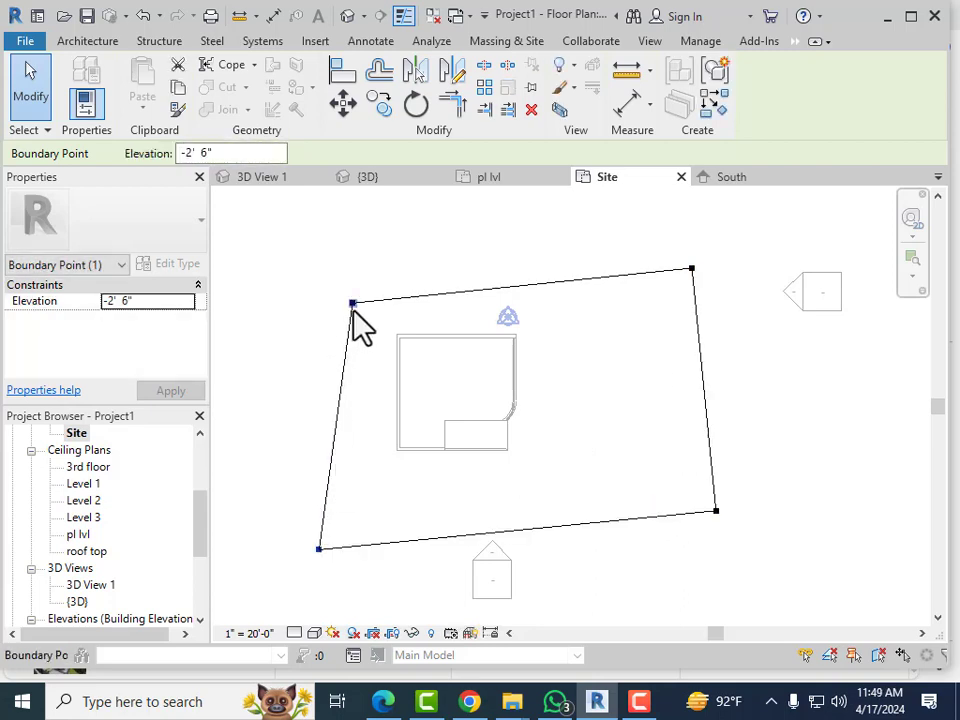
drag(352, 305, 292, 263)
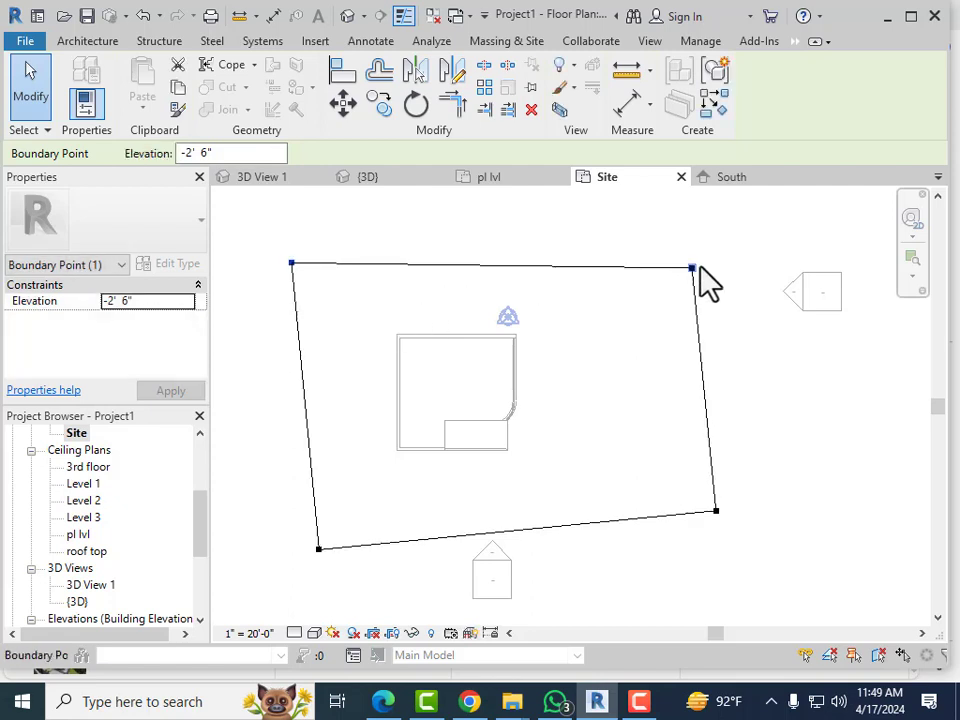
Step: Move the toposurface's northeast boundary point further north and its two southern boundary points further outward
drag(692, 268, 690, 232)
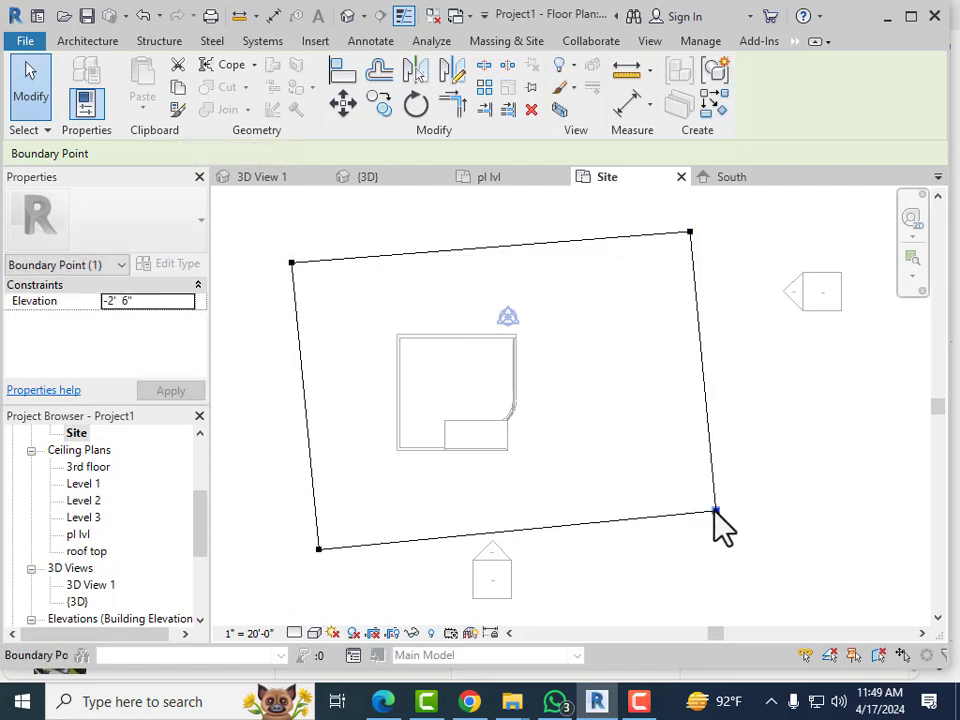
drag(715, 511, 699, 510)
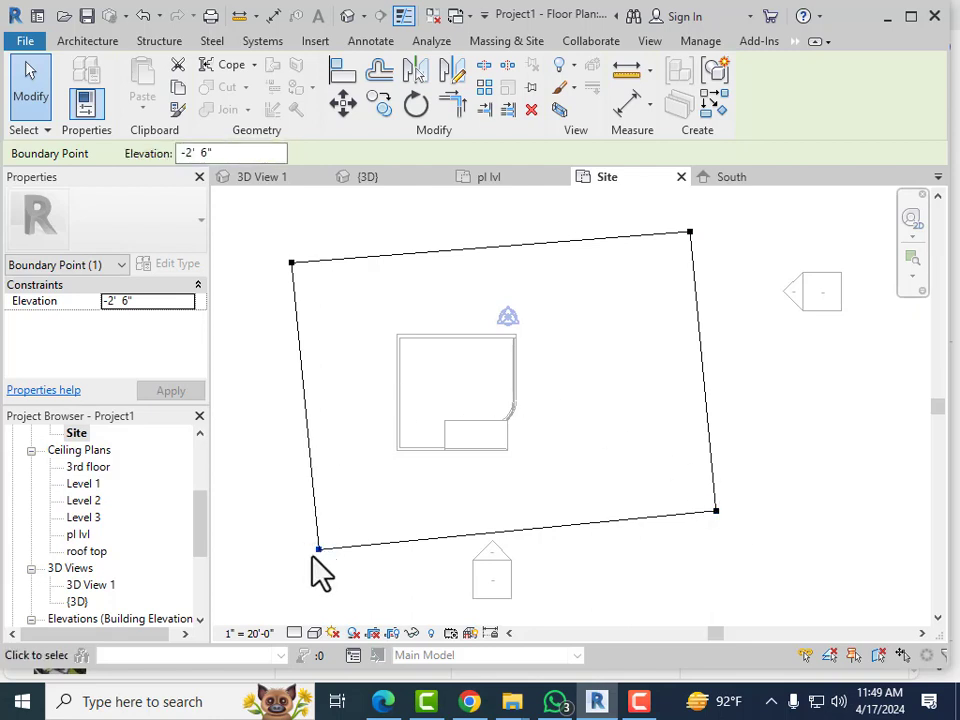
drag(316, 549, 282, 570)
scroll(530, 365, down, 2)
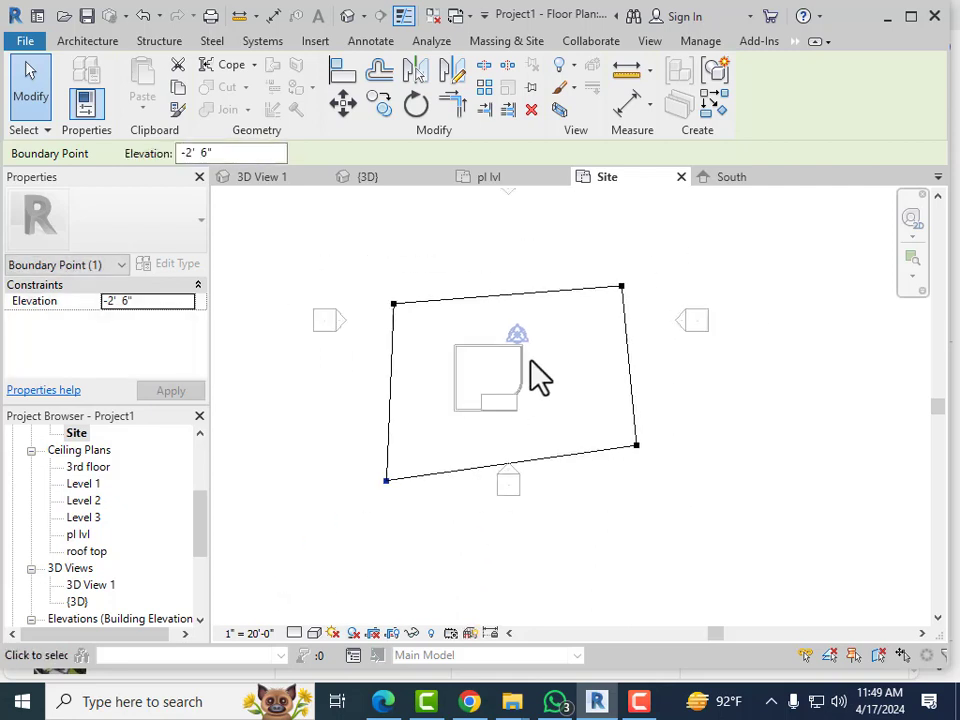
scroll(596, 470, up, 1)
drag(641, 423, 641, 450)
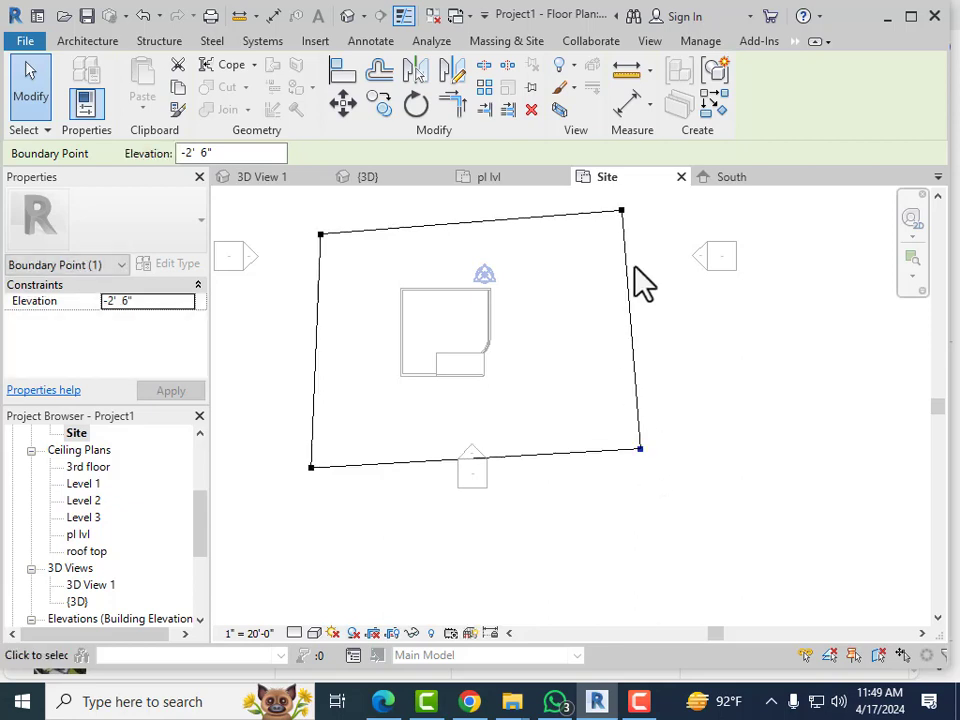
Step: Shift the two northern boundary points of the toposurface slightly outward and finish the surface edit
scroll(492, 520, down, 2)
scroll(410, 318, up, 2)
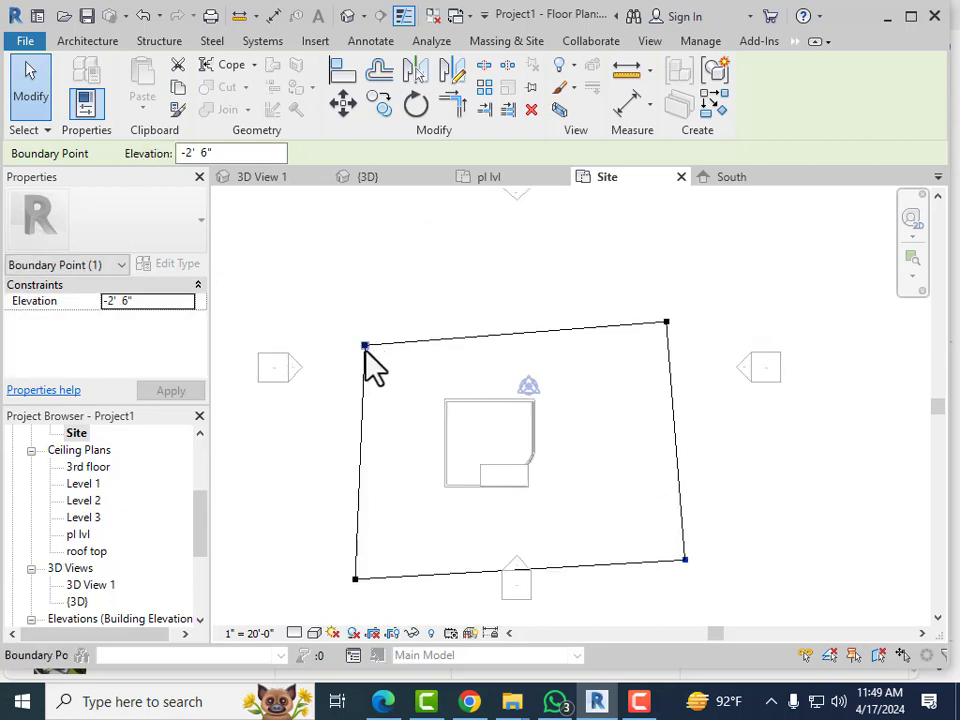
drag(363, 346, 349, 321)
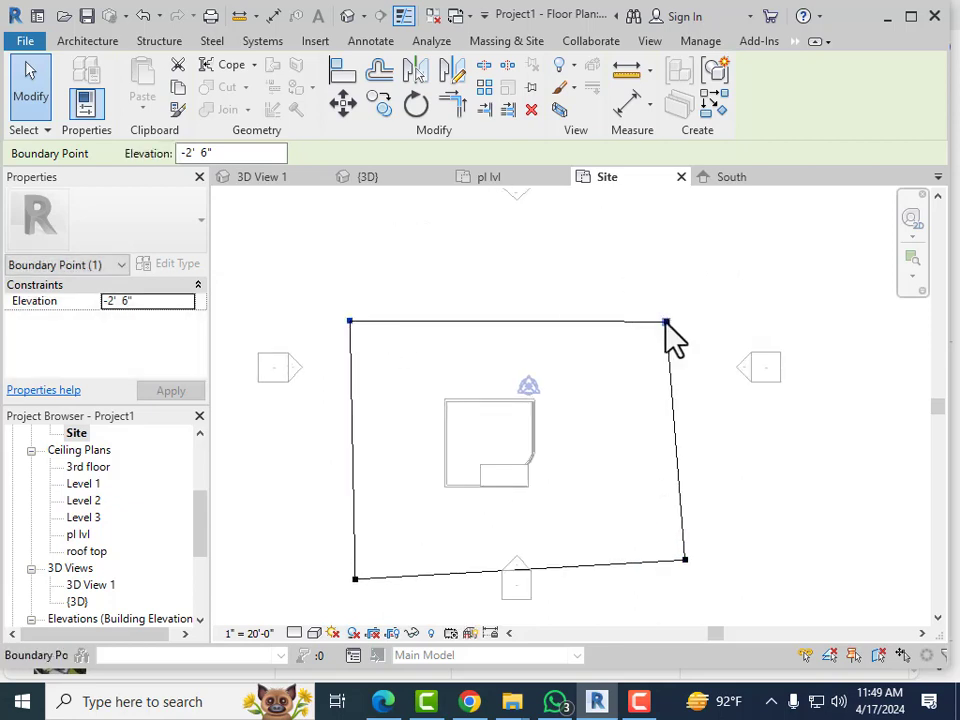
mouse_move(666, 322)
mouse_down()
mouse_move(675, 283)
mouse_move(676, 302)
mouse_up()
click(708, 385)
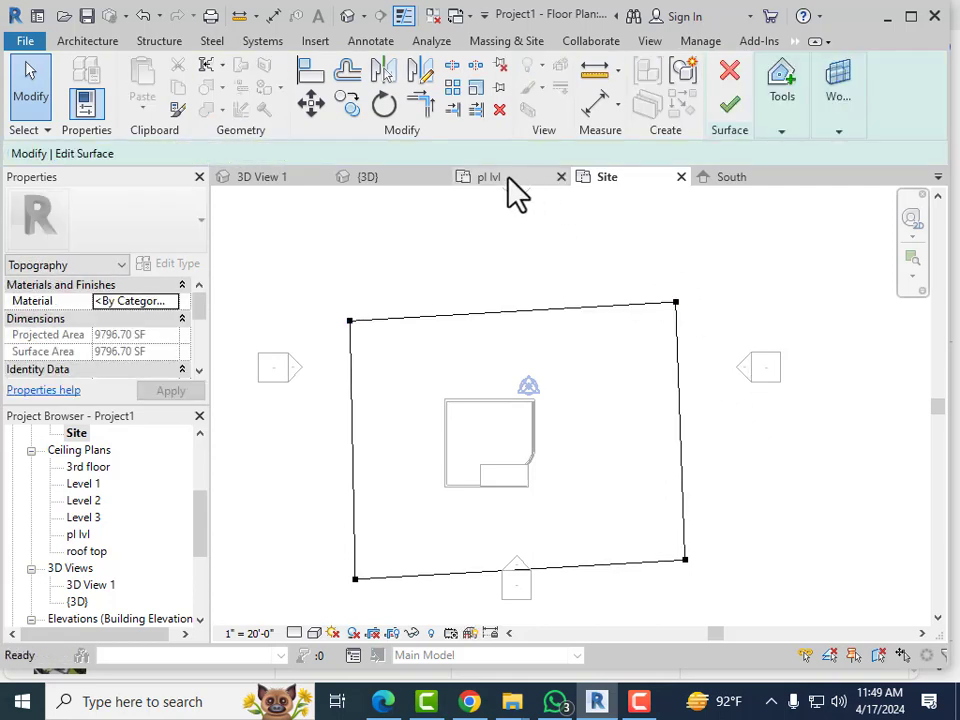
click(733, 125)
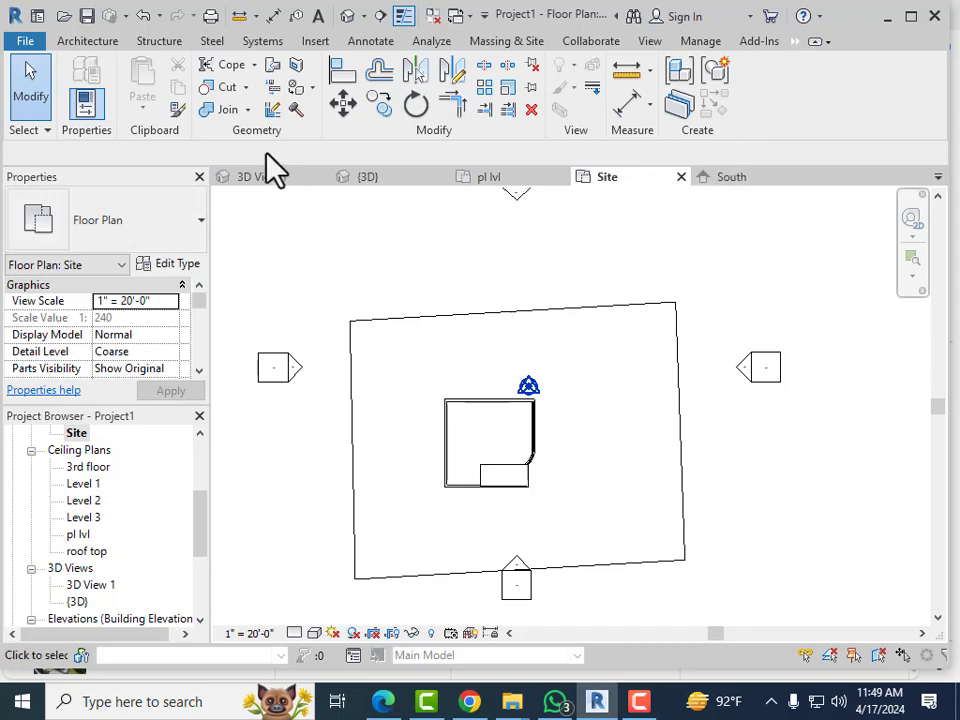
Step: Inspect the enlarged toposurface around the building from several angles in the default 3D view
click(347, 16)
scroll(529, 536, down, 5)
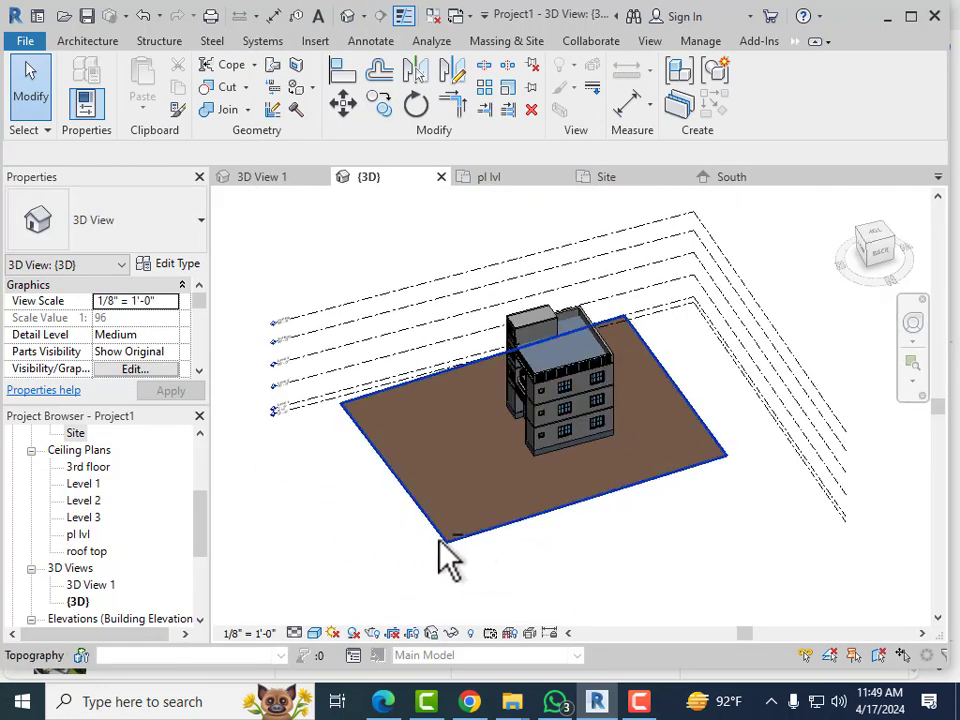
shift+middle_drag(448, 561, 615, 528)
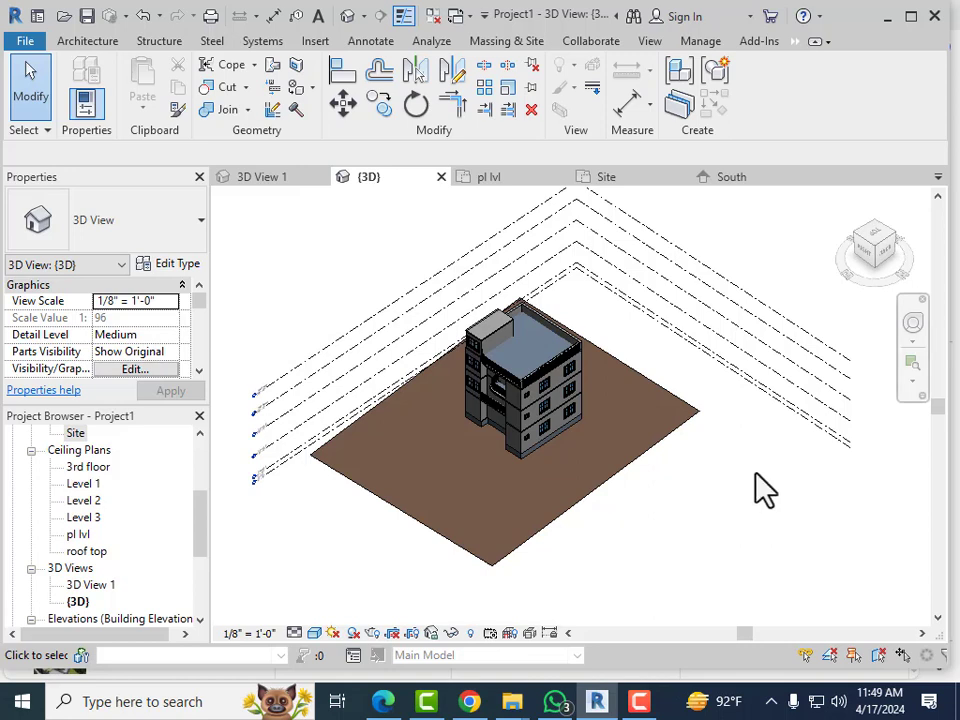
scroll(484, 470, up, 3)
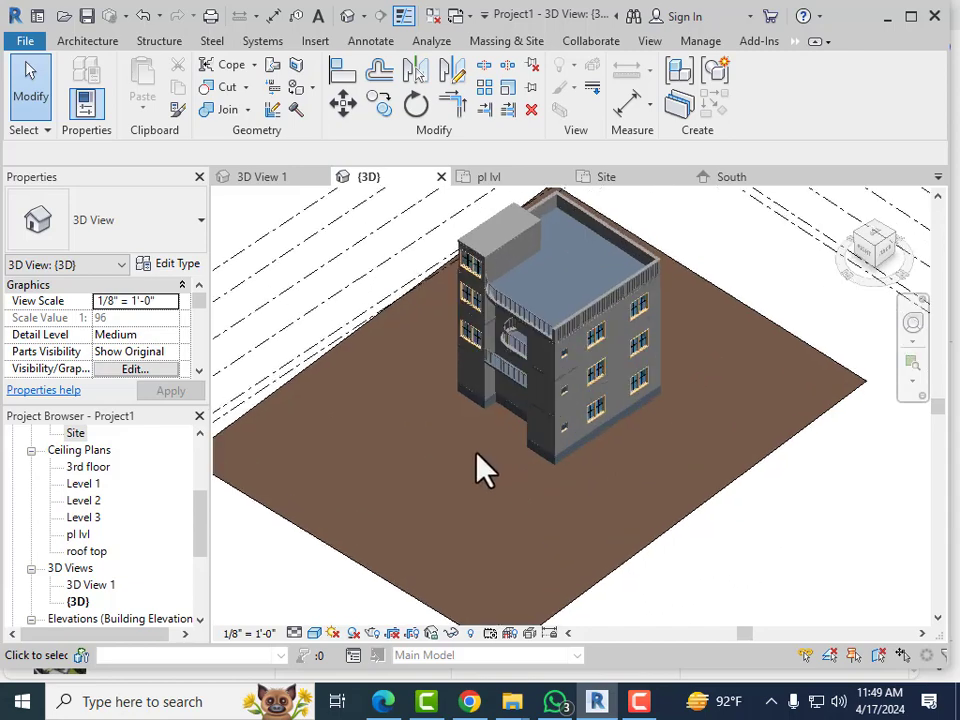
scroll(546, 396, down, 4)
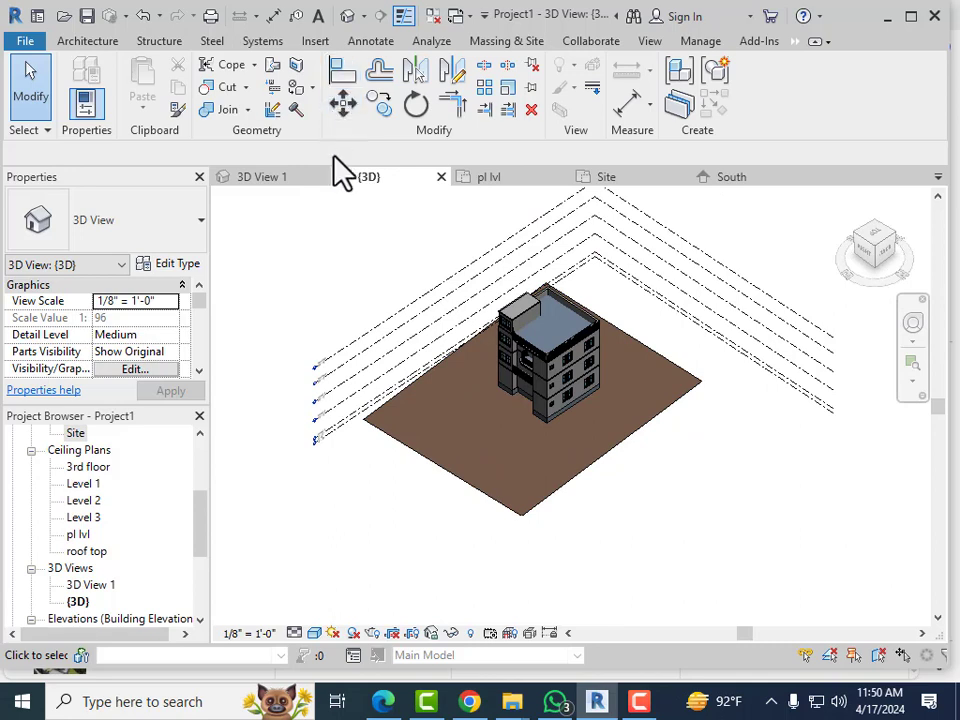
Step: View the building on its site in the 3D View 1 perspective and return to the default 3D view
scroll(143, 590, down, 1)
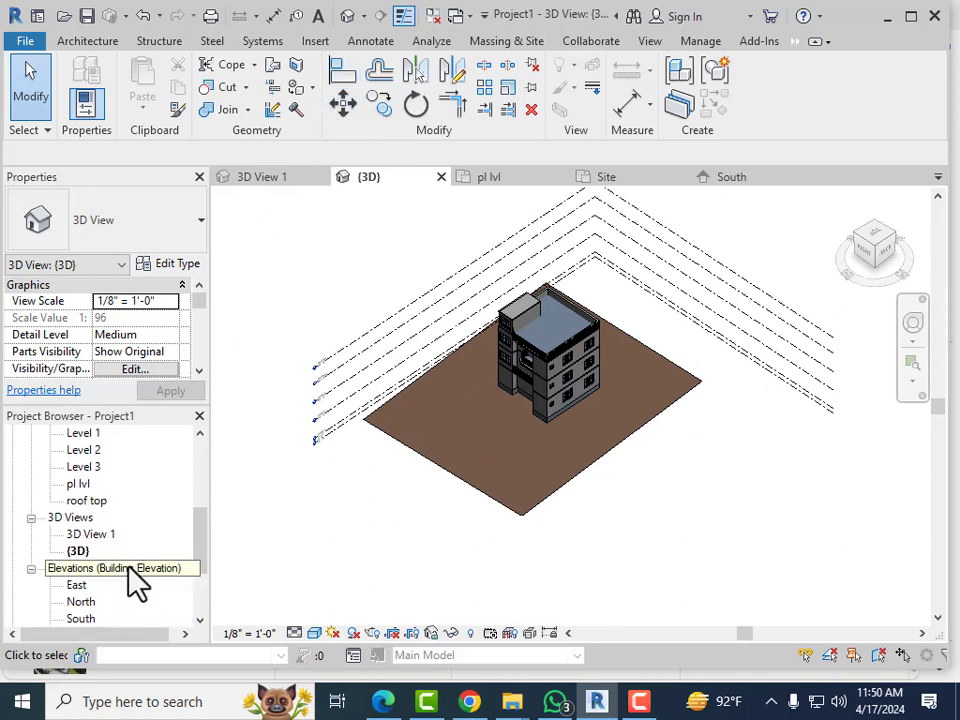
double_click(97, 538)
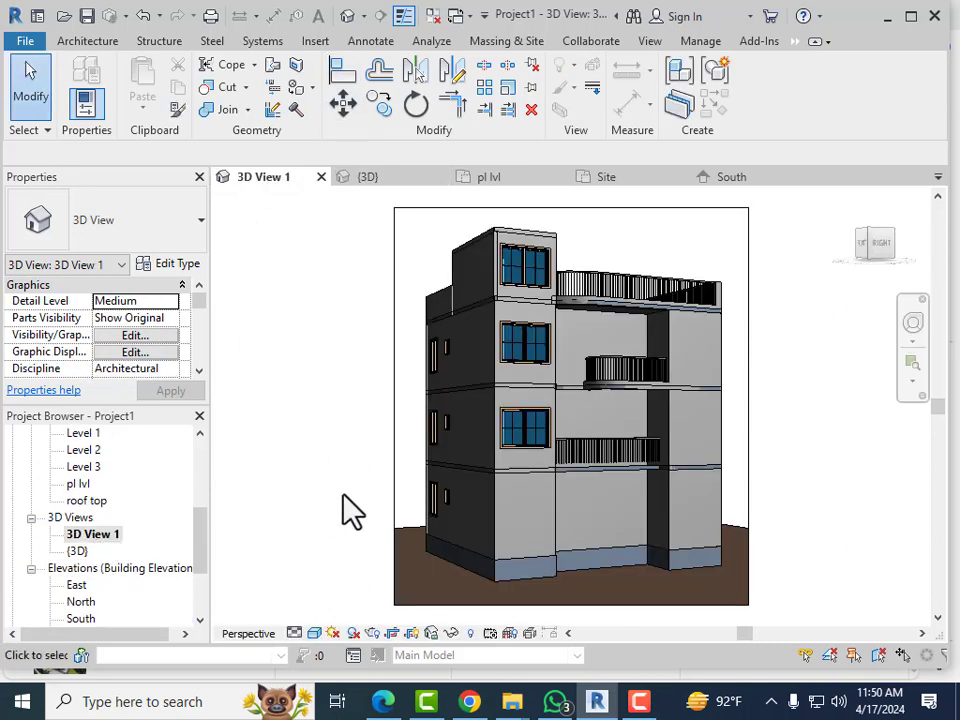
click(347, 16)
Step: Start editing the profile of the recessed front wall (wall 01) behind the balconies and face it in the Right view
scroll(551, 455, up, 5)
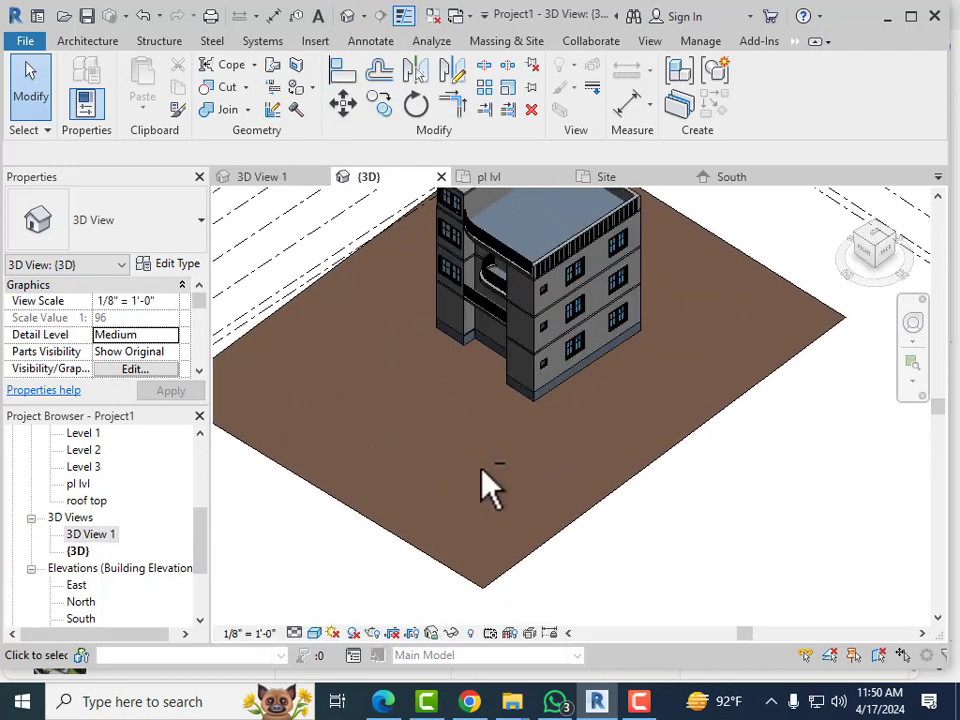
shift+middle_drag(484, 485, 512, 470)
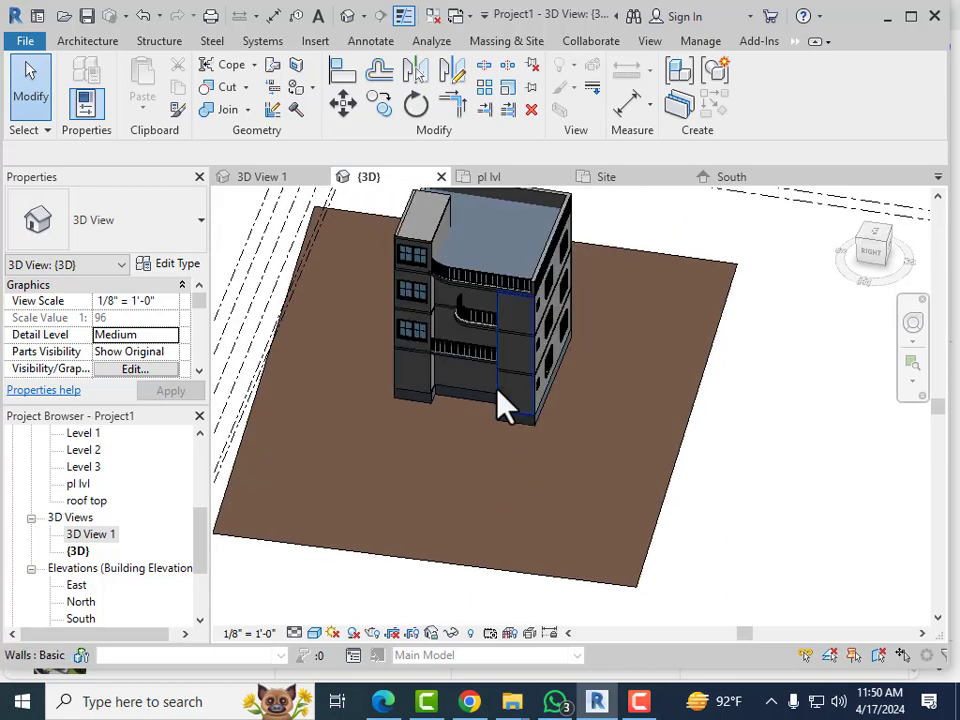
scroll(455, 385, up, 3)
scroll(455, 385, up, 2)
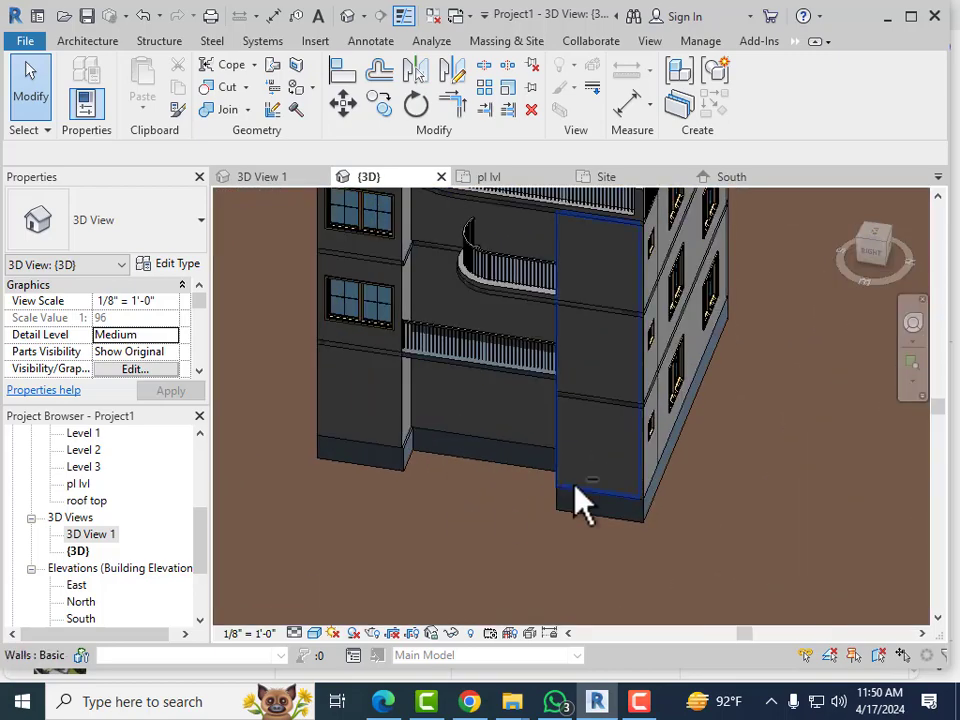
scroll(456, 399, up, 2)
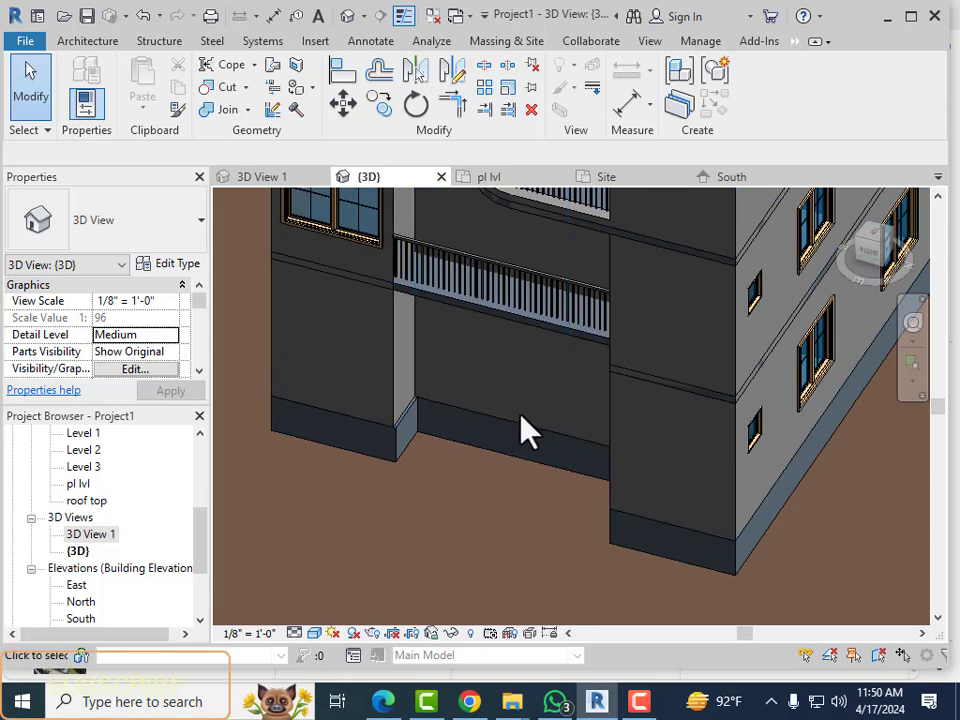
click(530, 437)
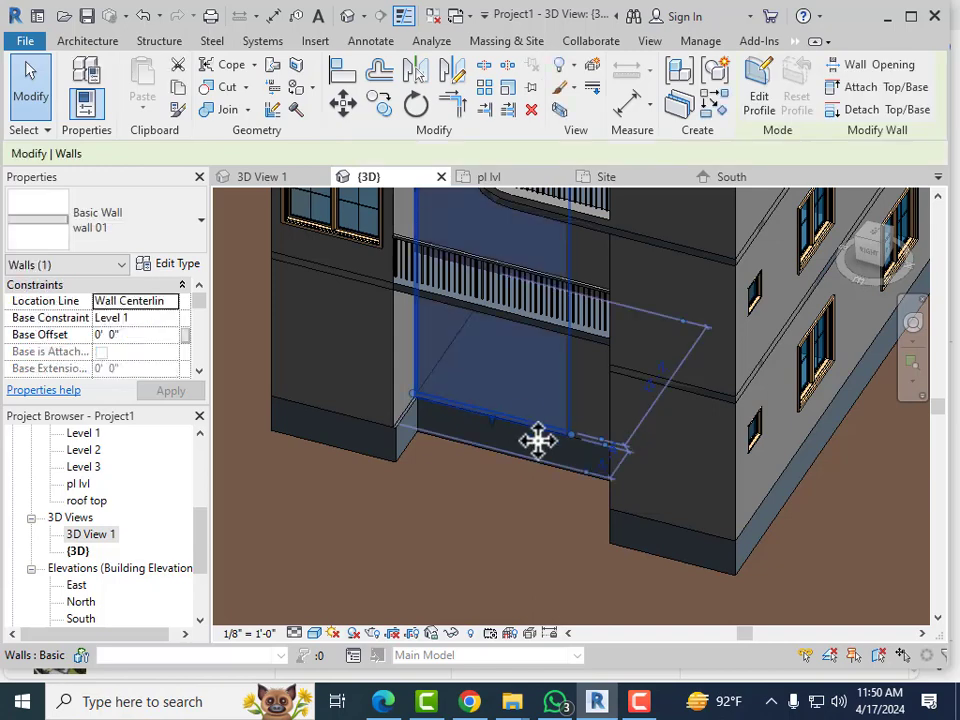
key(Escape)
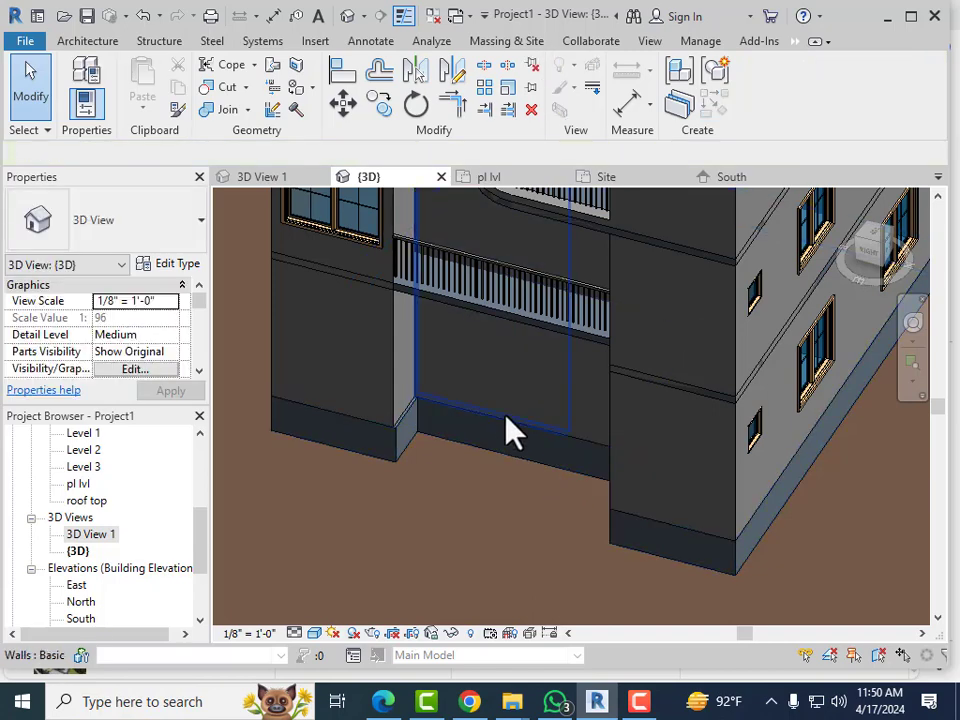
click(506, 429)
click(767, 100)
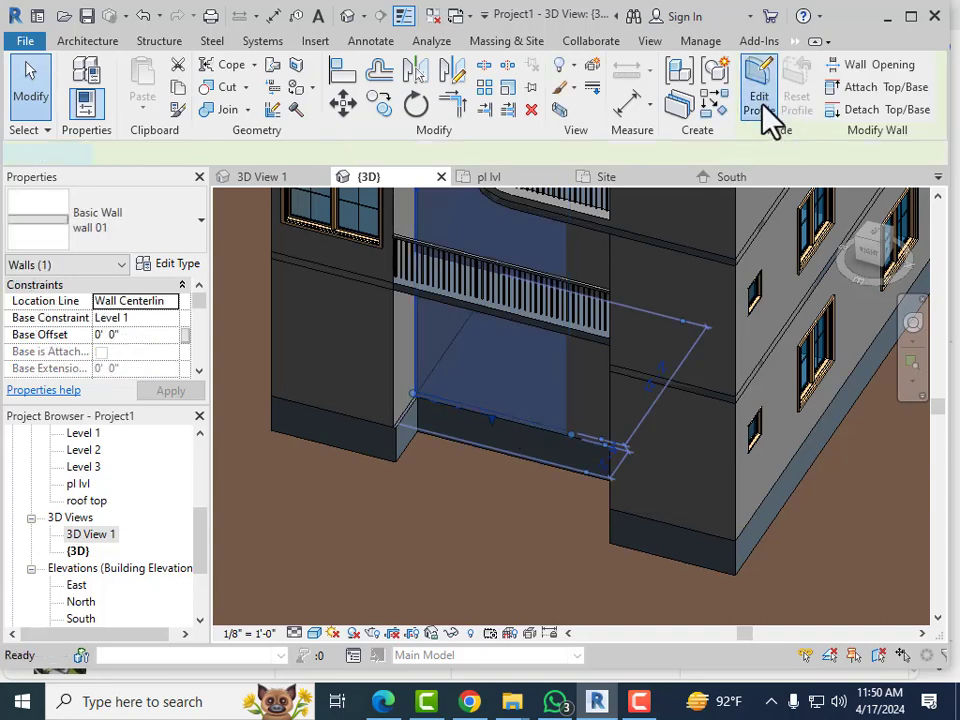
click(867, 252)
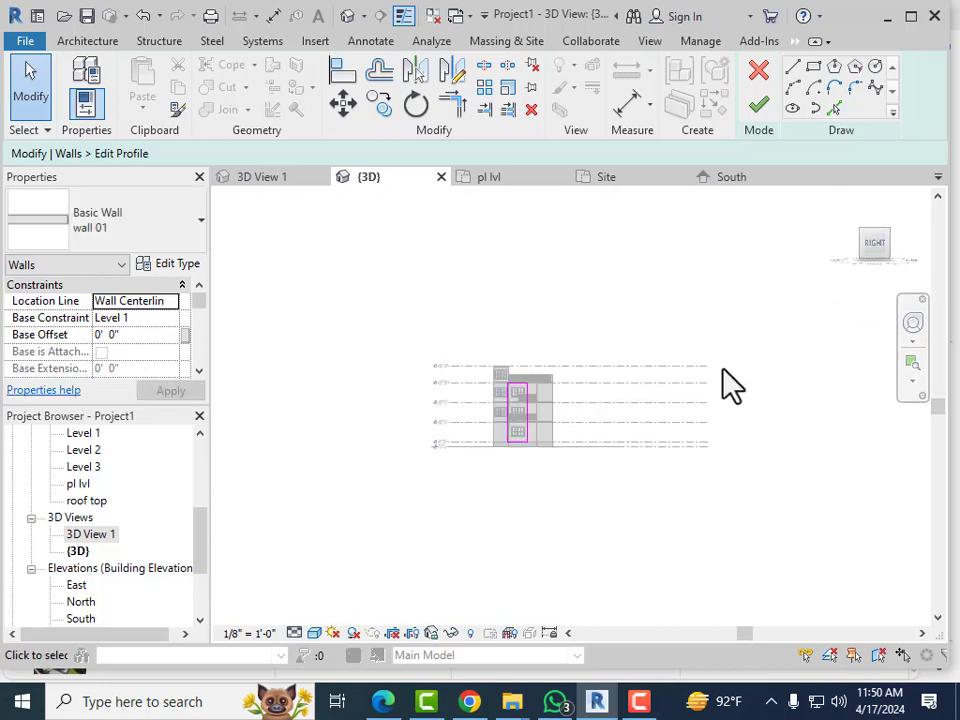
scroll(489, 445, up, 6)
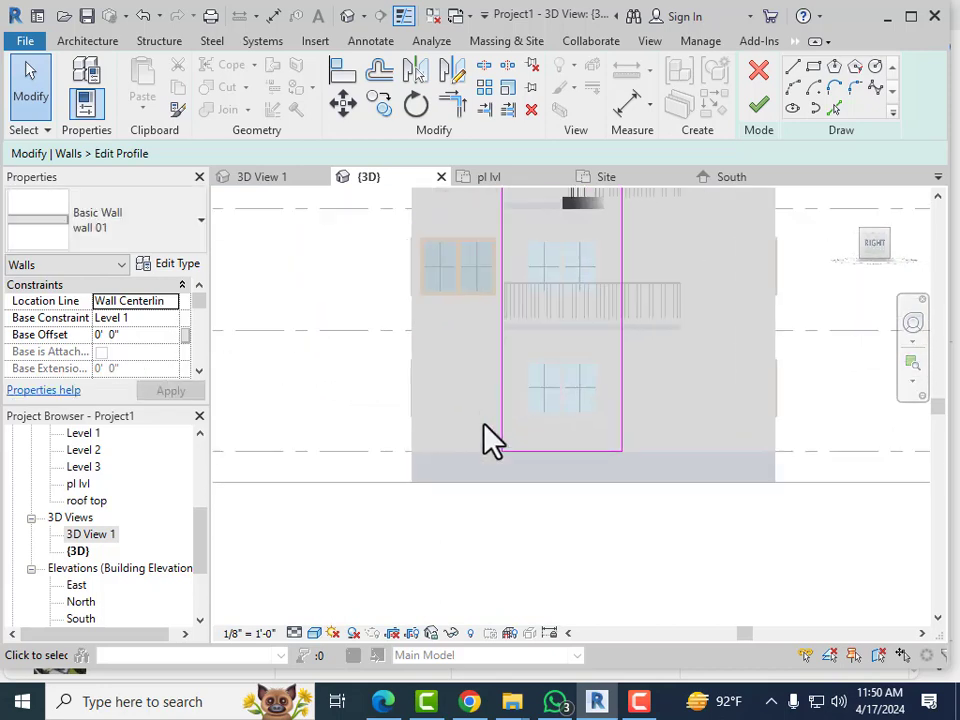
scroll(476, 489, up, 4)
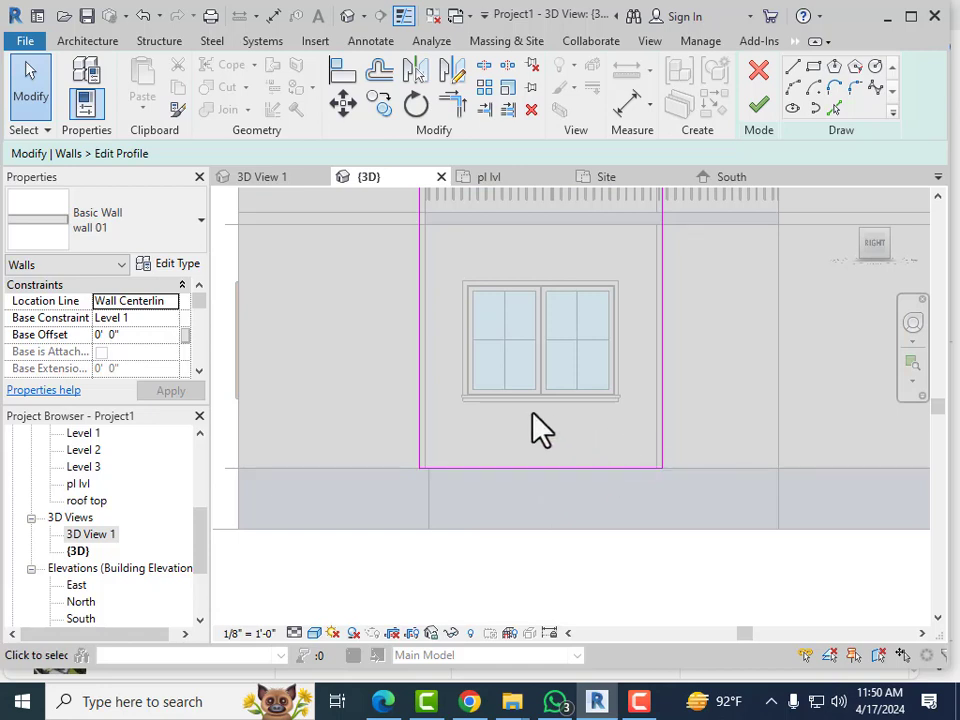
Step: Try to dimension the width of the wall profile between its two vertical edges
key(d)
key(i)
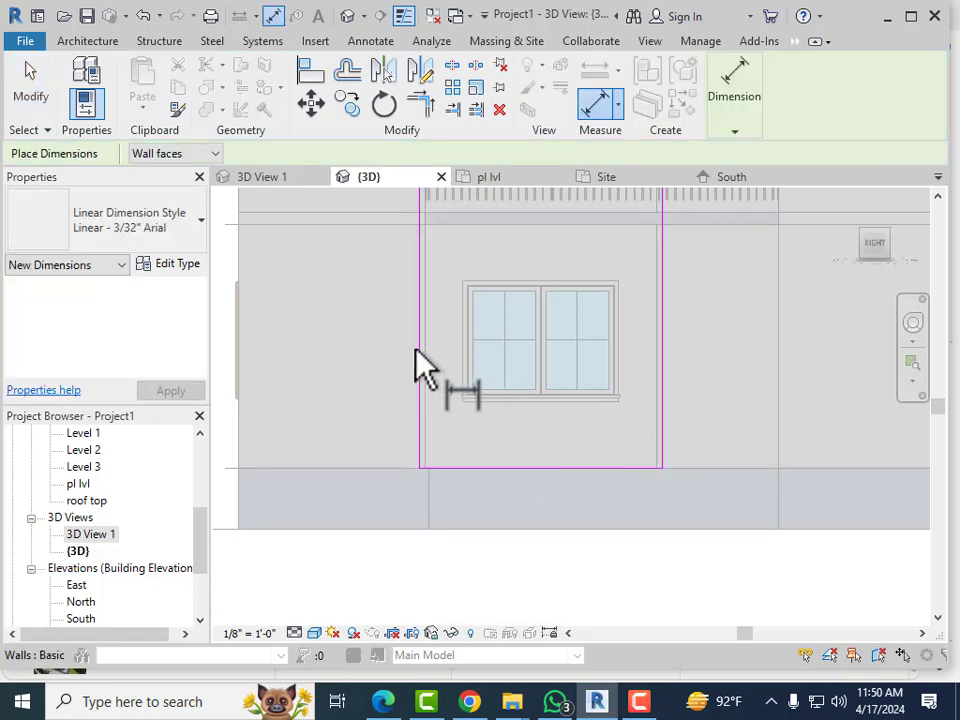
scroll(421, 471, up, 3)
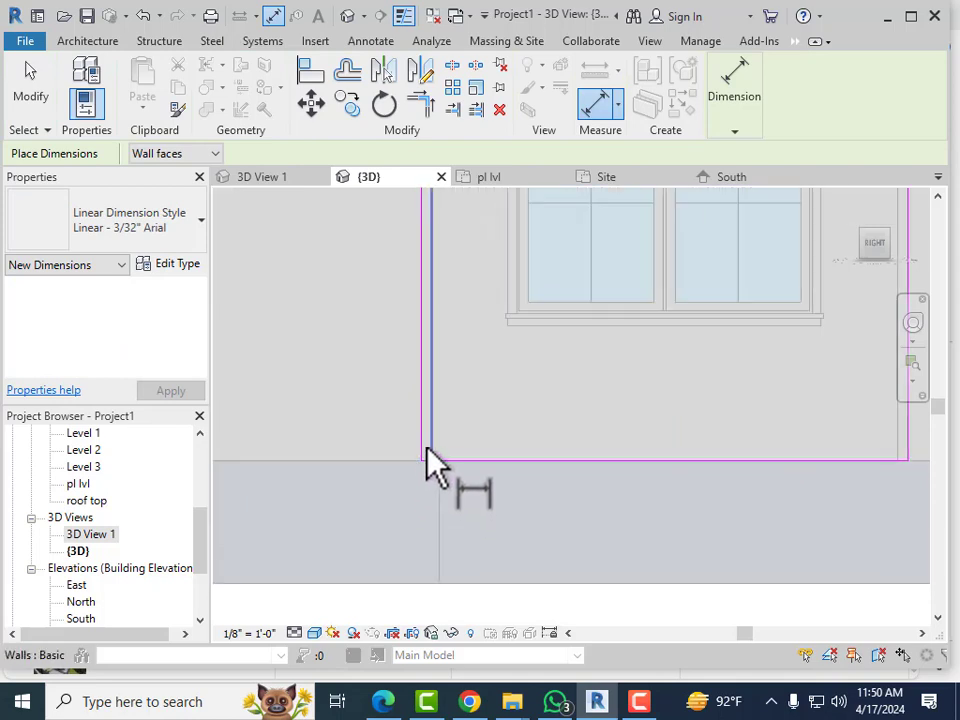
click(427, 456)
scroll(454, 462, down, 2)
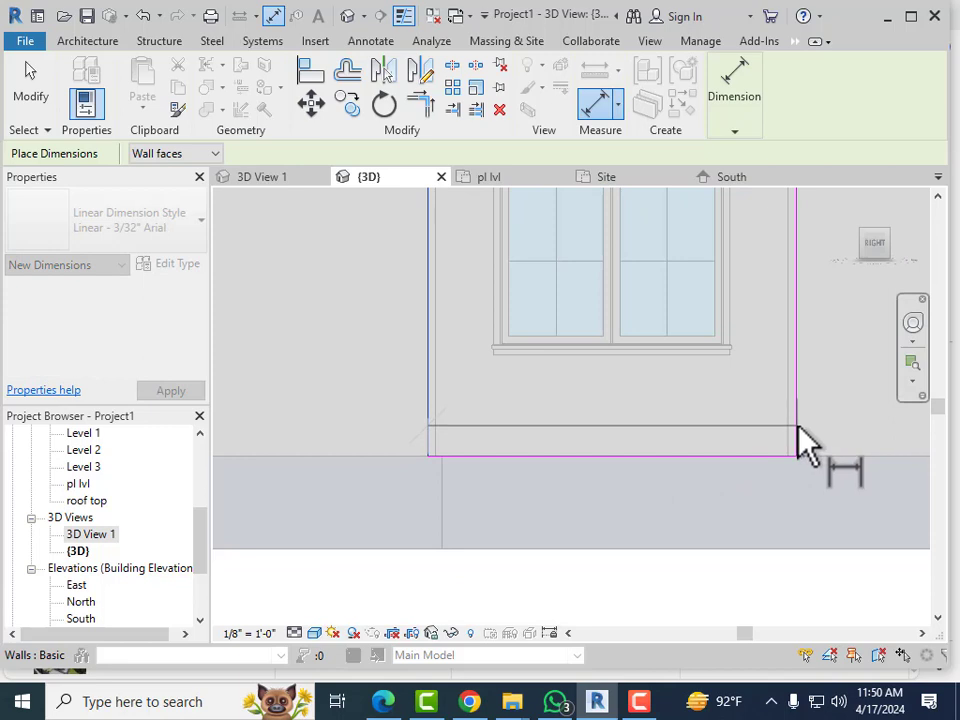
scroll(806, 436, up, 2)
click(796, 413)
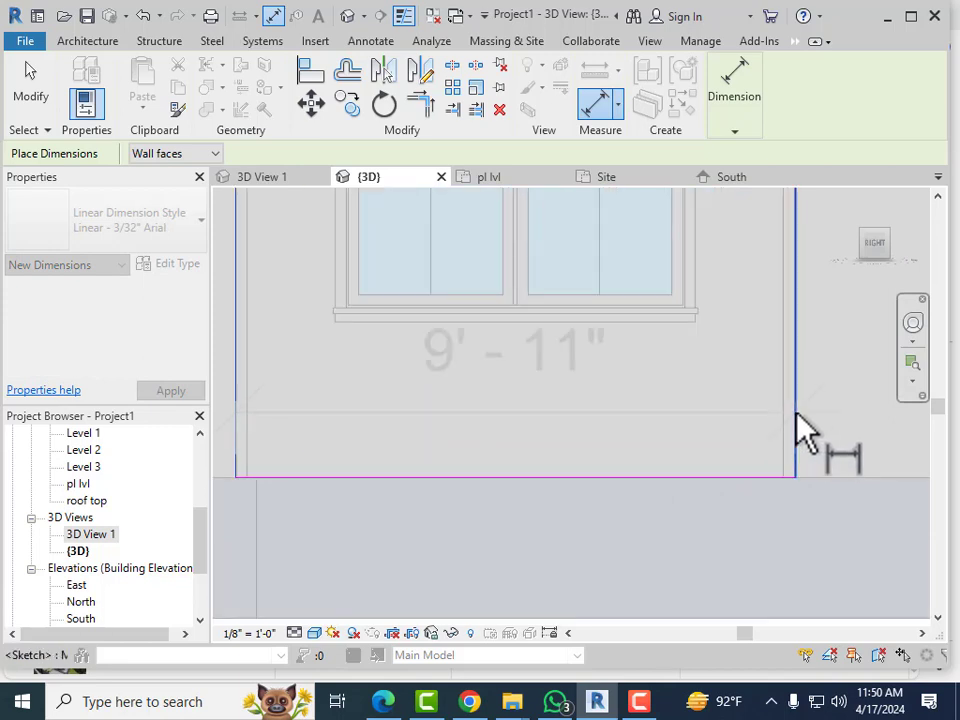
scroll(635, 360, down, 3)
scroll(606, 380, down, 2)
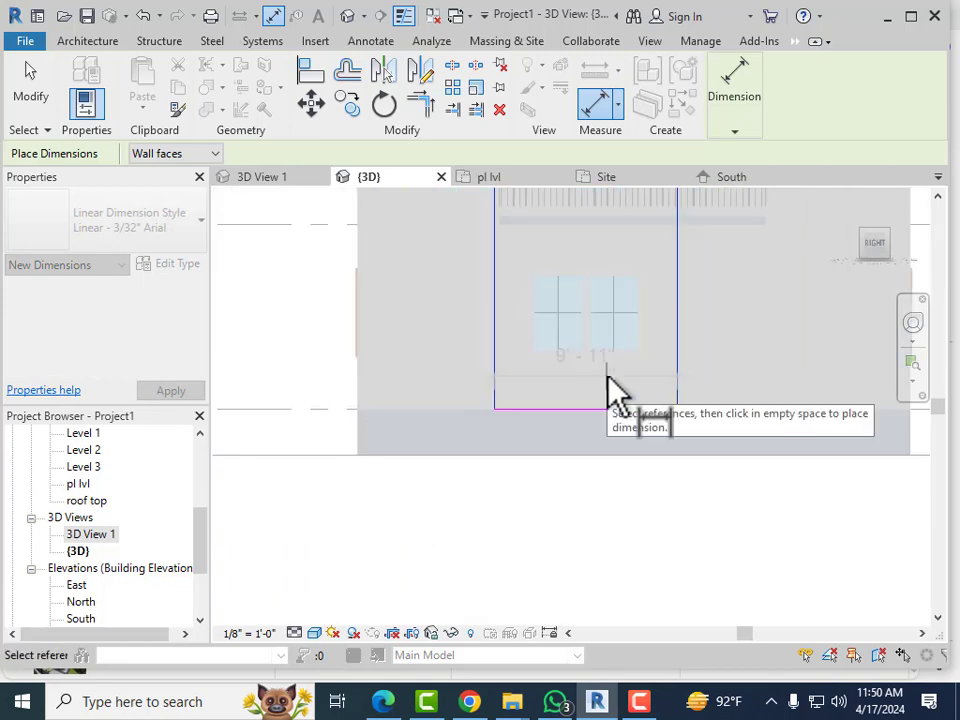
click(615, 502)
key(Escape)
scroll(615, 510, up, 3)
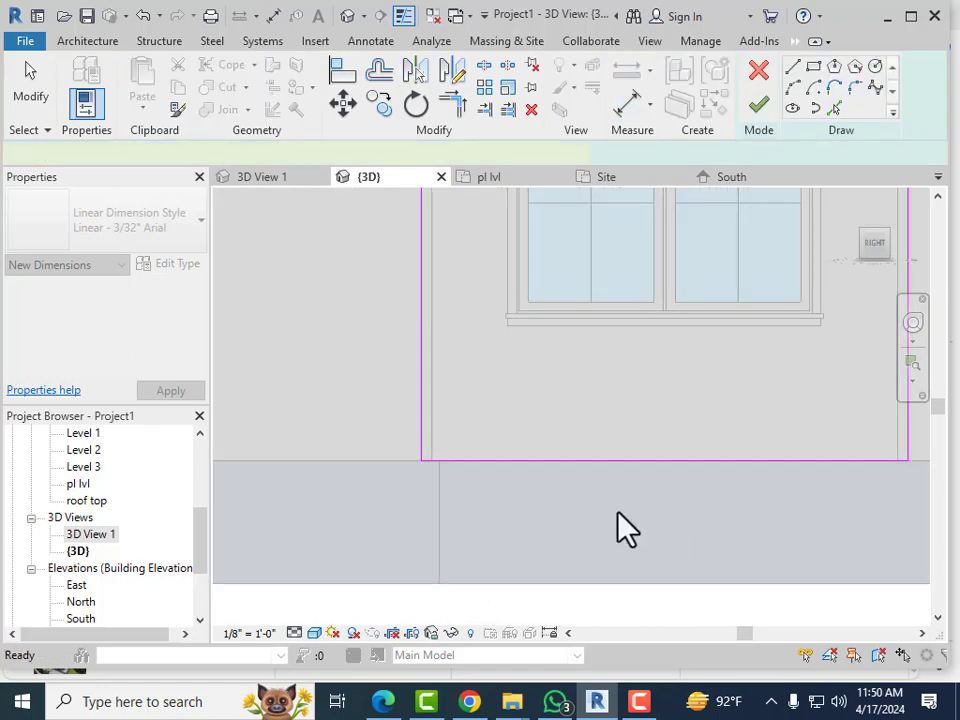
Step: Check the length of the wall profile's bottom line
key(d)
key(i)
scroll(596, 493, down, 2)
scroll(650, 485, up, 1)
key(Escape)
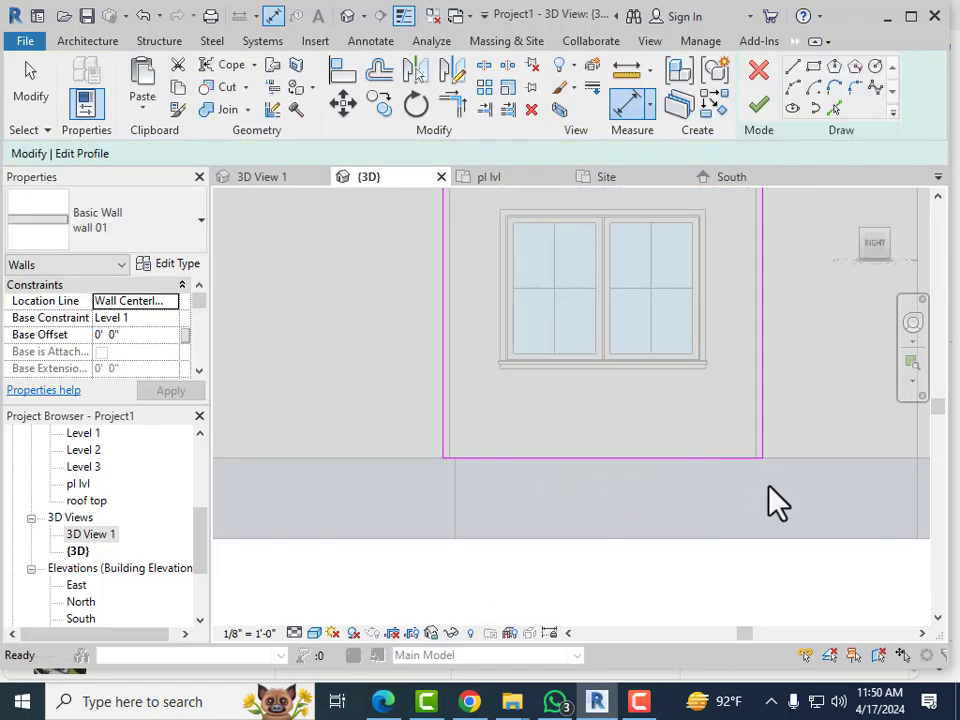
click(584, 460)
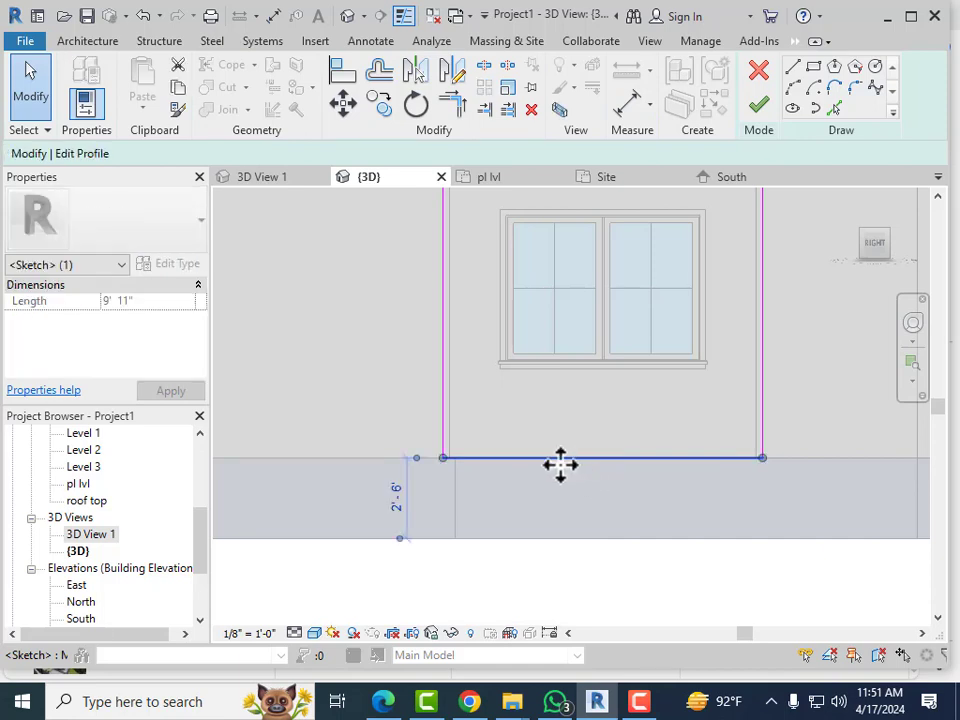
click(499, 485)
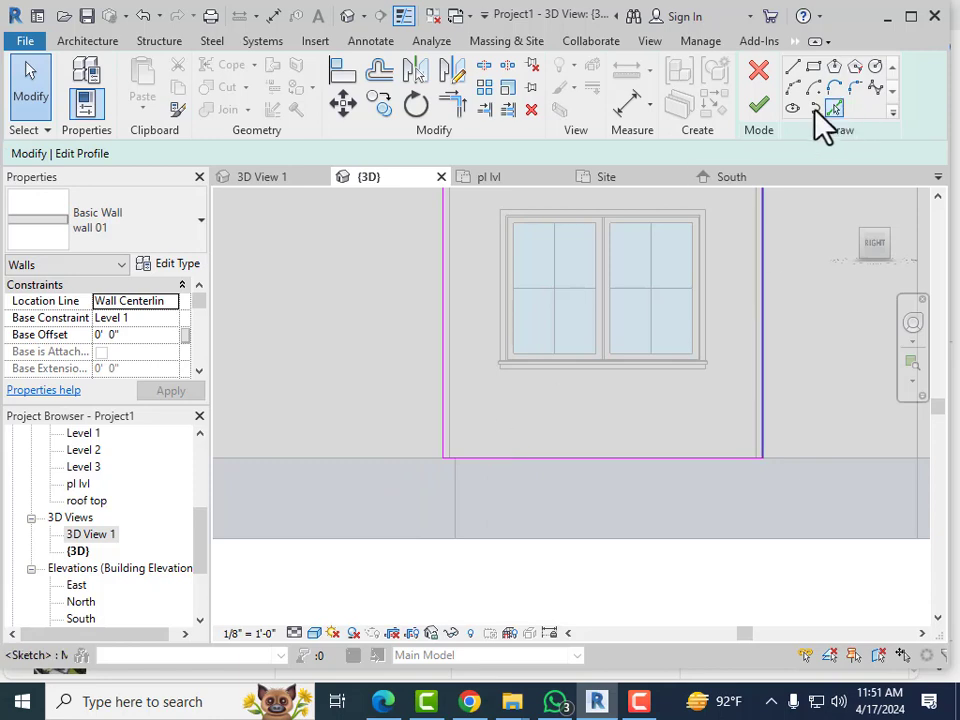
Step: Draw the left side of a ground-floor opening as a 9'-0" vertical profile line up from the wall's bottom edge
click(792, 67)
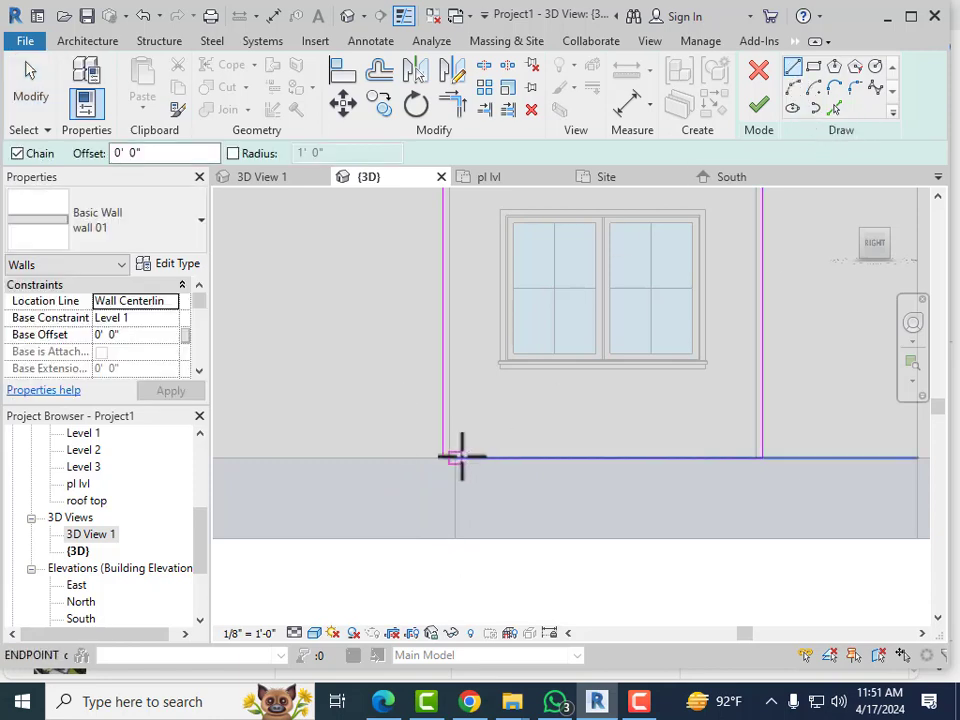
click(452, 456)
scroll(445, 385, down, 1)
scroll(450, 393, down, 3)
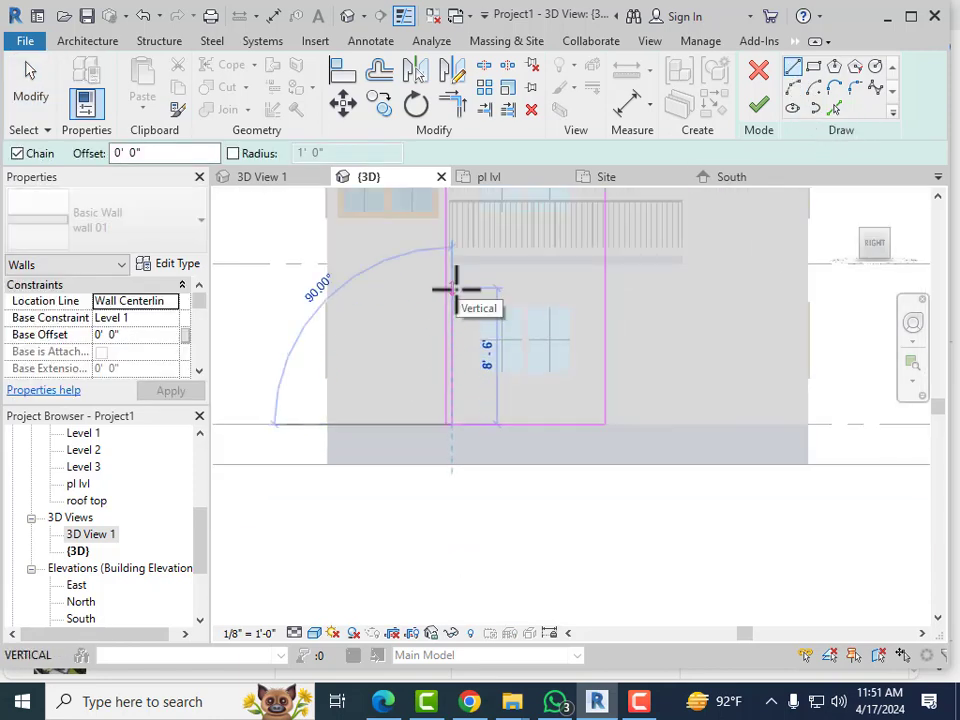
scroll(458, 267, up, 2)
click(456, 285)
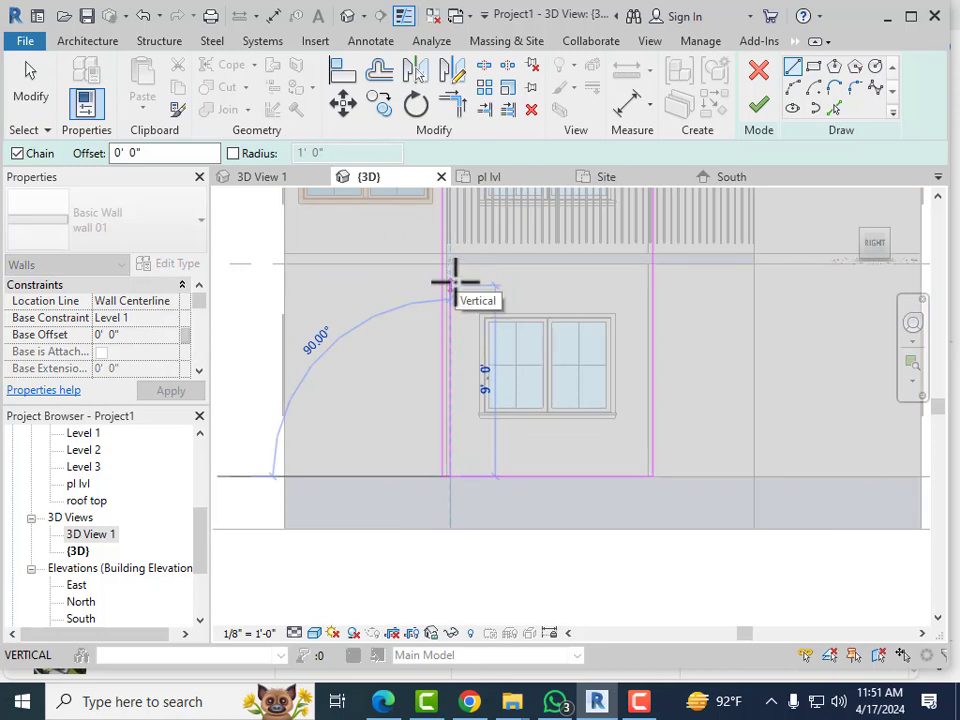
click(455, 283)
scroll(579, 284, up, 1)
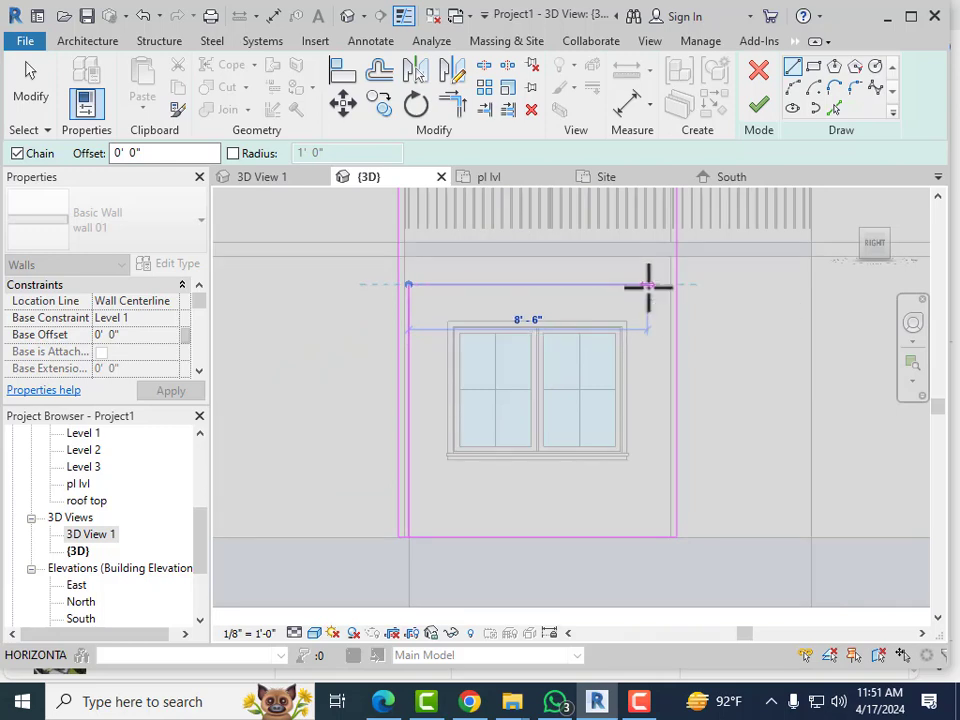
Step: Continue the opening outline about 8'-6" horizontally to the right and 9'-0" straight down to the wall's bottom edge
click(653, 287)
scroll(638, 358, down, 2)
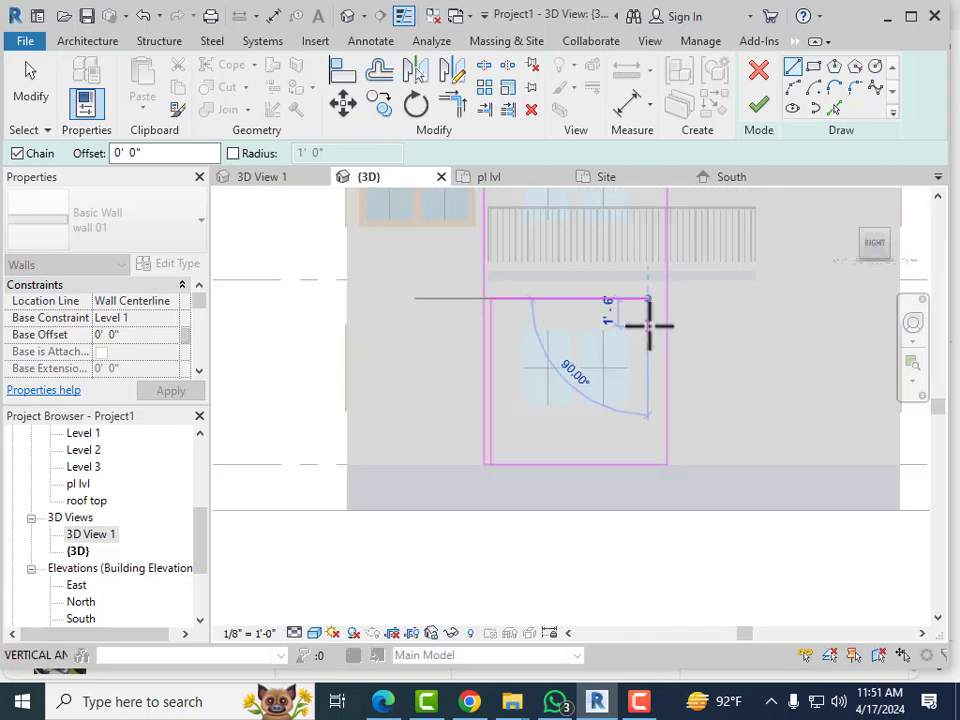
scroll(648, 438, up, 2)
click(648, 454)
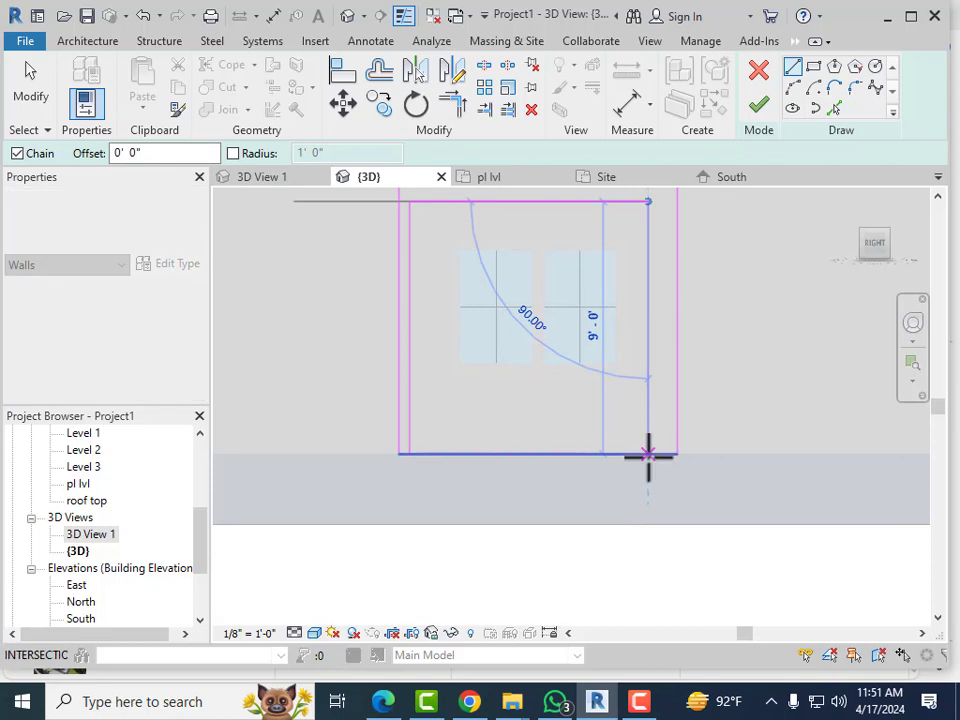
key(Escape)
key(Escape)
Step: Trim the profile's bottom line to a corner with the opening's right side, keeping the outer right segment and unjoining the elements
scroll(570, 502, up, 1)
scroll(570, 500, up, 1)
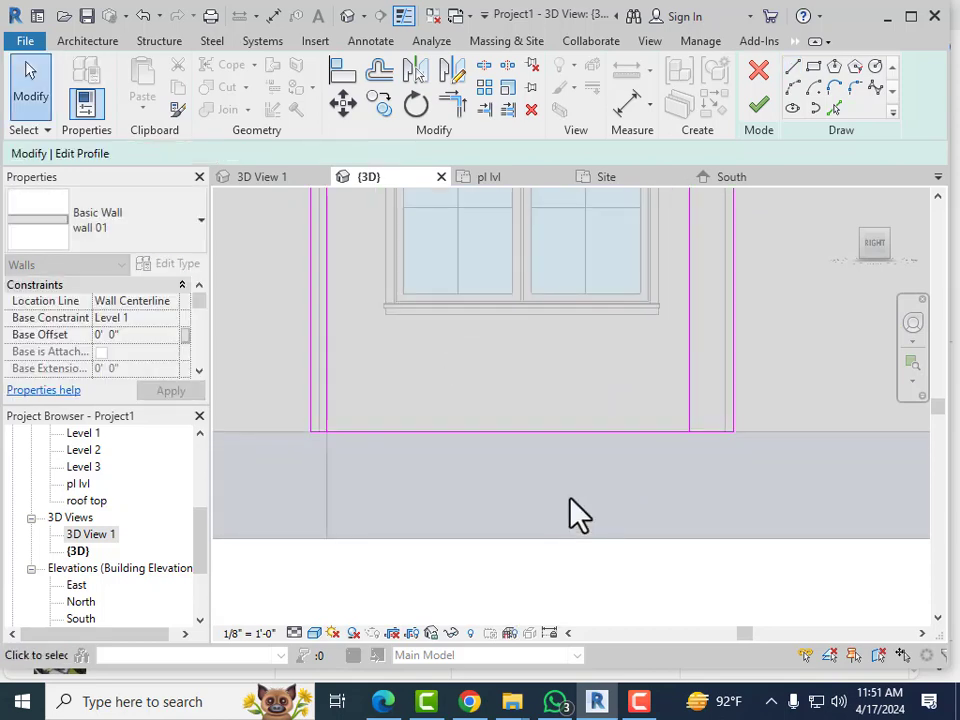
key(t)
key(r)
click(712, 434)
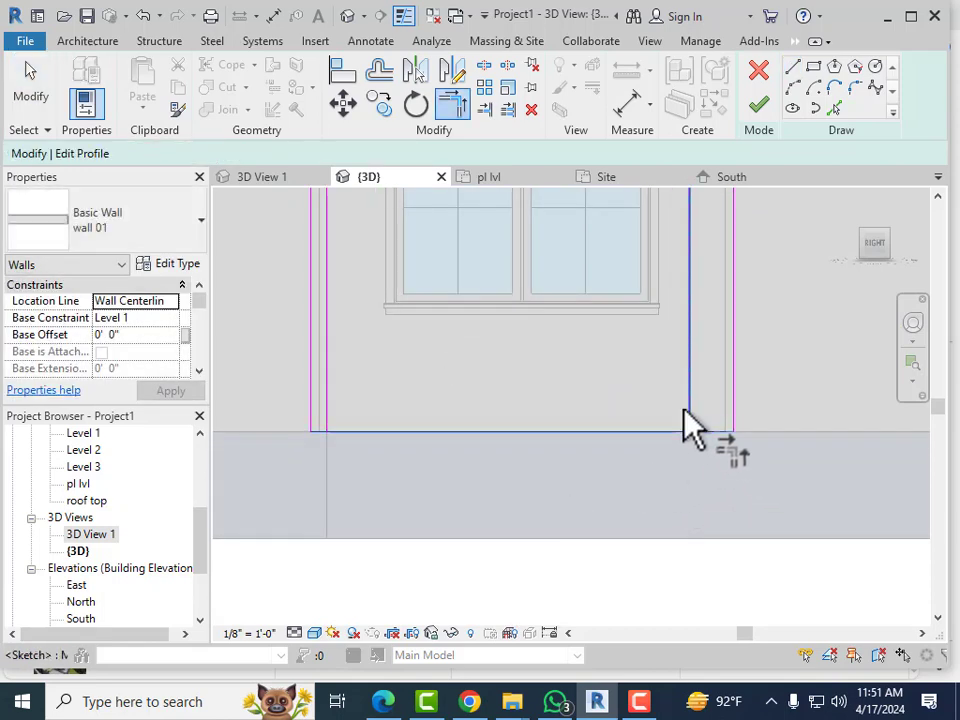
click(688, 403)
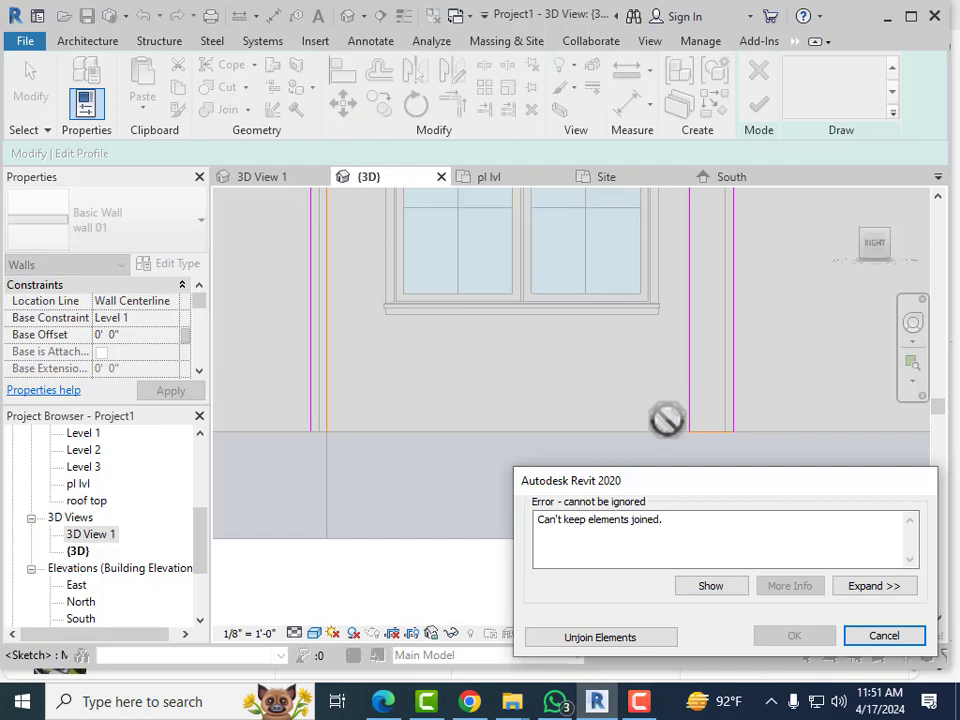
click(636, 638)
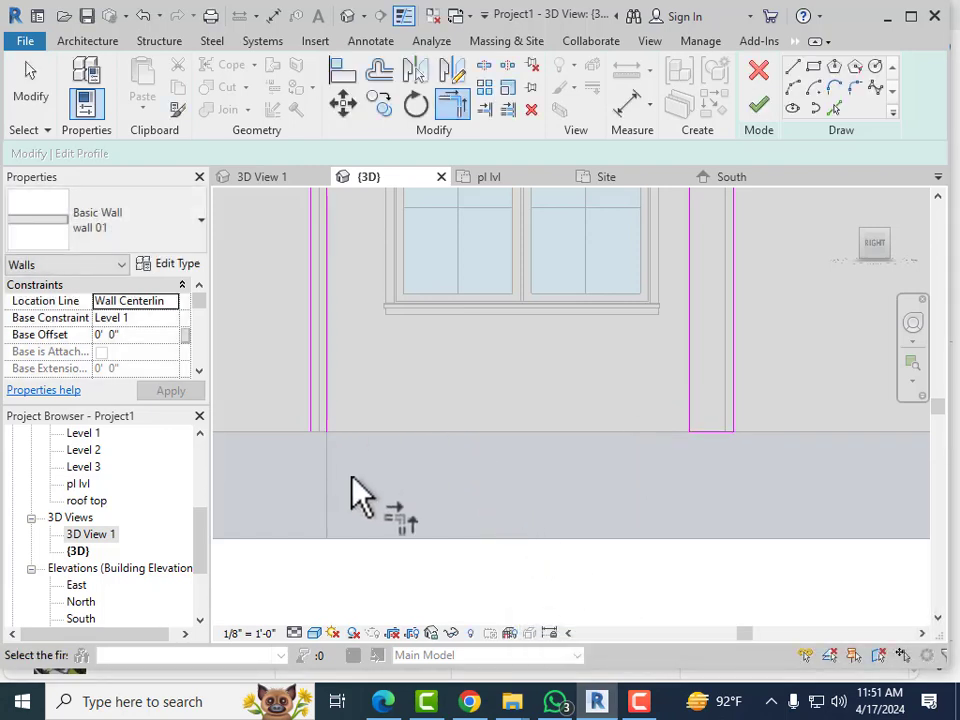
Step: Draw a short bottom line joining the wall's left edge to the left side of the opening
click(793, 67)
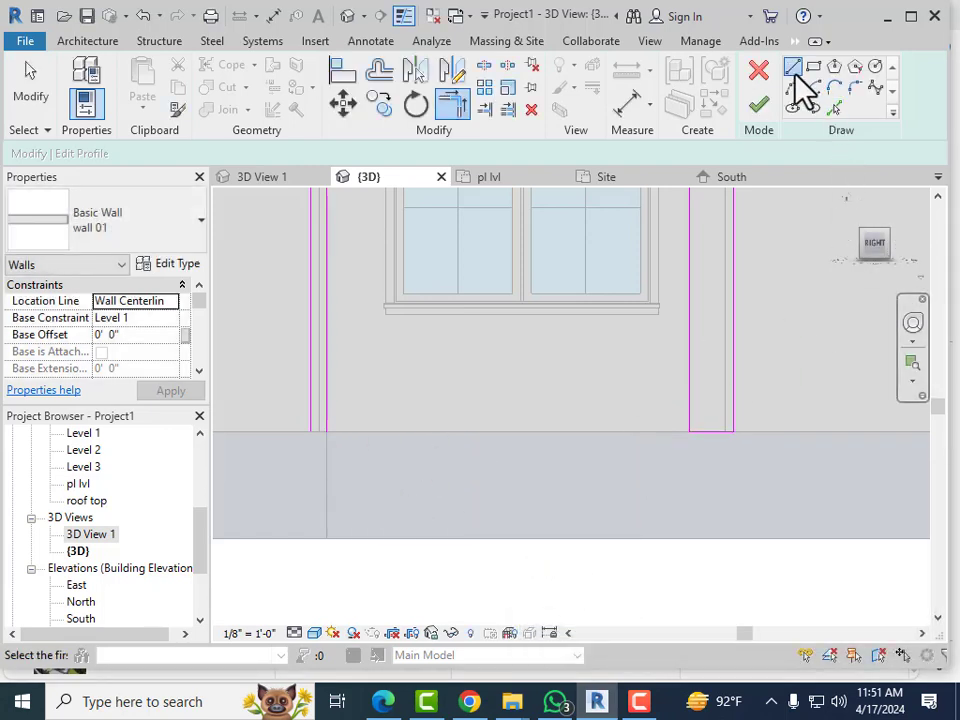
click(310, 432)
click(327, 433)
key(Escape)
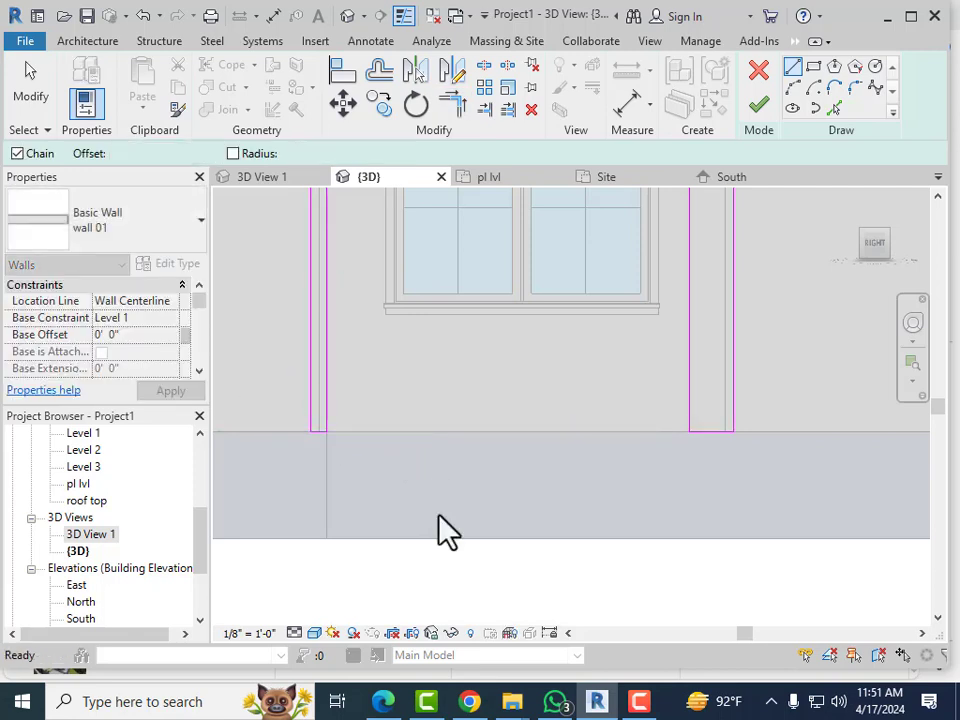
key(Escape)
Step: Check the distance between the opening's right side and the wall's right edge in the profile sketch
scroll(440, 517, down, 3)
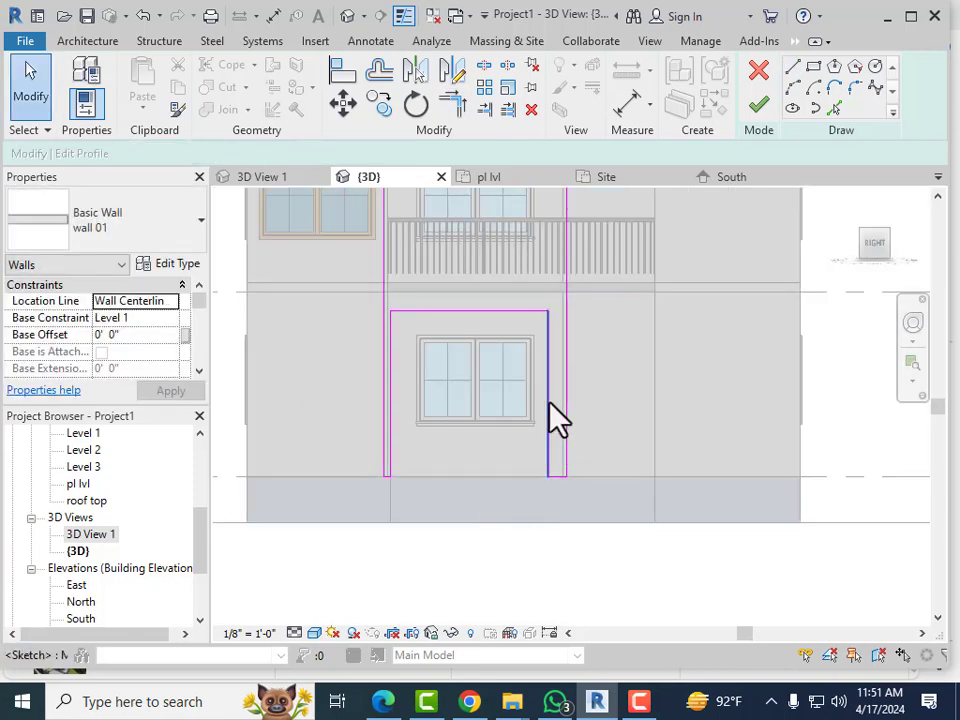
click(549, 404)
scroll(555, 280, up, 2)
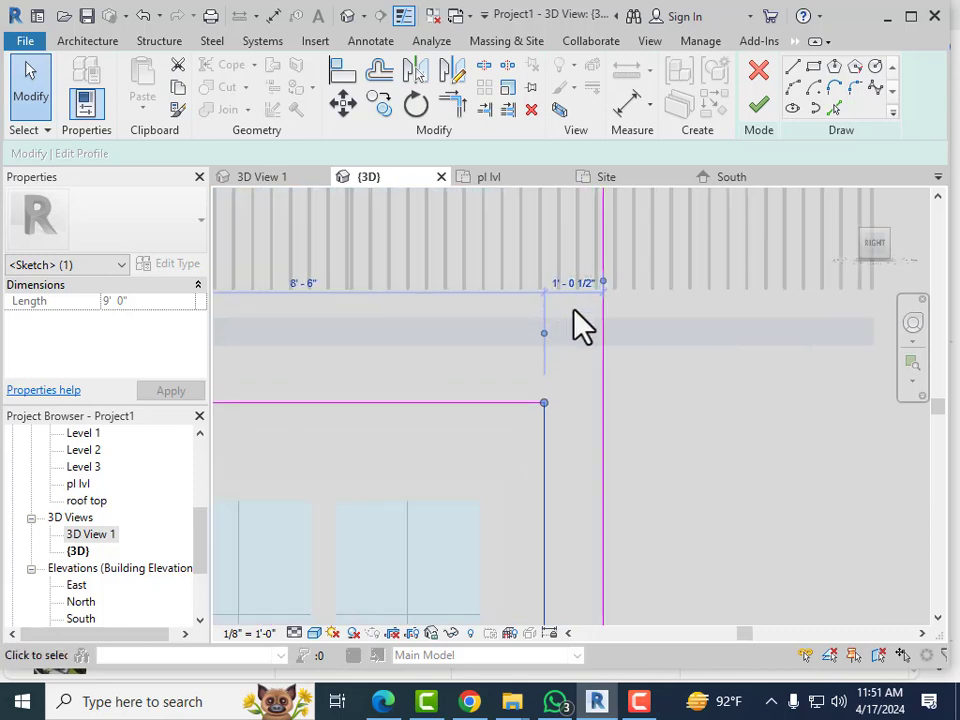
scroll(553, 300, up, 1)
scroll(720, 370, down, 1)
scroll(720, 370, down, 2)
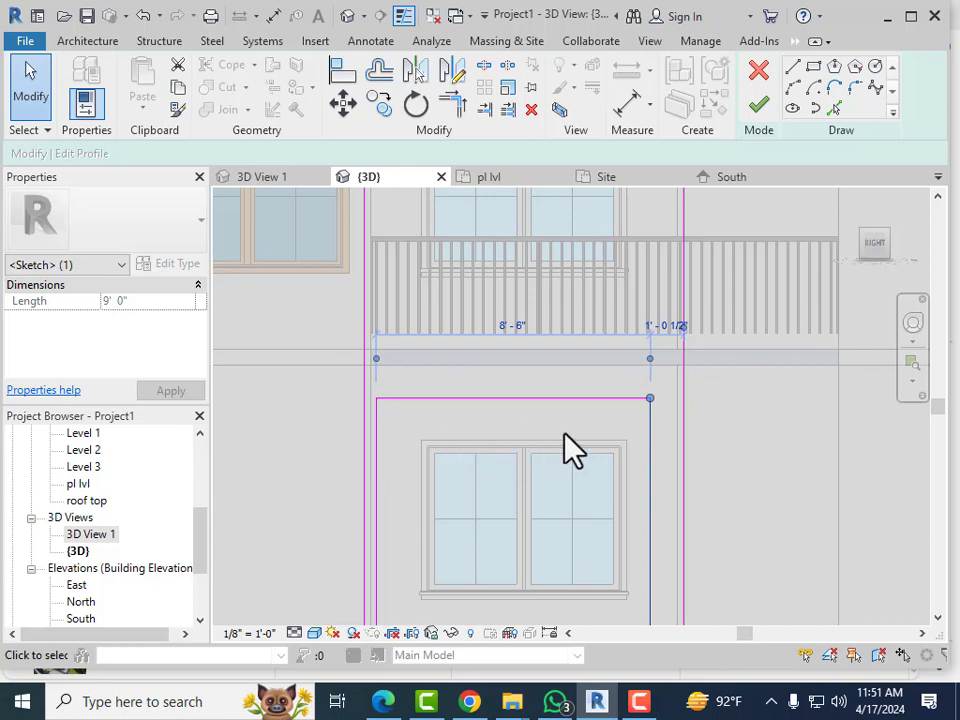
click(461, 407)
scroll(476, 381, down, 1)
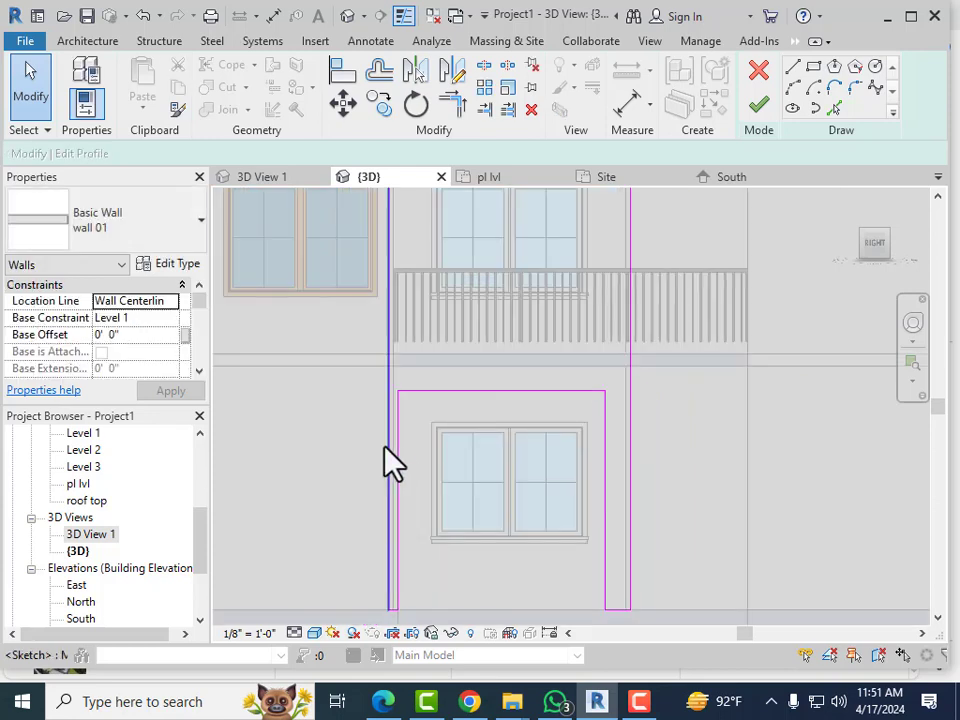
Step: Try to set the distance between the opening's left side and the wall's left edge to 10, and undo the change
scroll(395, 460, up, 1)
click(401, 458)
scroll(437, 385, down, 1)
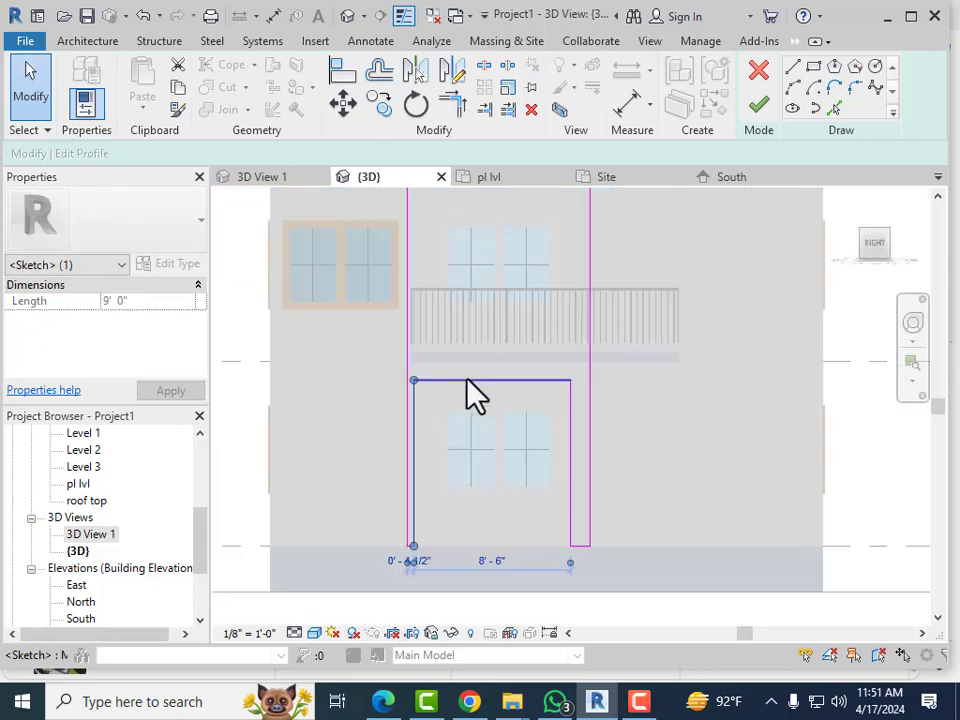
scroll(418, 577, up, 3)
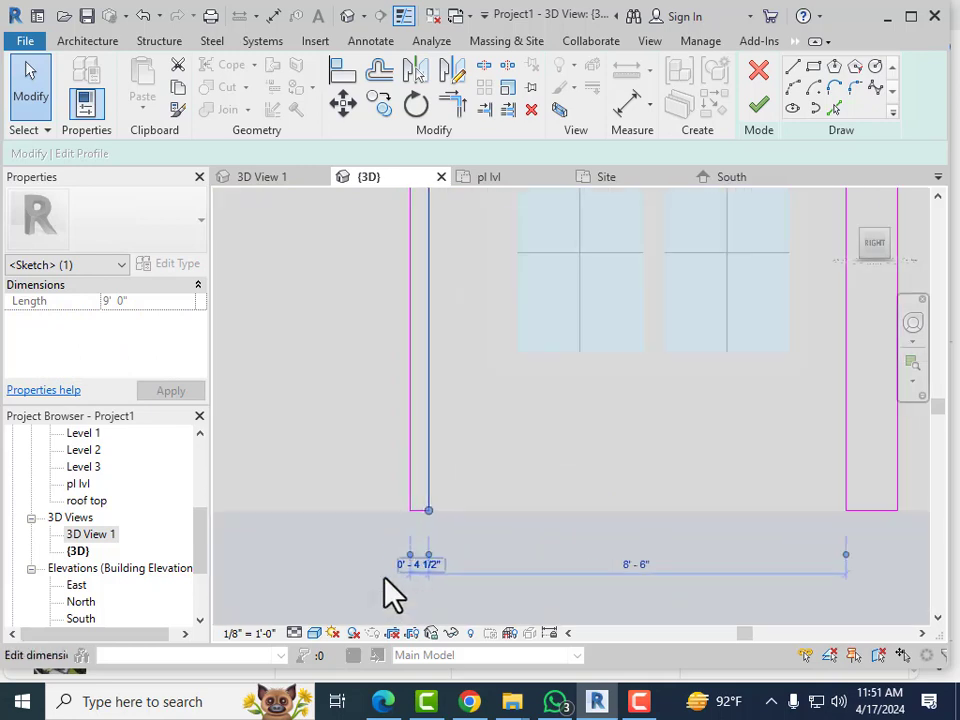
click(434, 558)
text(10)
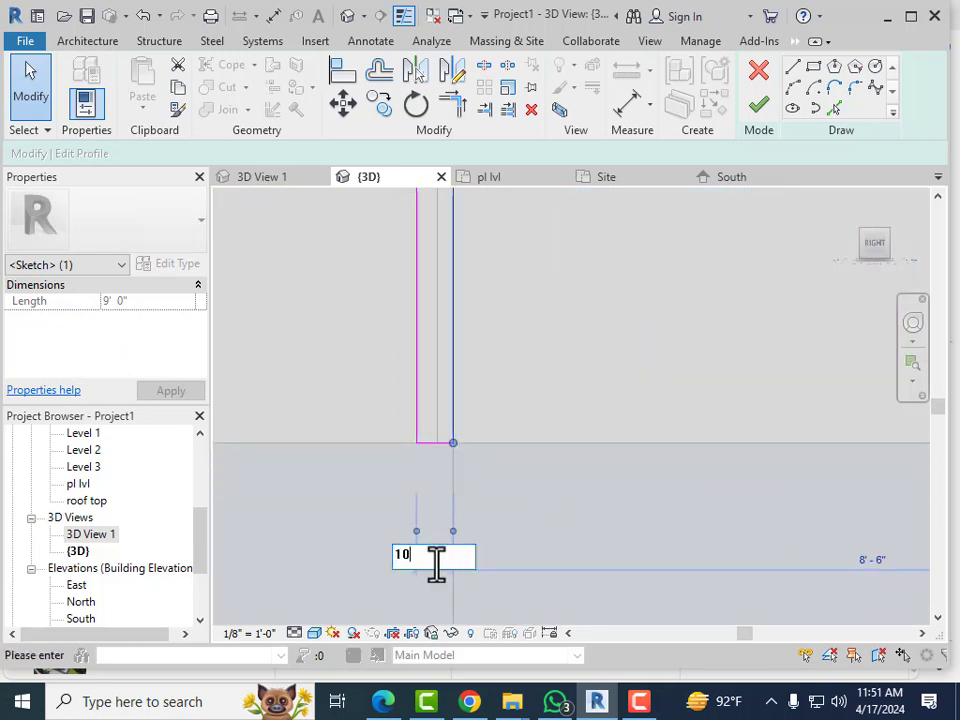
key(Return)
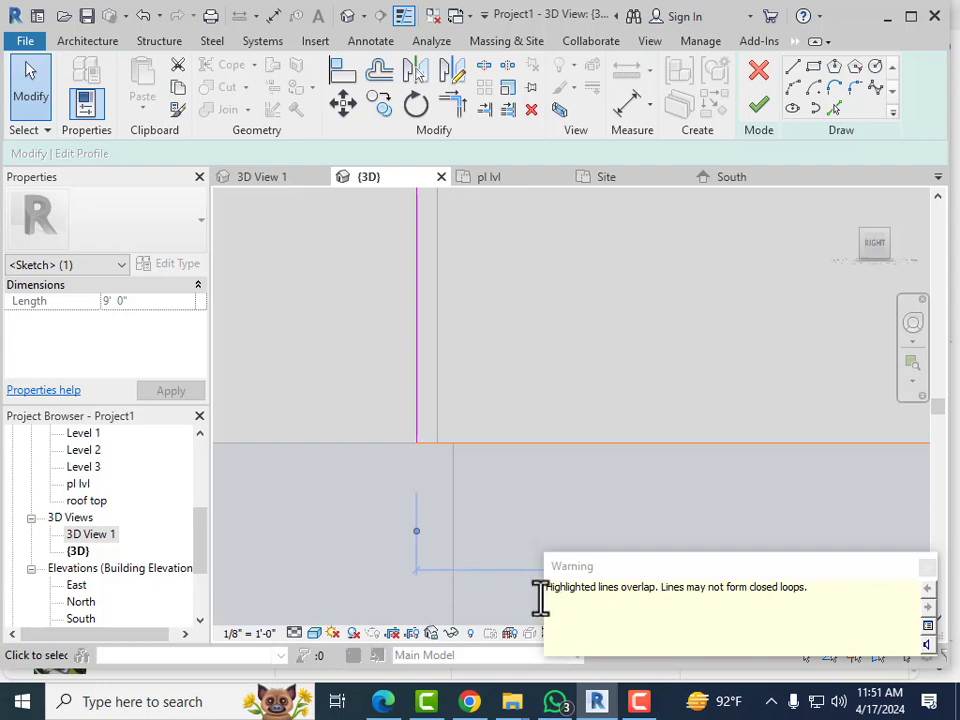
click(332, 508)
scroll(429, 495, down, 5)
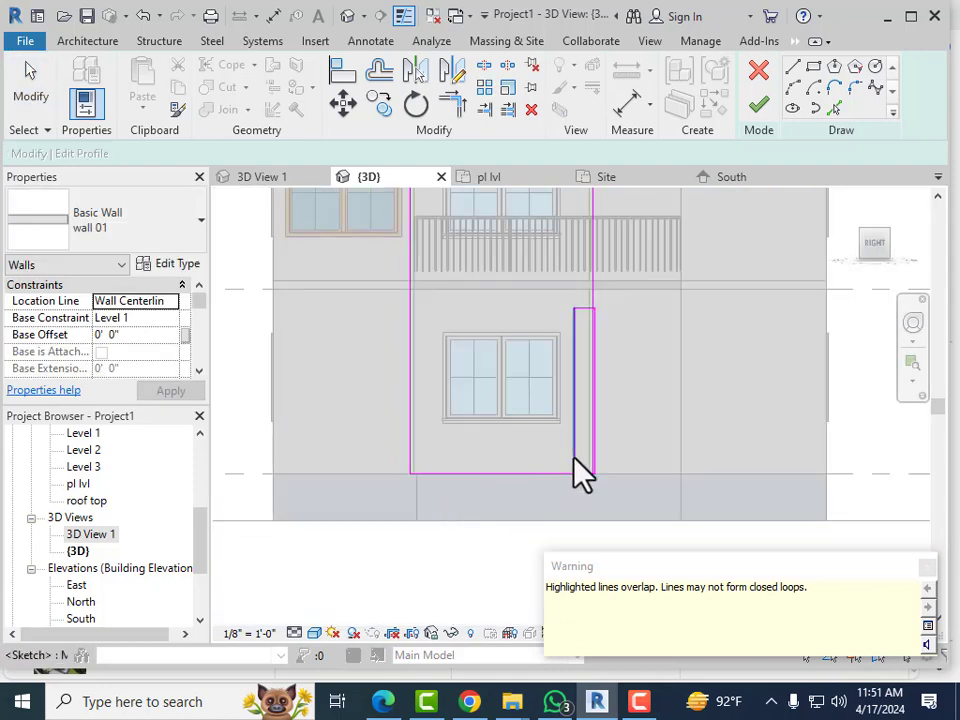
scroll(590, 470, up, 3)
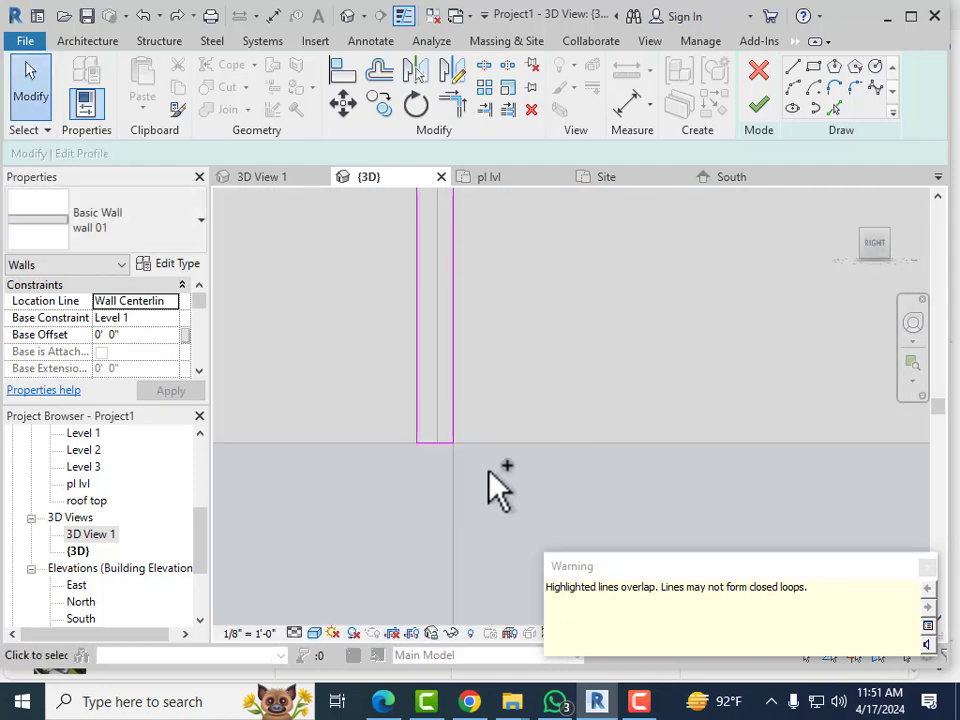
scroll(490, 470, down, 4)
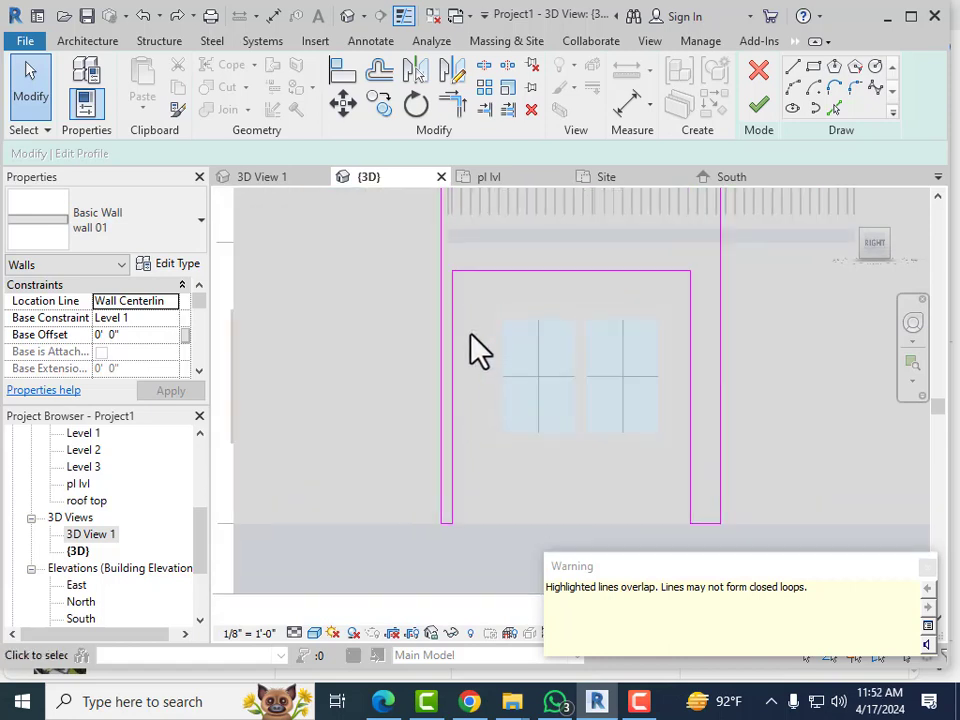
Step: Nudge the opening's left side inward to 1'-0 1/2" from the wall's left edge
click(455, 345)
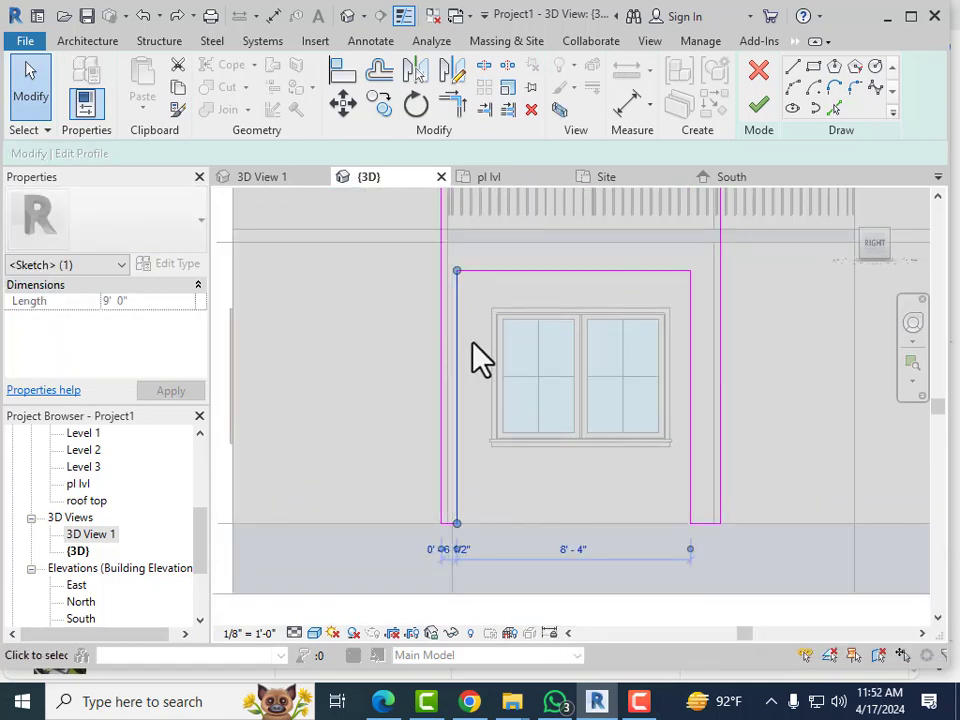
key(Right)
key(Right)
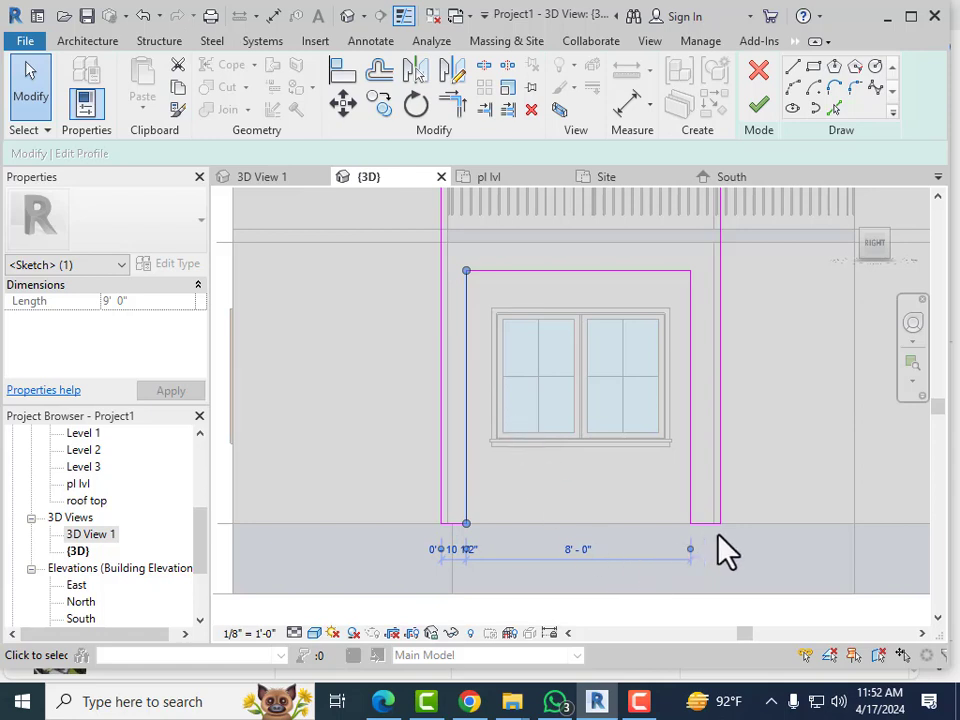
key(Right)
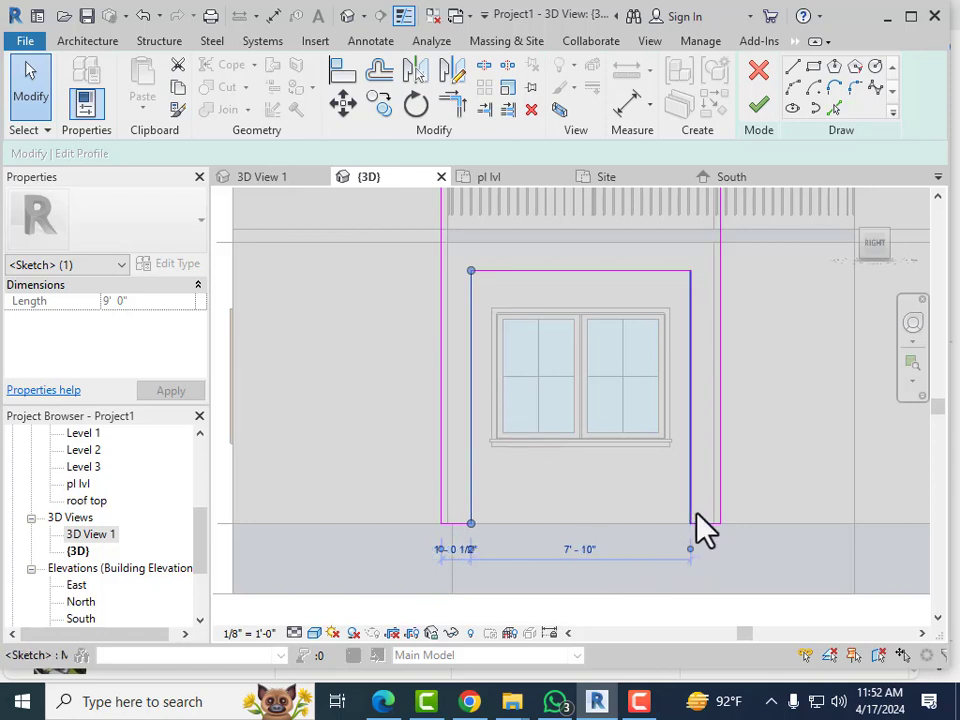
Step: Nudge the opening's right side outward for an 8'-0" wide opening and finish the wall profile edit
click(690, 512)
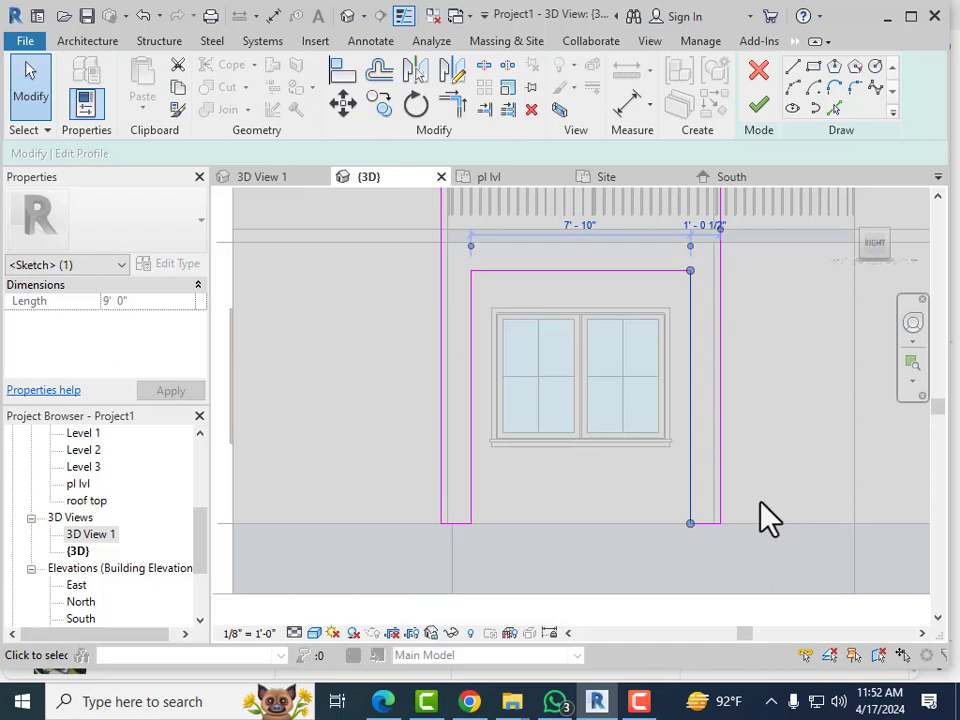
key(Left)
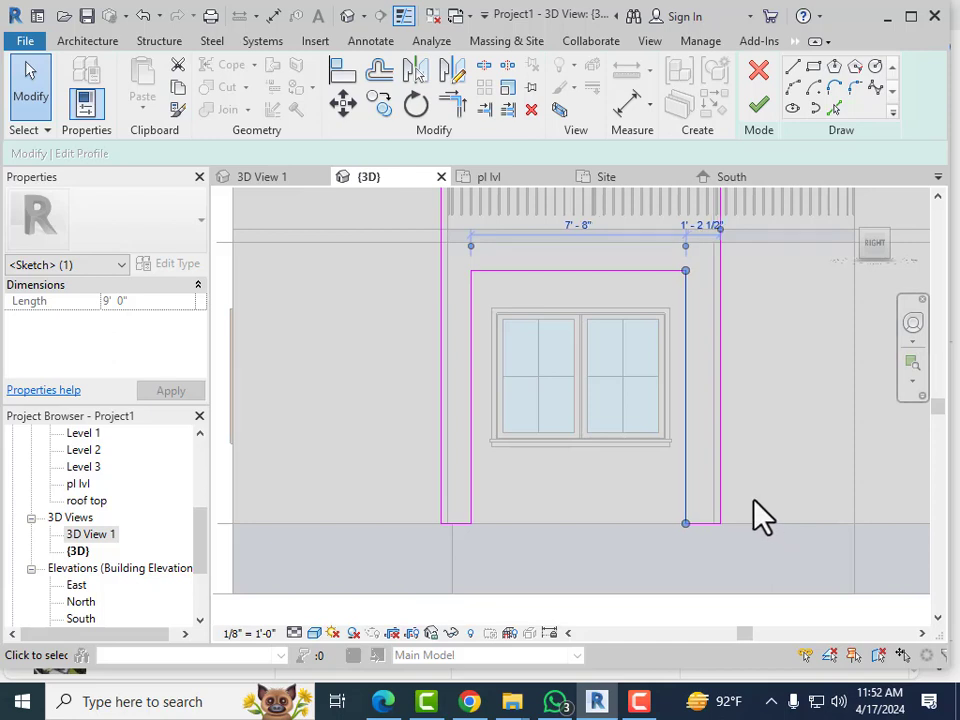
key(Right)
key(Right)
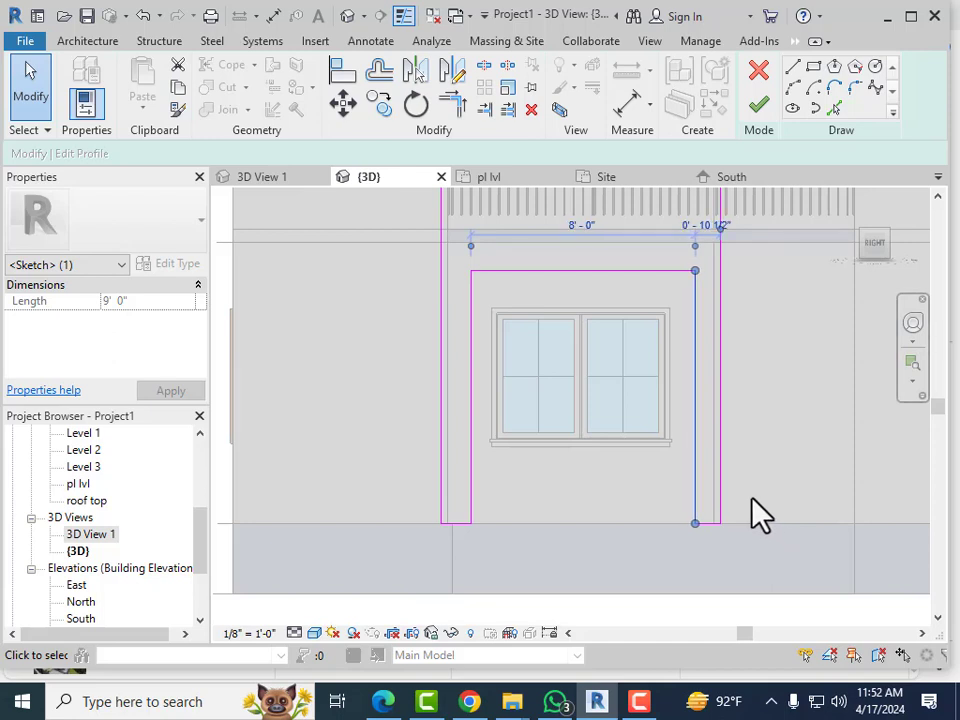
scroll(545, 515, down, 3)
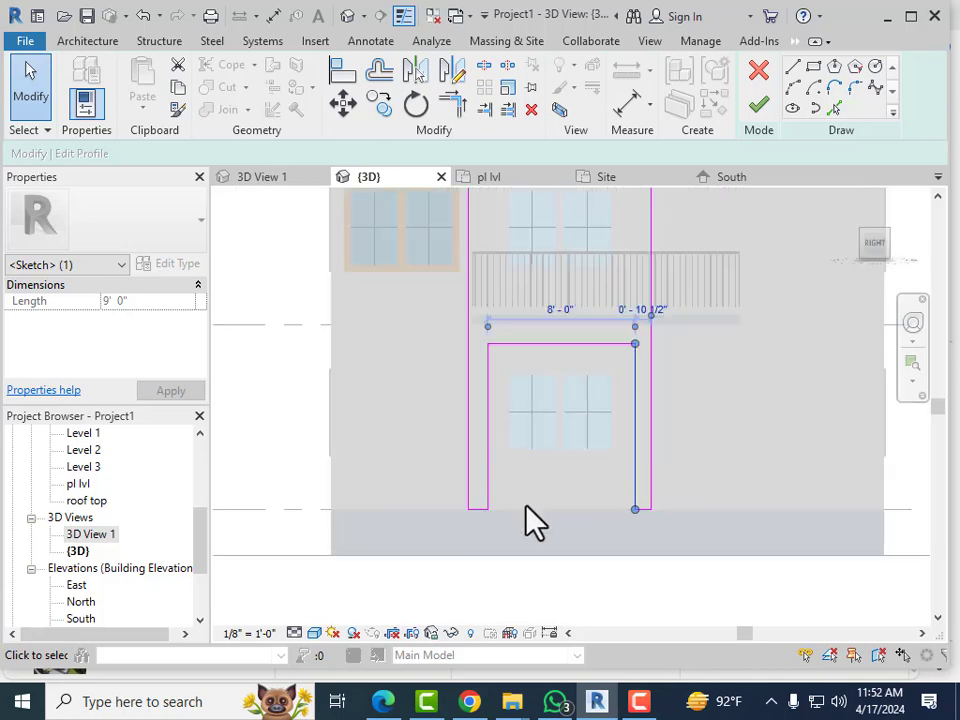
click(614, 554)
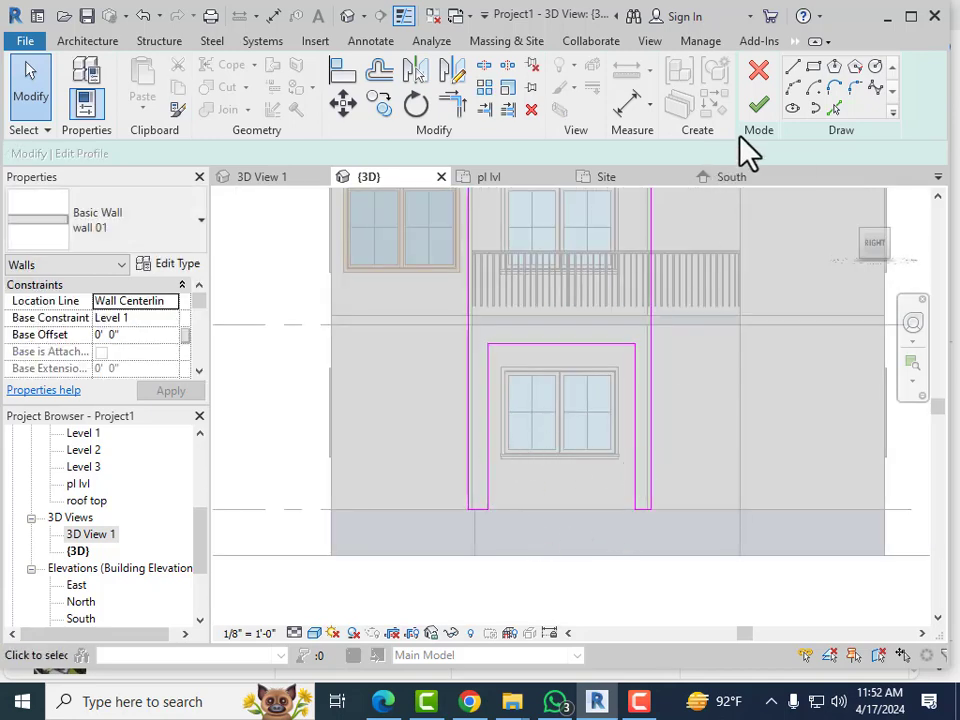
click(757, 112)
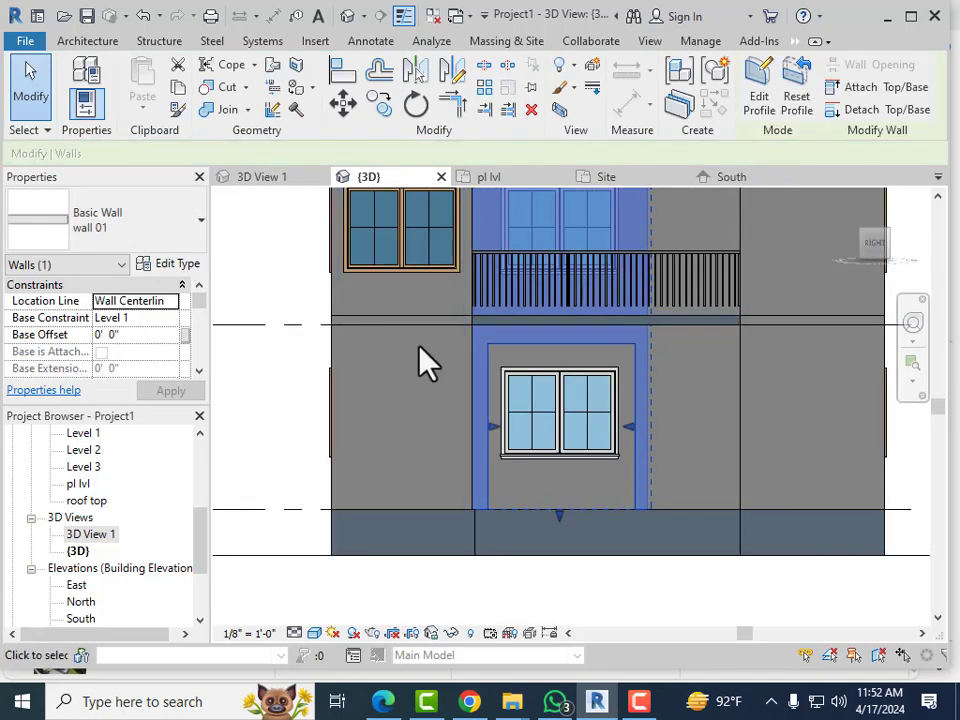
key(Escape)
Step: Examine the new ground-floor opening and the plinth in front of it from several angles in 3D
scroll(489, 369, down, 4)
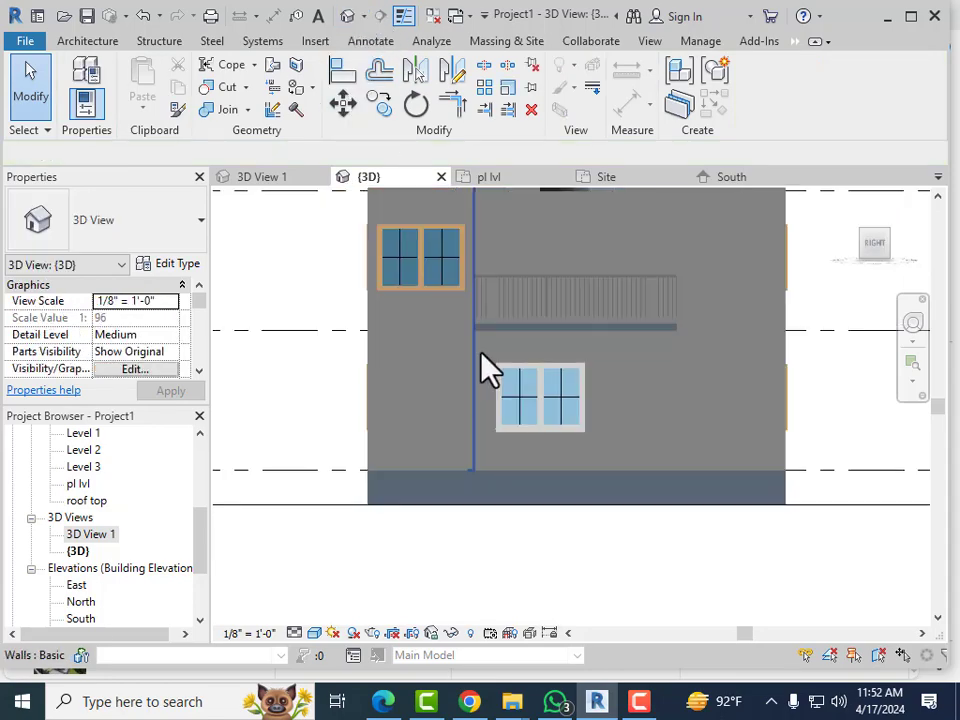
shift+middle_drag(557, 450, 510, 310)
scroll(510, 310, up, 2)
shift+middle_drag(542, 456, 561, 467)
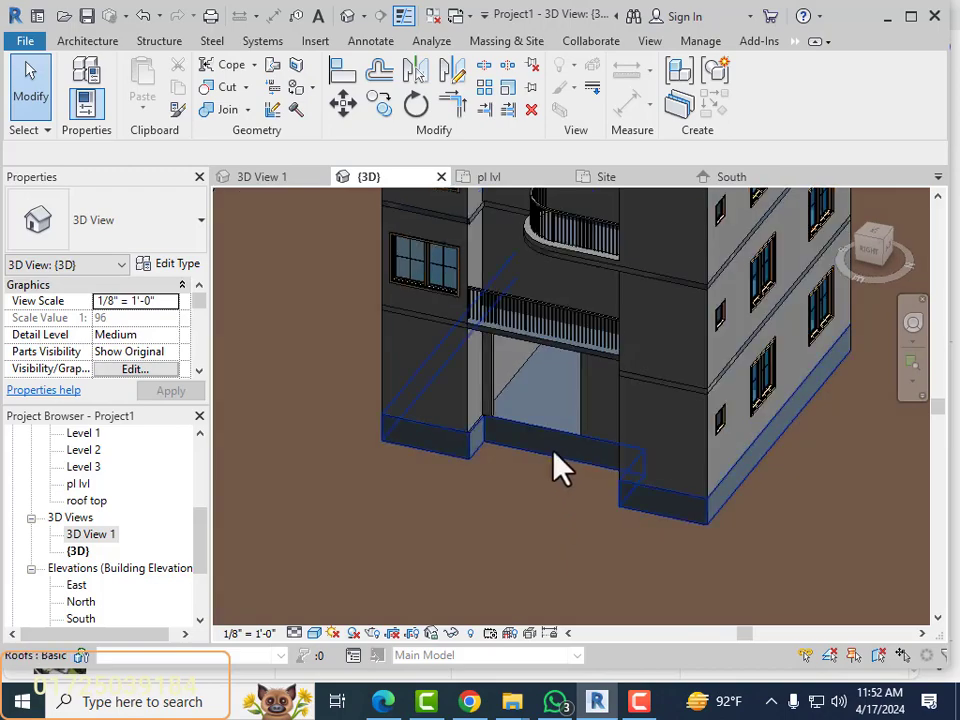
scroll(561, 467, up, 3)
scroll(577, 485, down, 5)
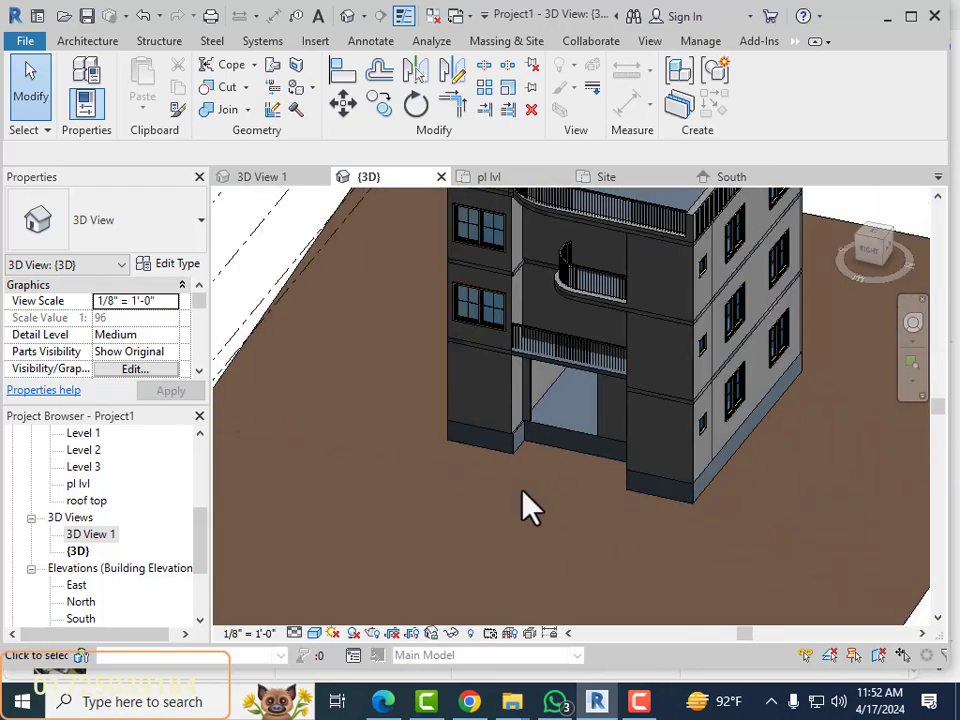
shift+middle_drag(735, 555, 666, 465)
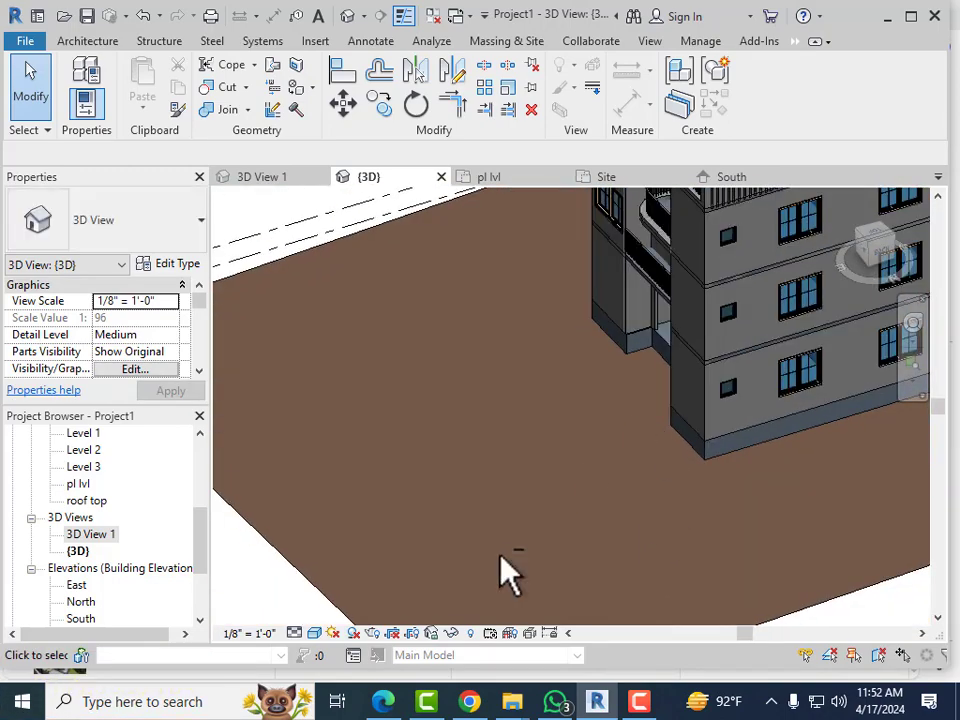
scroll(510, 574, up, 4)
scroll(578, 395, up, 1)
scroll(396, 456, down, 4)
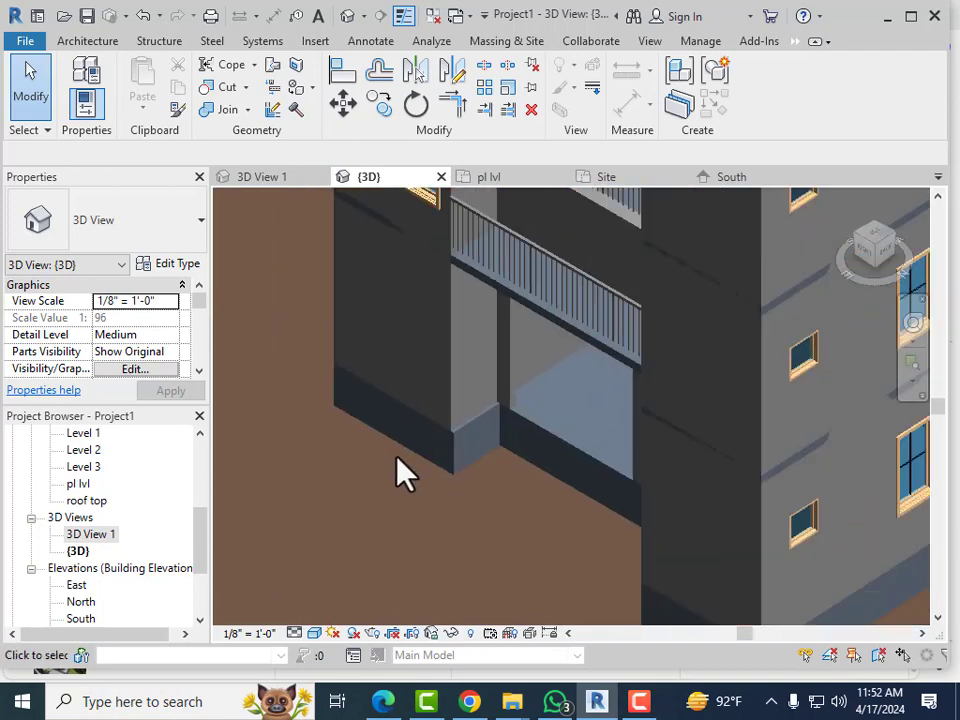
scroll(433, 497, down, 1)
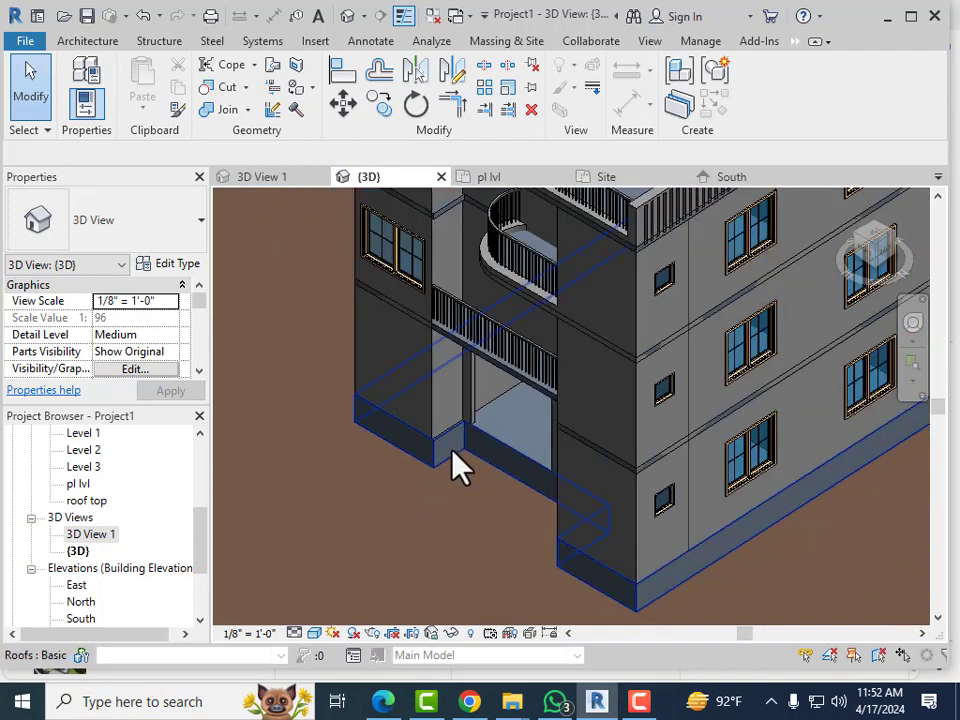
scroll(460, 460, up, 4)
scroll(420, 446, down, 3)
scroll(634, 572, down, 2)
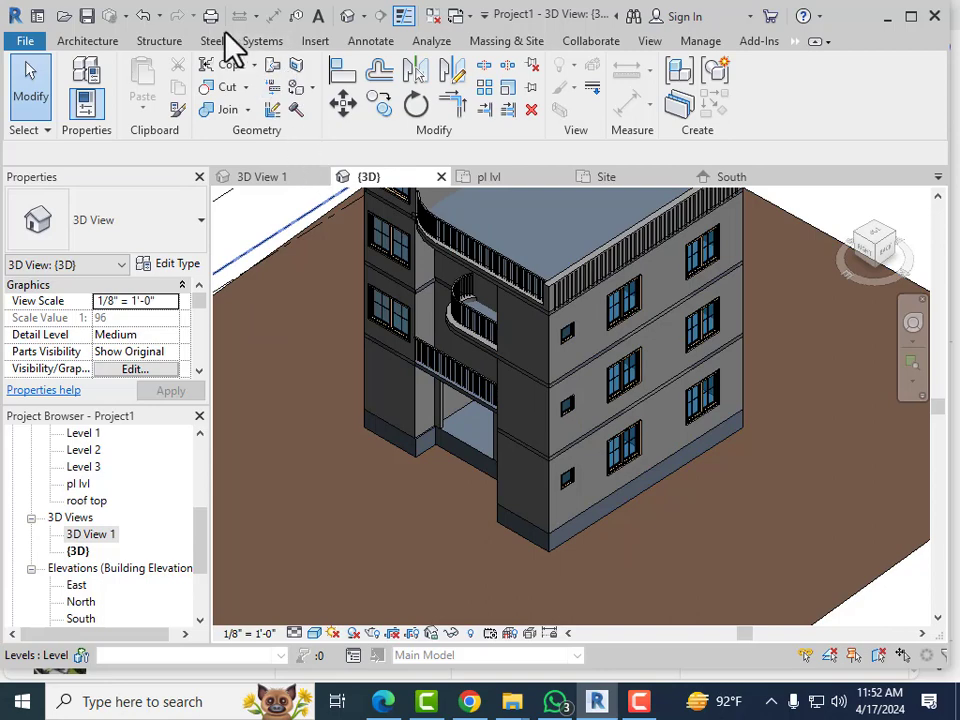
Step: Start a sketched railing and duplicate the Handrail - Rectangular 3 type as "gate"
click(88, 42)
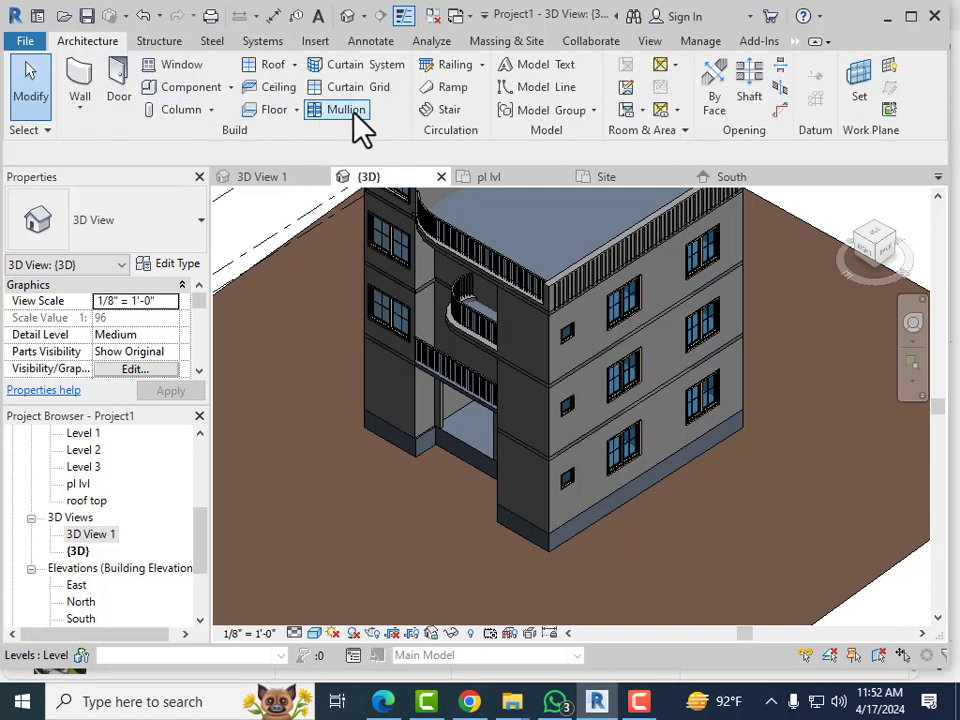
click(452, 66)
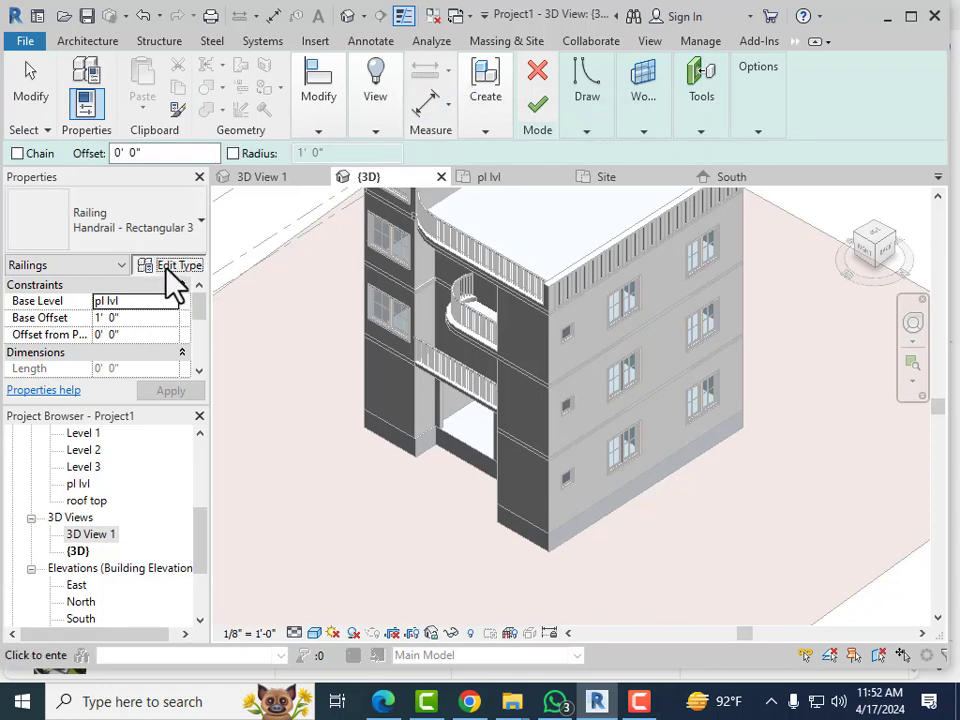
click(170, 263)
click(620, 126)
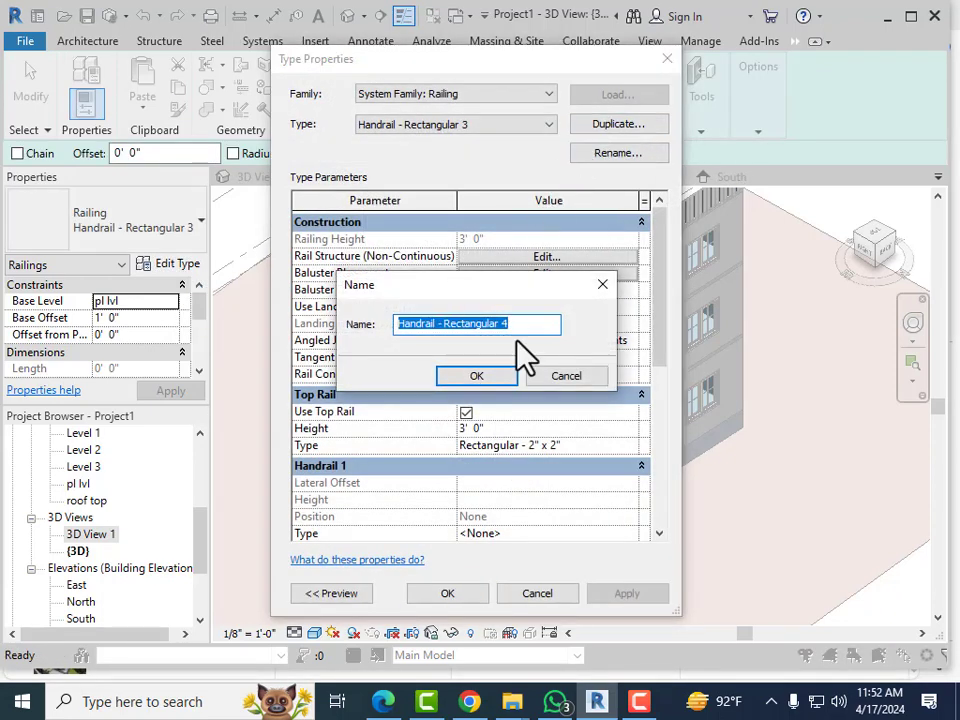
text(ga)
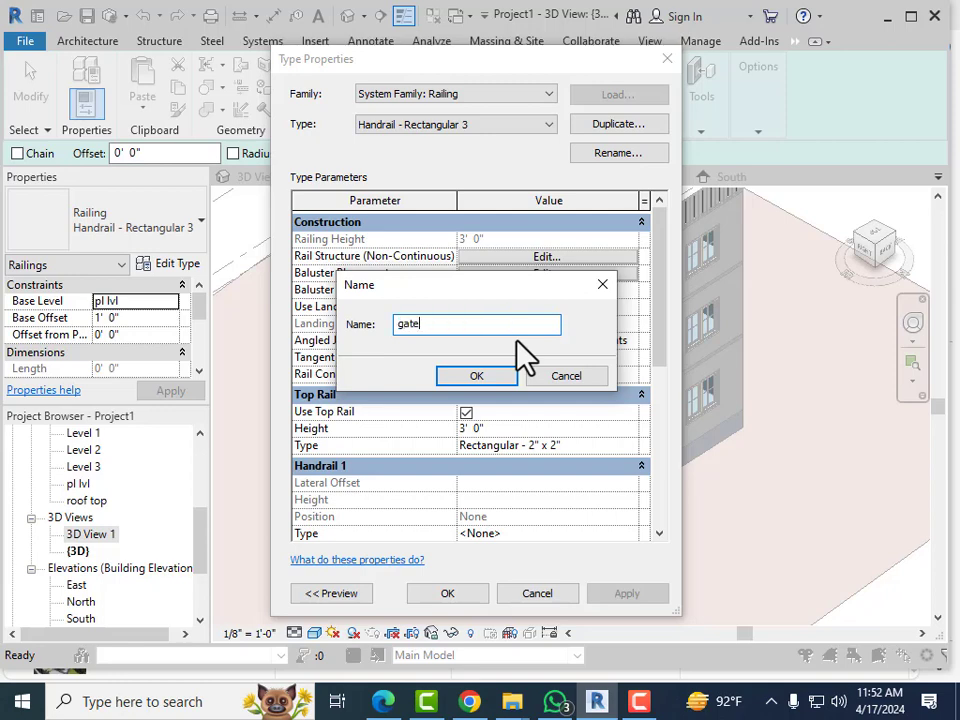
text(te)
click(482, 379)
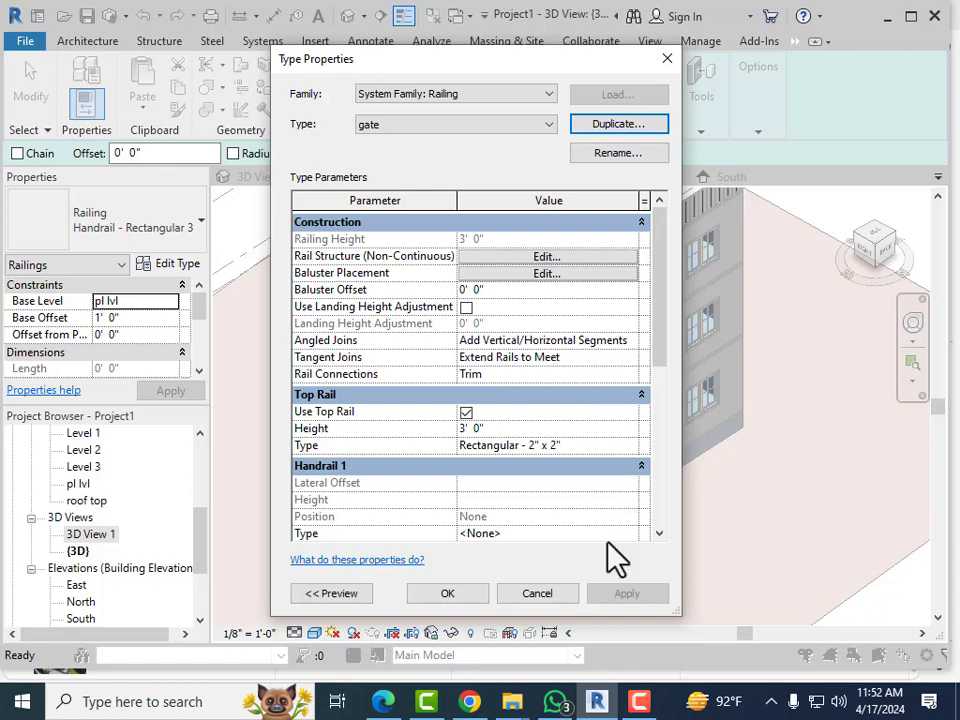
click(467, 600)
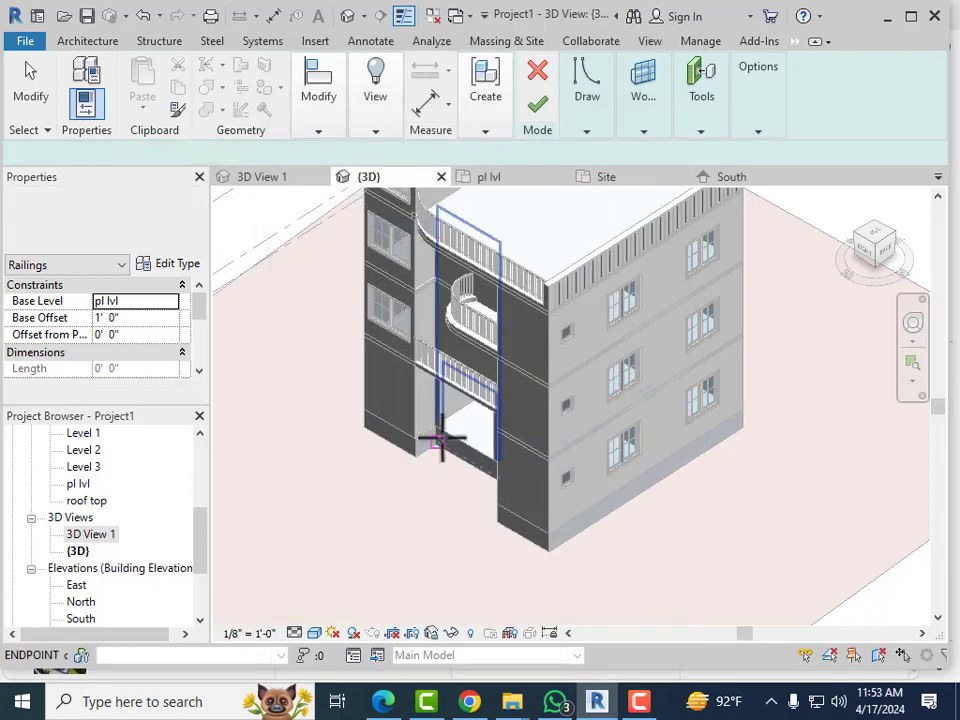
scroll(440, 440, up, 3)
scroll(440, 440, up, 4)
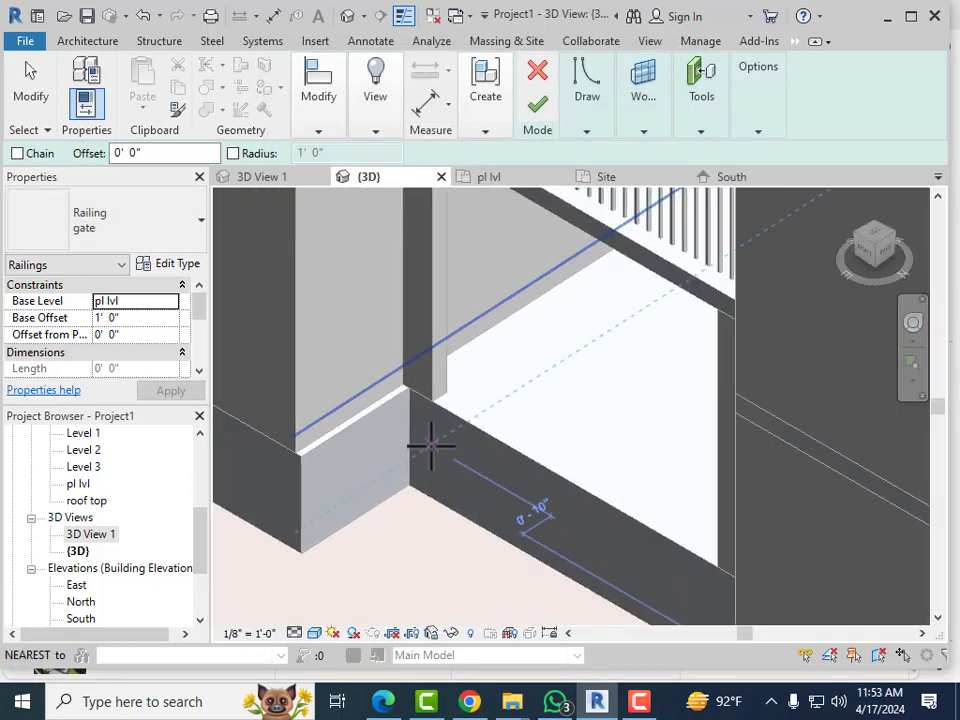
double_click(80, 486)
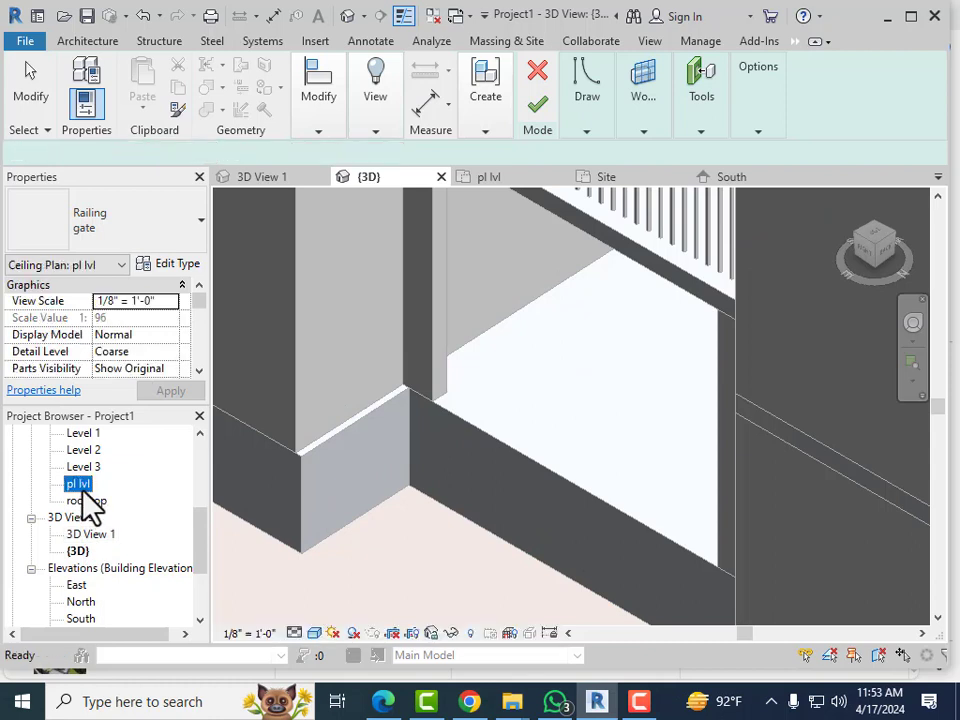
scroll(540, 505, up, 3)
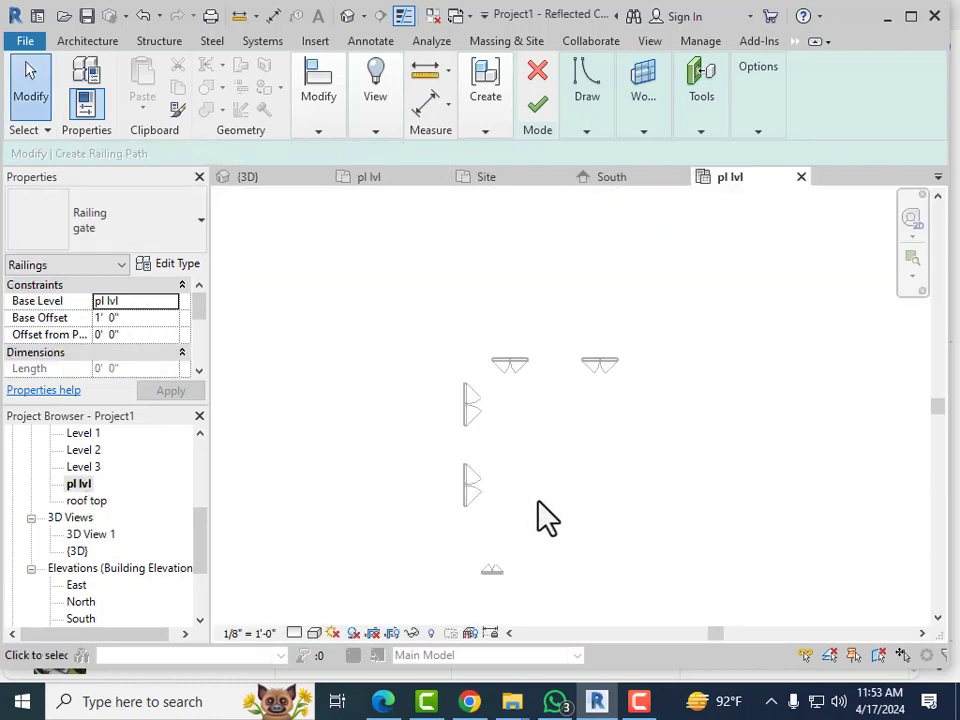
scroll(454, 441, down, 3)
Step: Open the pl lvl floor plan at the new opening in the recessed front wall, keeping the railing sketch active
scroll(100, 530, up, 3)
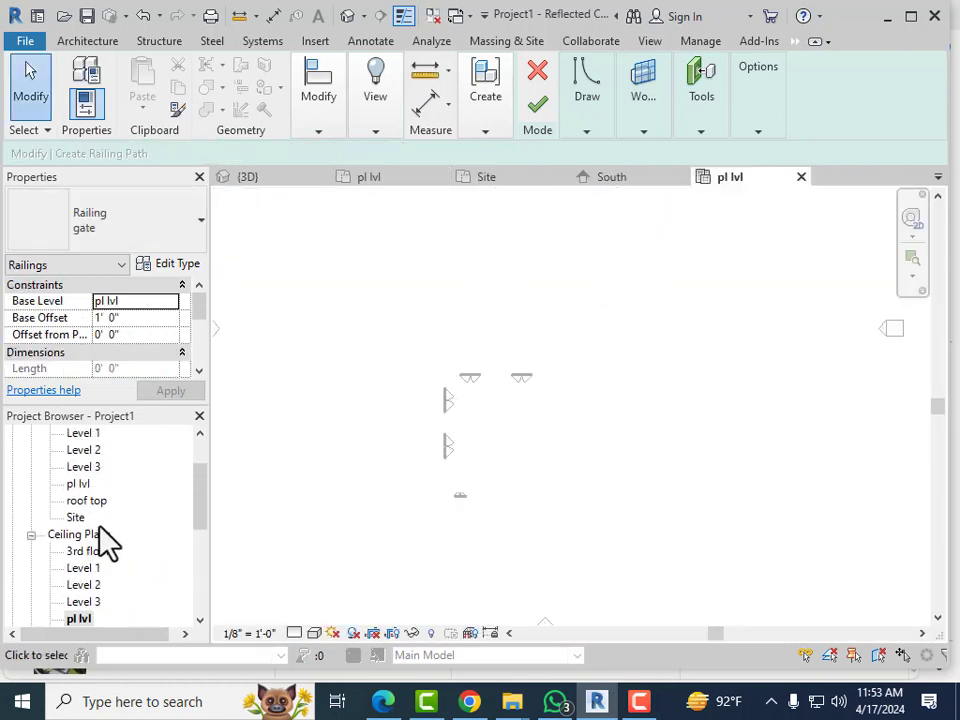
click(82, 483)
double_click(84, 480)
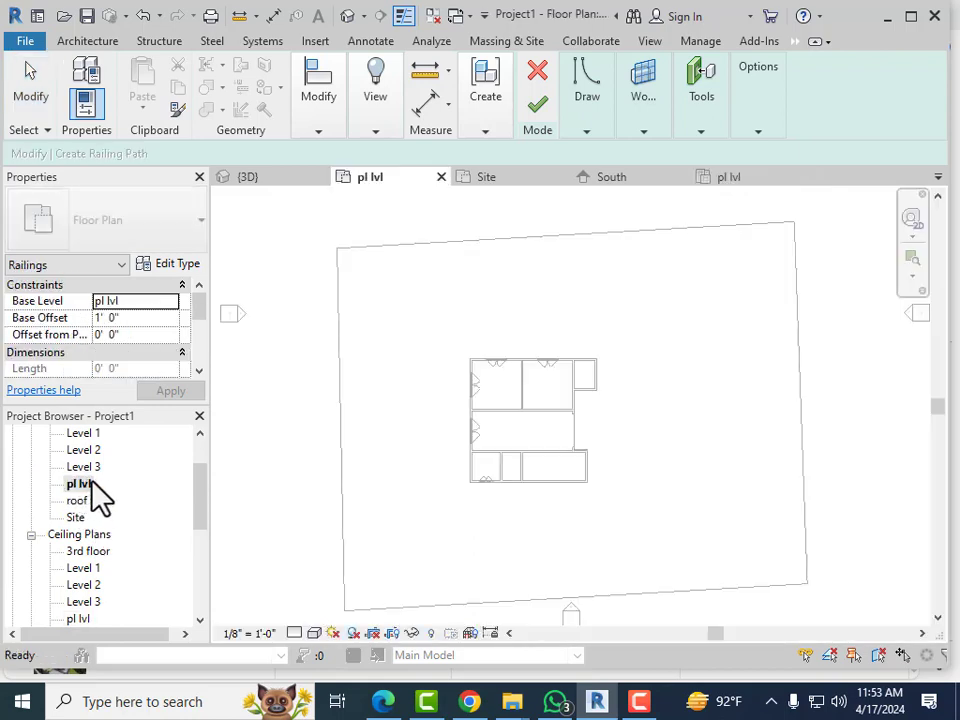
scroll(461, 422, up, 4)
scroll(343, 411, down, 2)
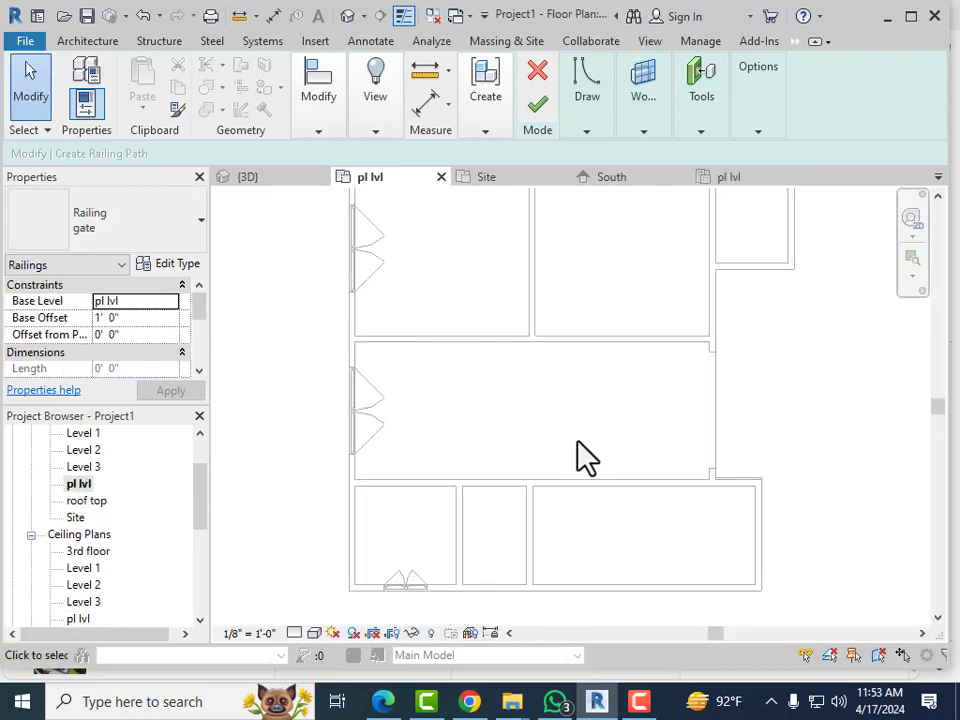
scroll(742, 386, up, 4)
scroll(335, 341, down, 2)
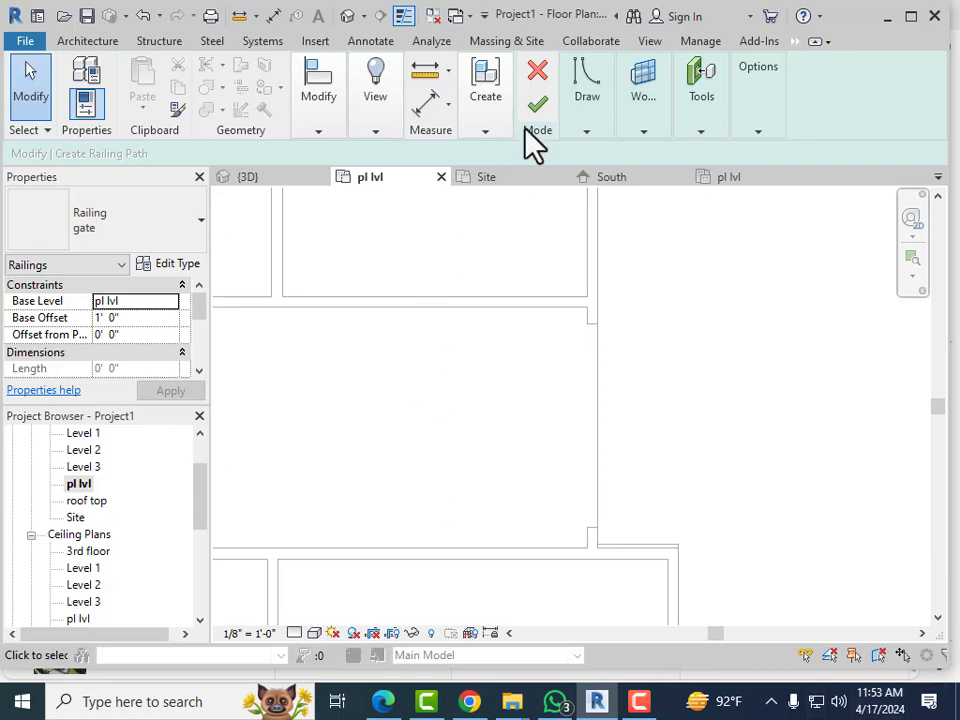
Step: Sketch the gate's path as a straight 8'-0" line across the wall opening, centred in the wall's thickness
mouse_move(596, 111)
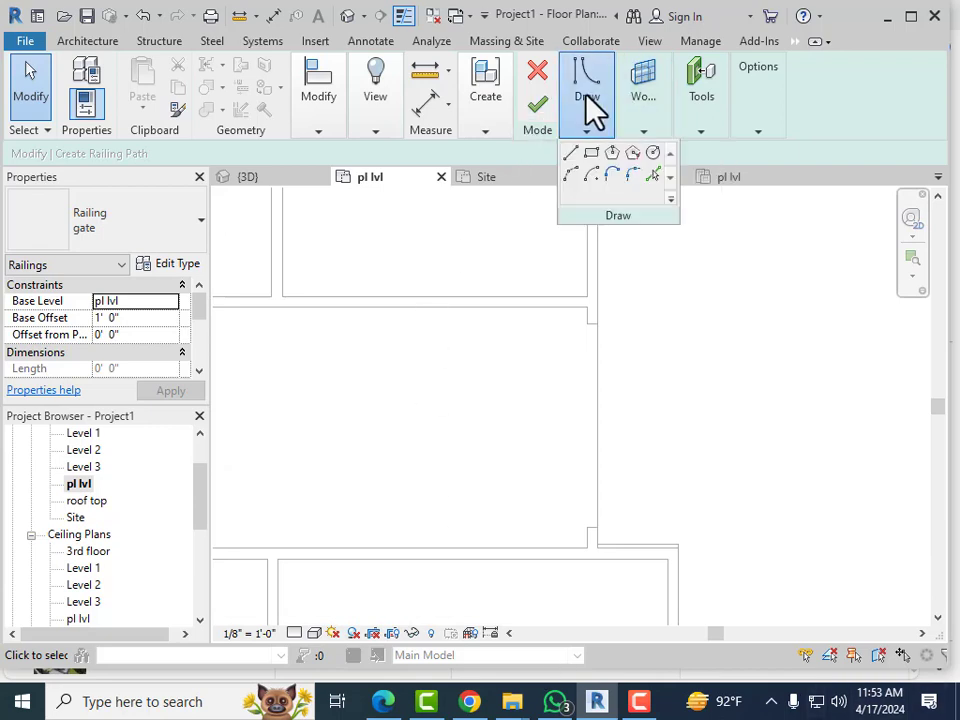
click(570, 153)
scroll(585, 338, up, 2)
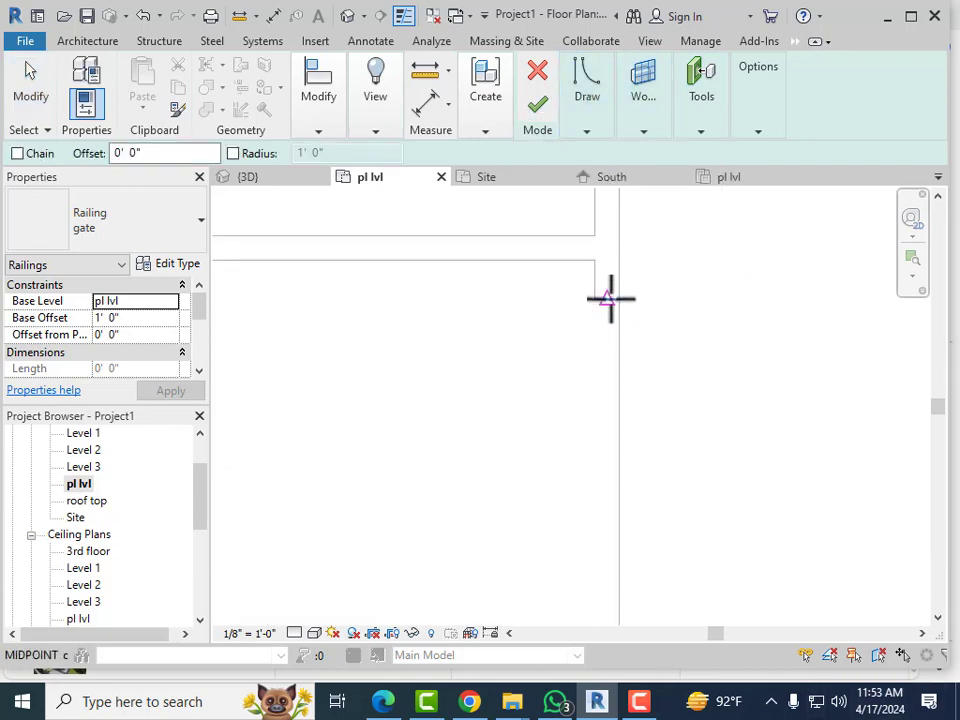
click(607, 298)
scroll(599, 300, down, 2)
scroll(590, 420, up, 2)
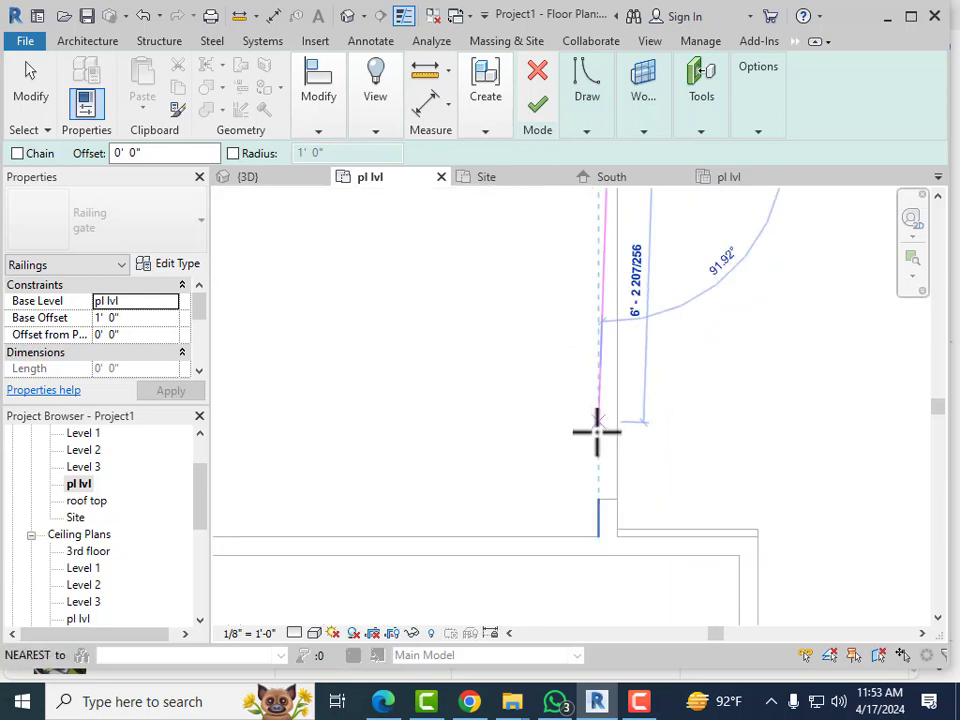
scroll(598, 440, up, 1)
click(610, 511)
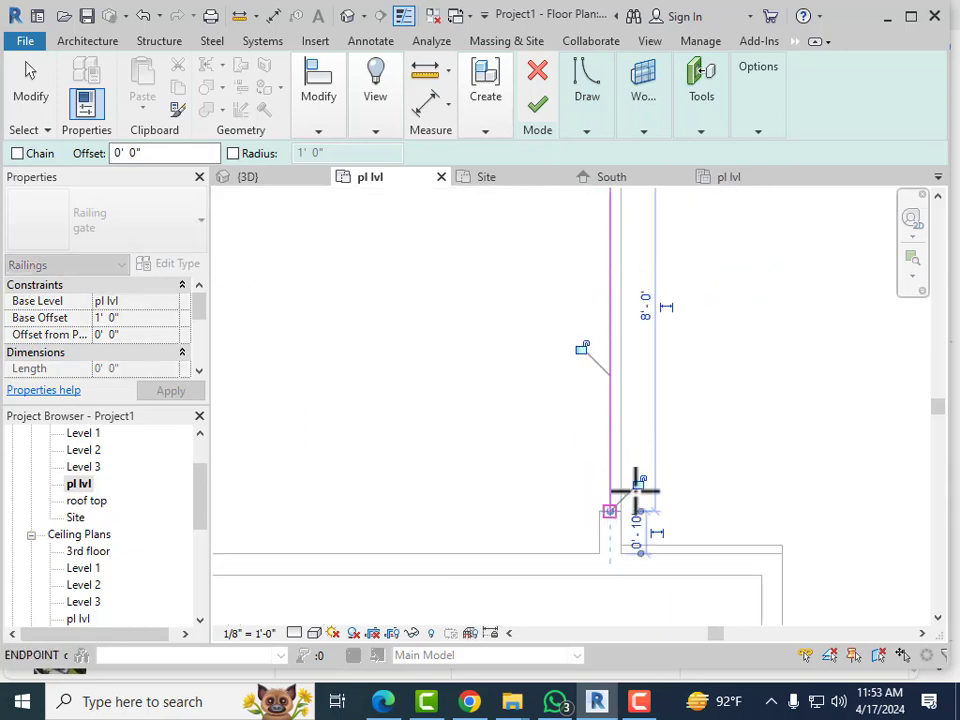
scroll(514, 392, down, 1)
key(Escape)
key(Escape)
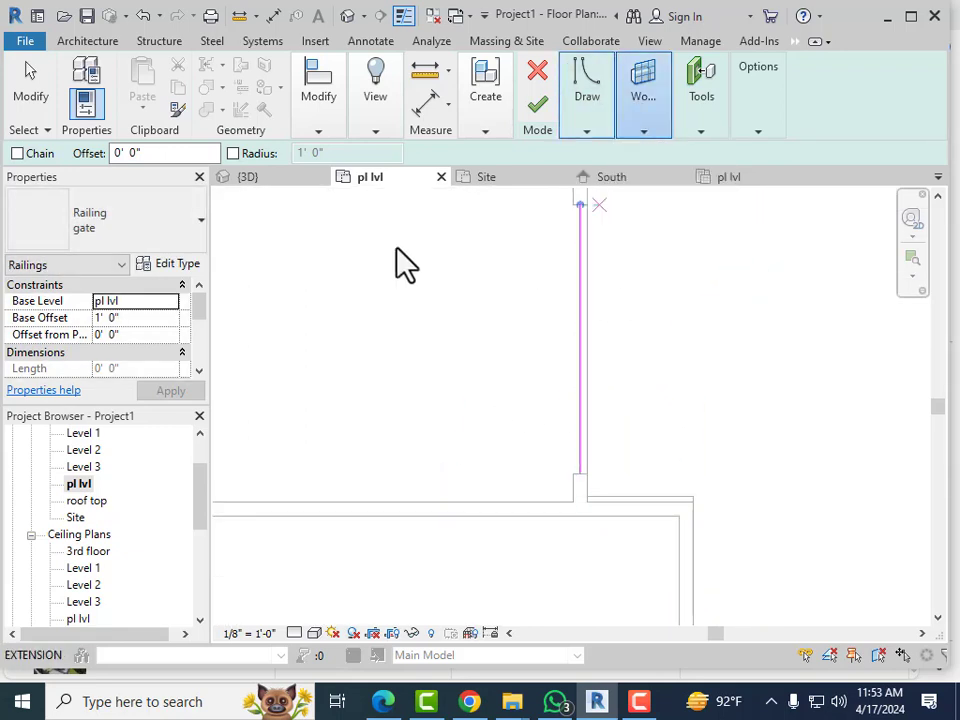
Step: Set the gate type's top rail height to 8' 0" and finish the railing sketch
click(168, 266)
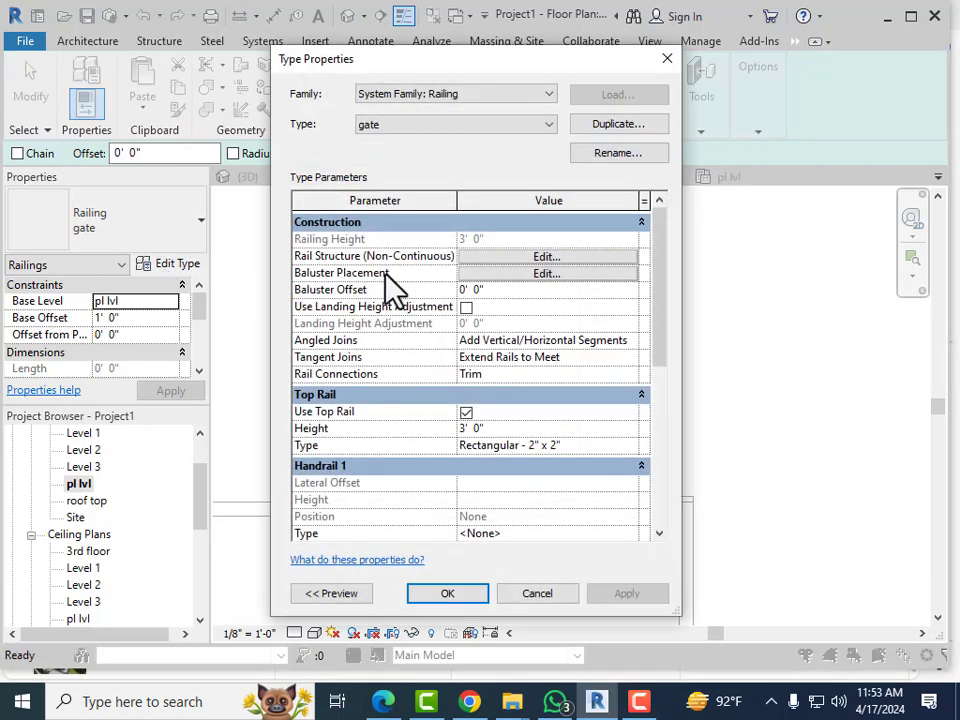
click(504, 429)
text(8)
key(Return)
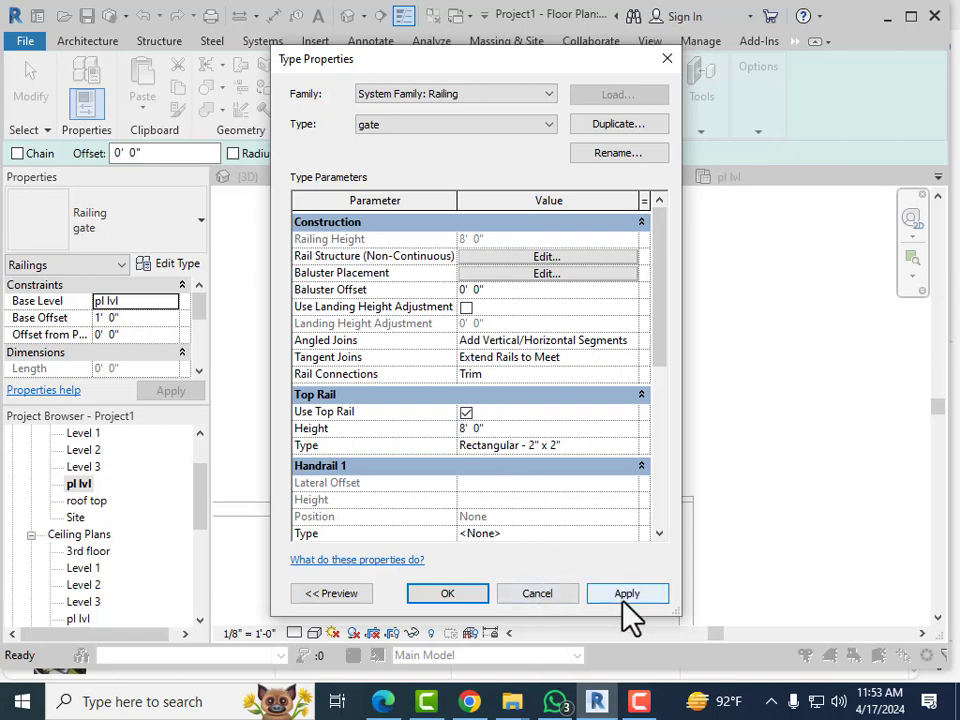
click(445, 594)
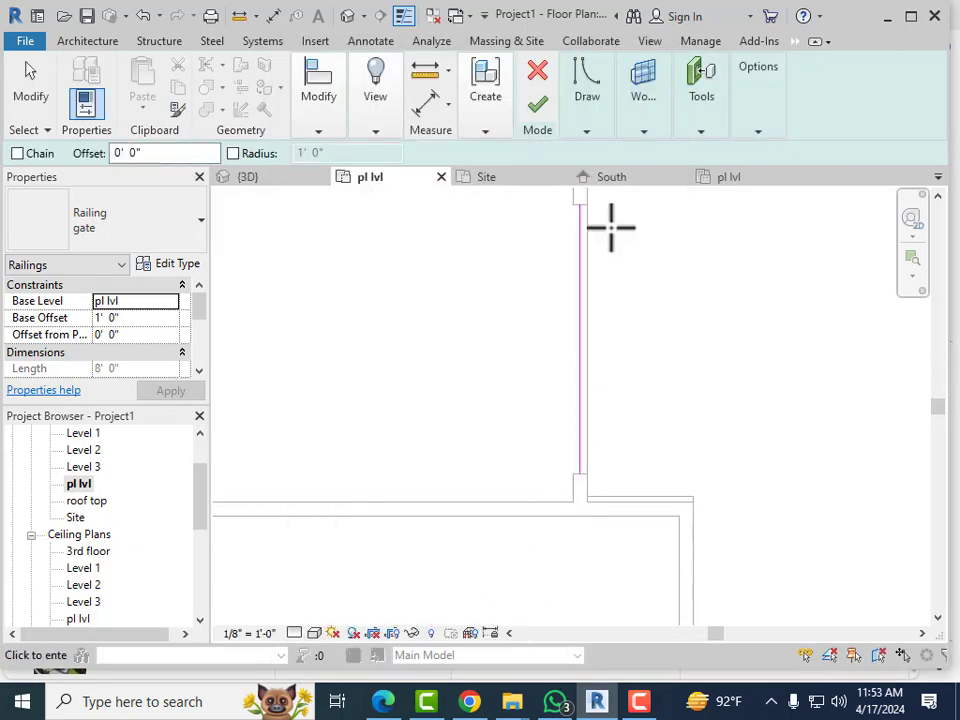
click(532, 108)
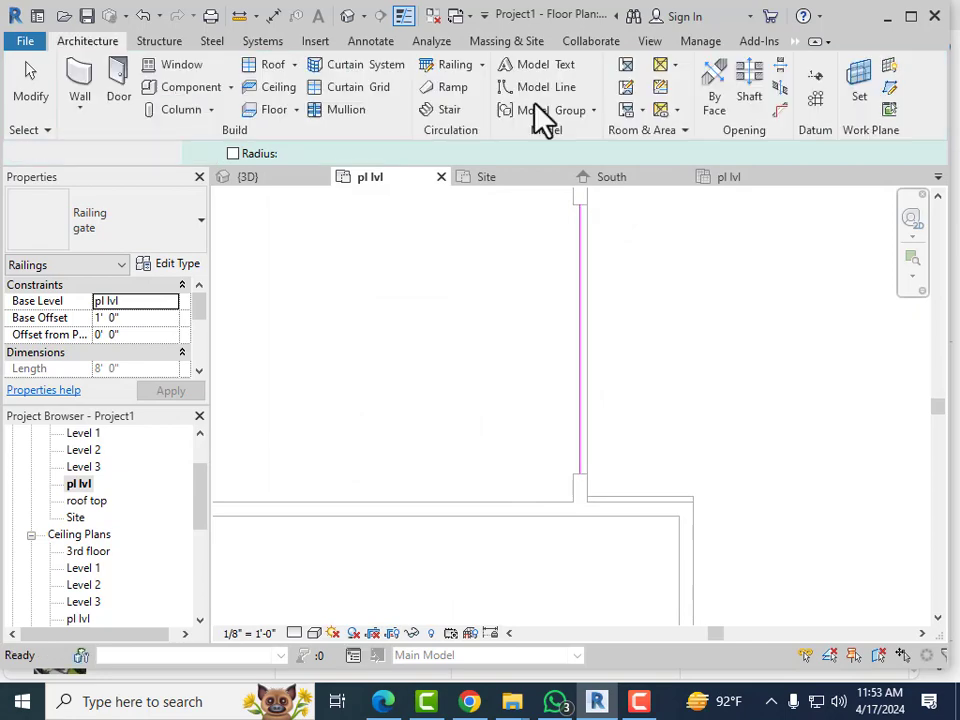
Step: Set the gate railing's base offset to 0' 0" in the default 3D view
click(347, 18)
key(Escape)
scroll(425, 535, down, 5)
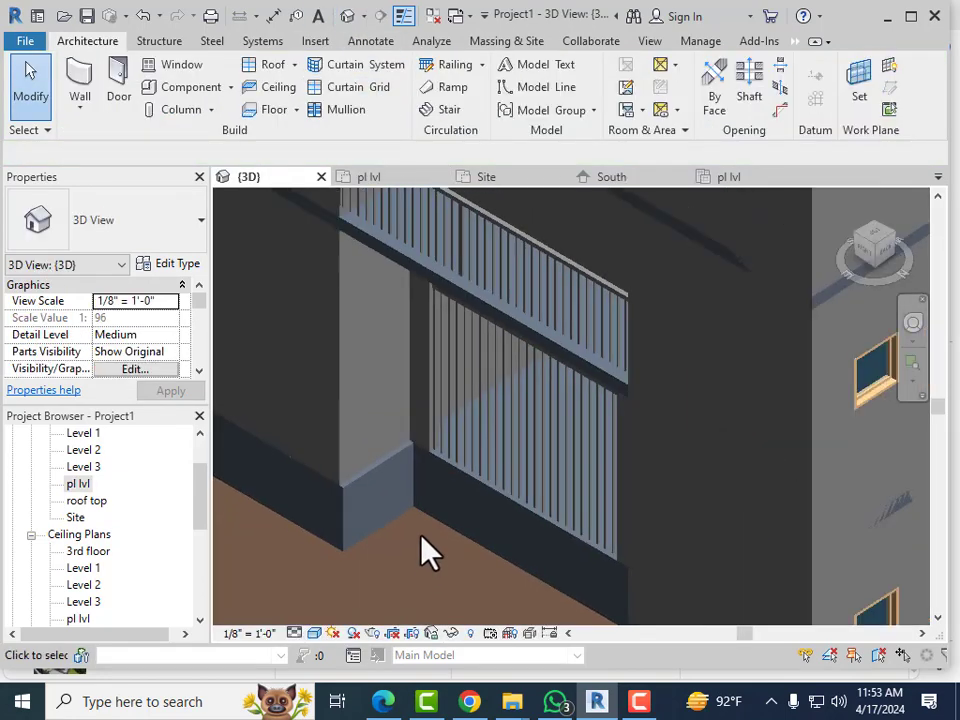
scroll(470, 540, up, 4)
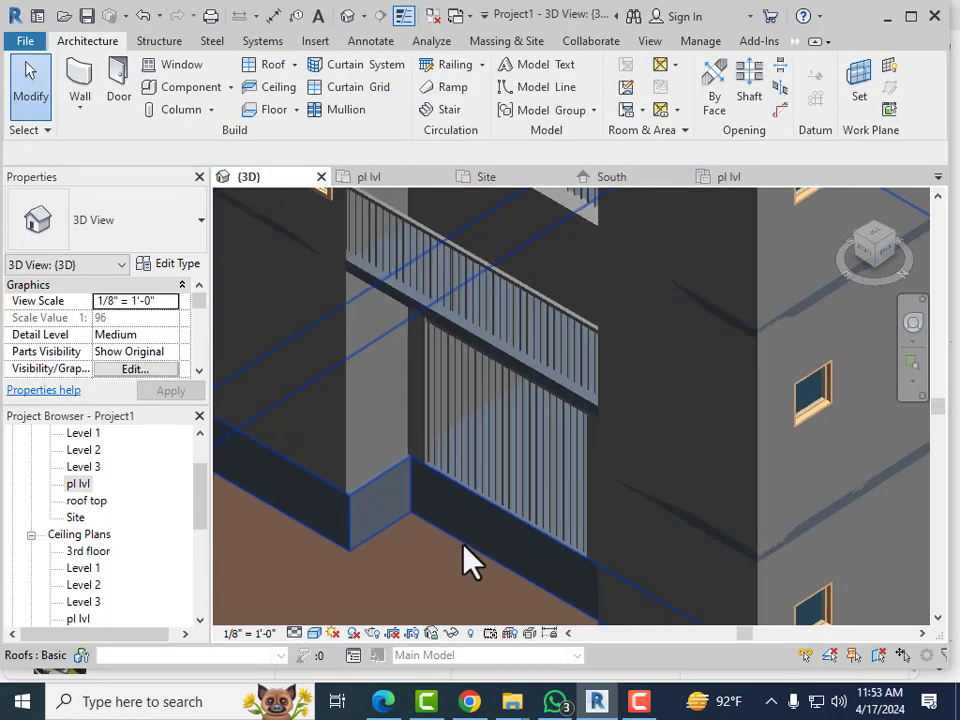
scroll(520, 540, up, 2)
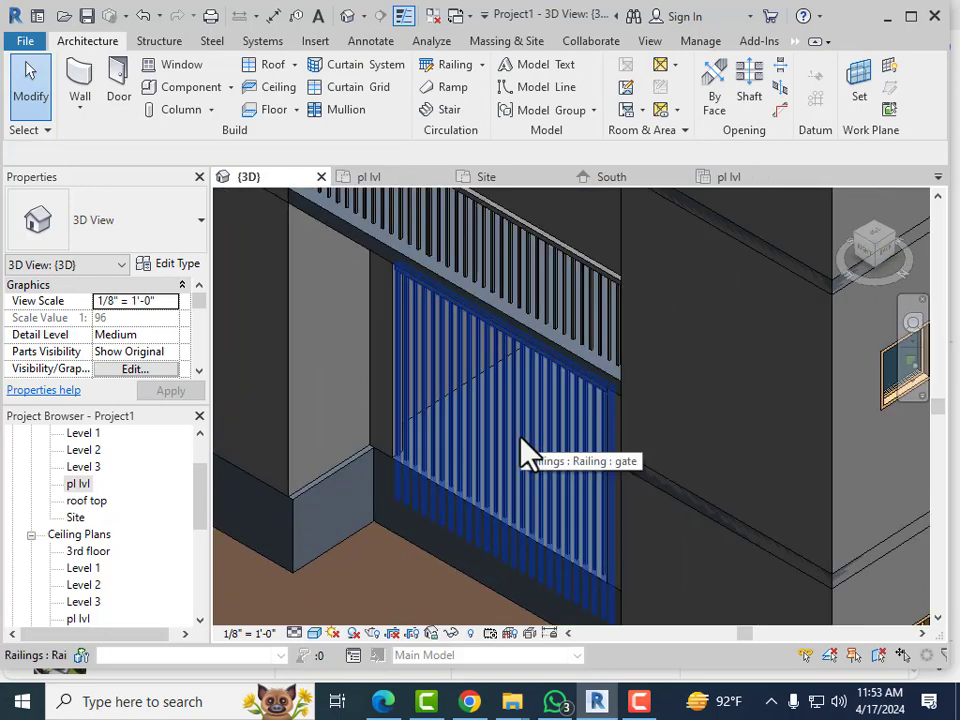
click(508, 465)
scroll(397, 400, down, 1)
scroll(397, 400, down, 3)
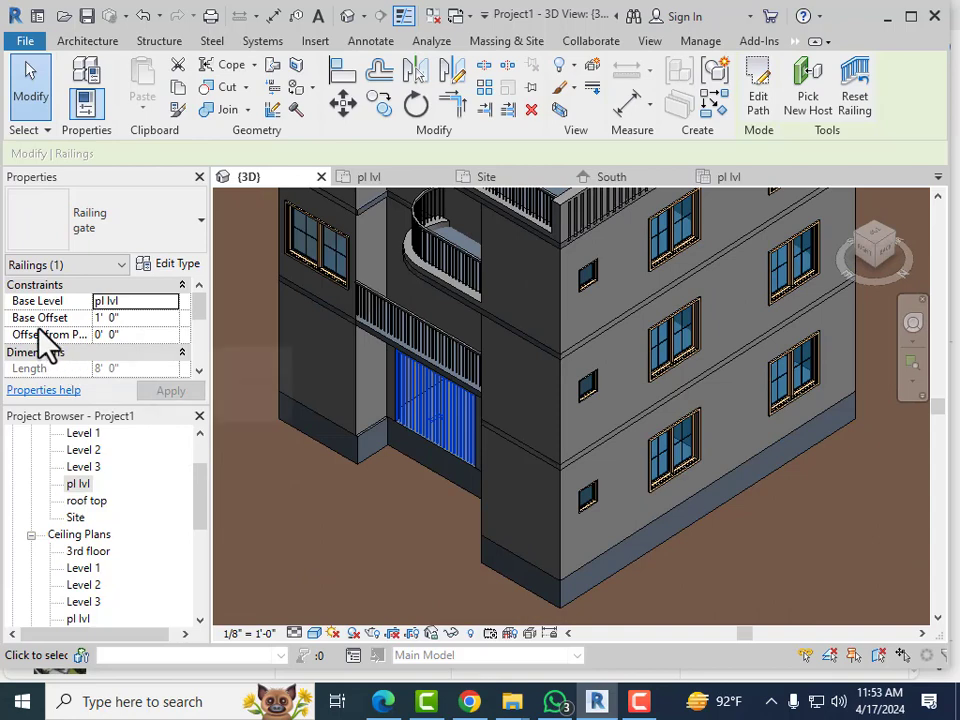
click(140, 319)
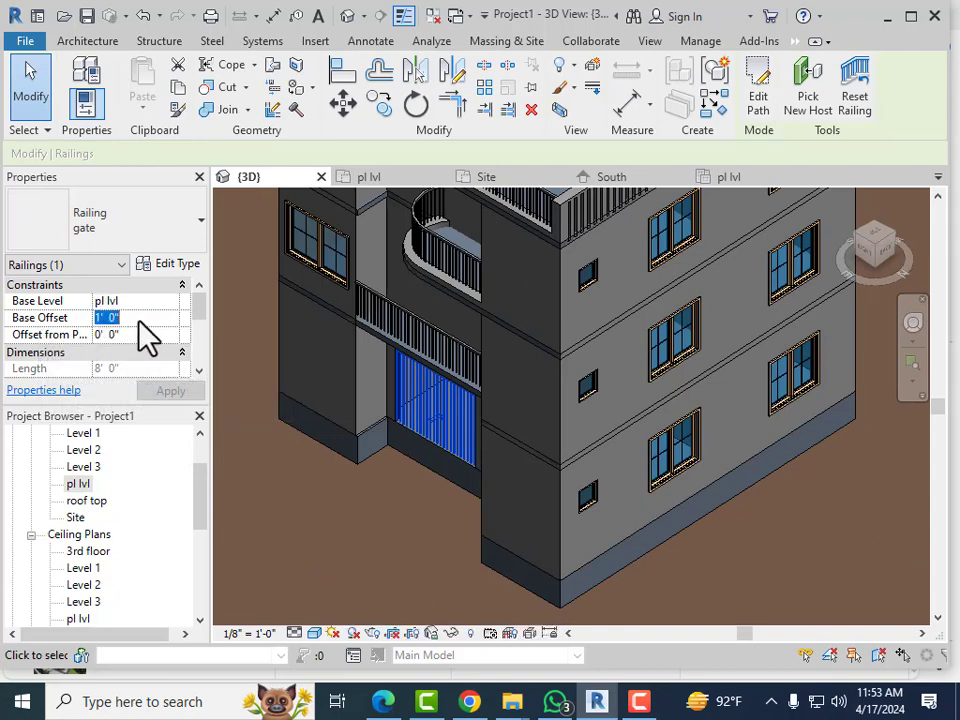
text(0)
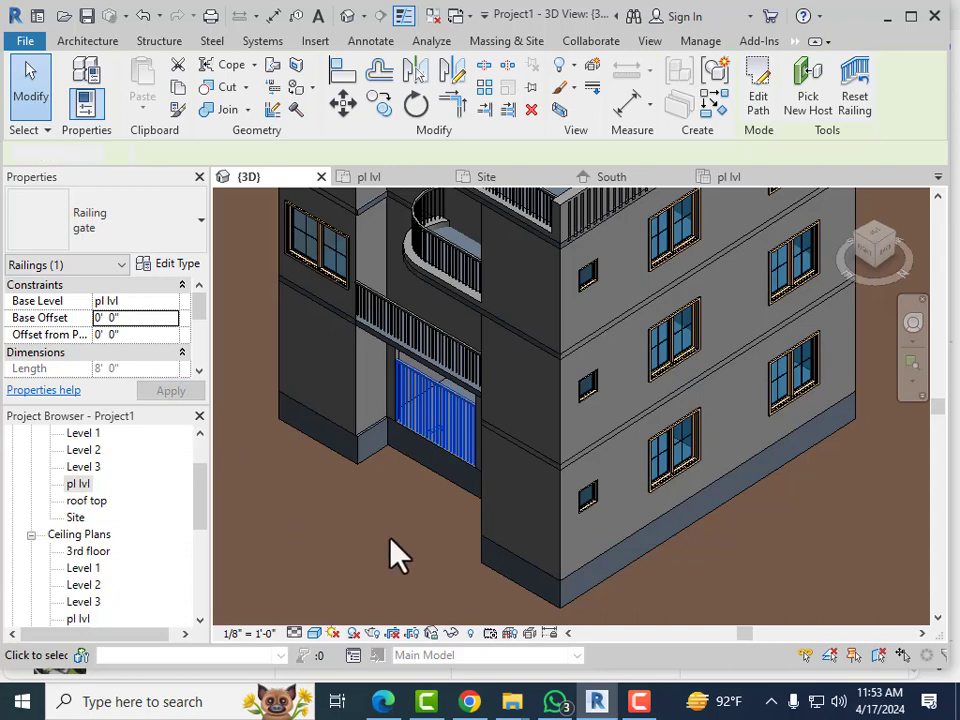
key(Escape)
Step: Examine the gate railing's instance properties, from its constraints through to phasing, for a way to adjust its height
scroll(400, 555, up, 5)
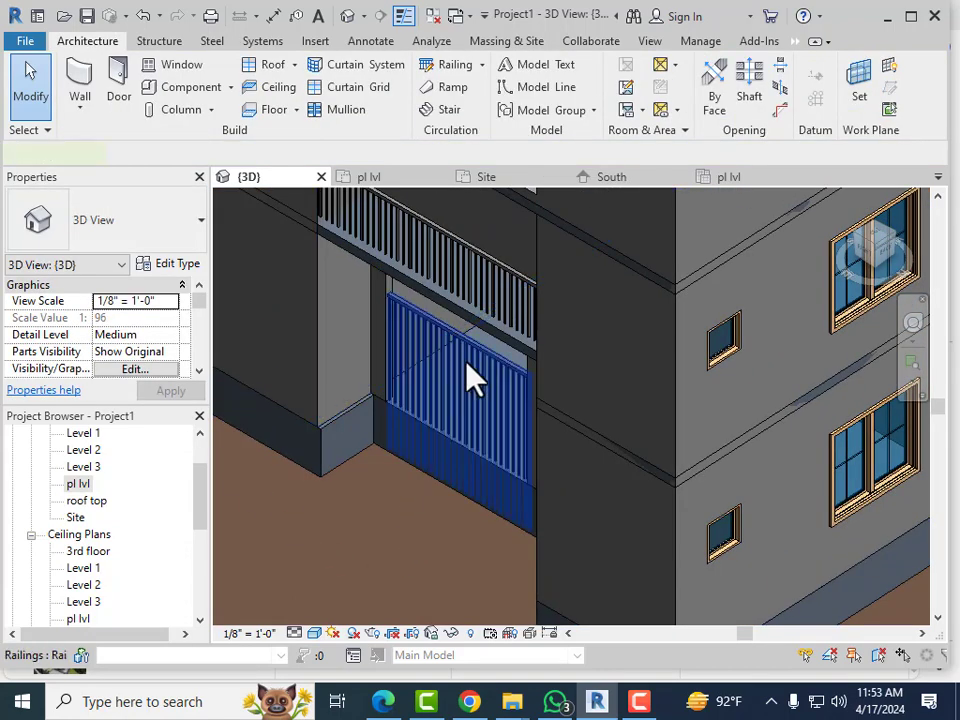
click(475, 380)
scroll(148, 383, down, 1)
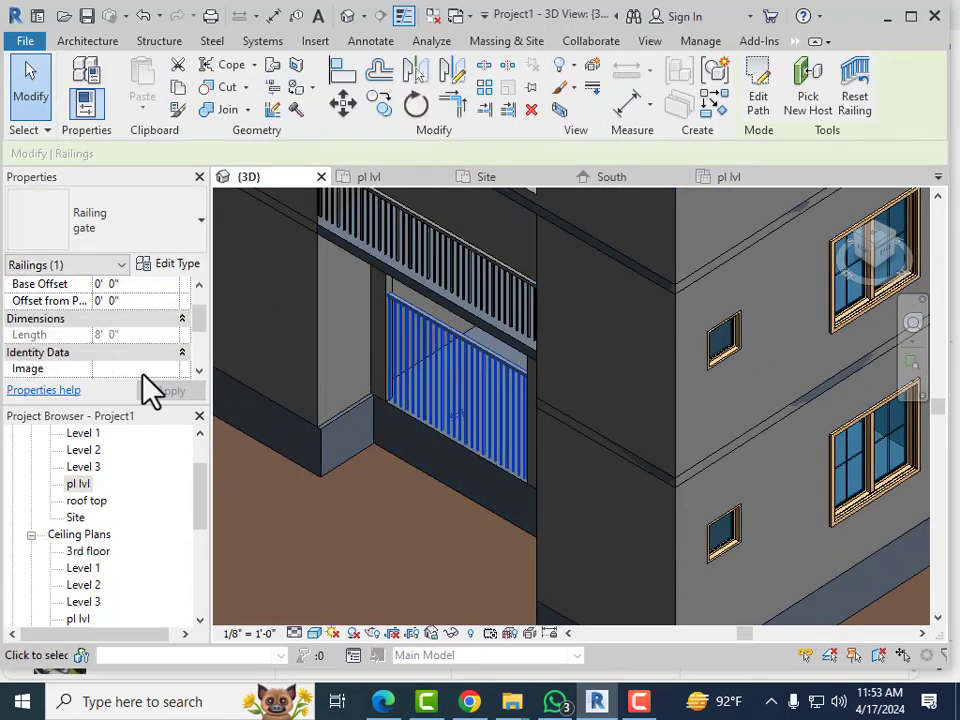
scroll(154, 376, down, 2)
scroll(154, 376, up, 1)
scroll(154, 376, down, 1)
scroll(155, 375, up, 1)
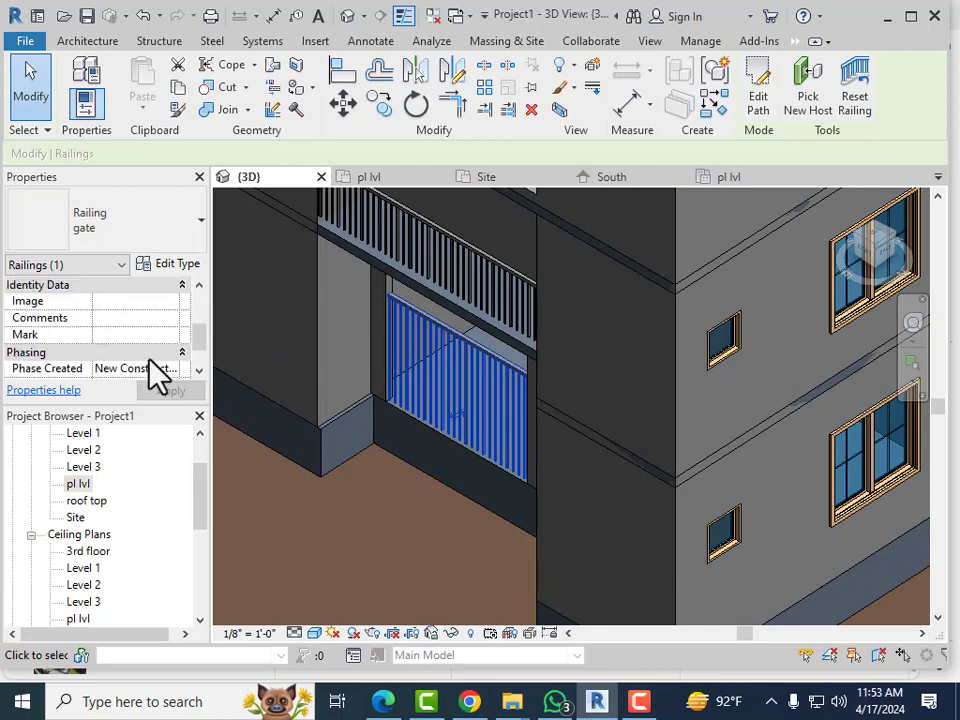
scroll(147, 358, up, 2)
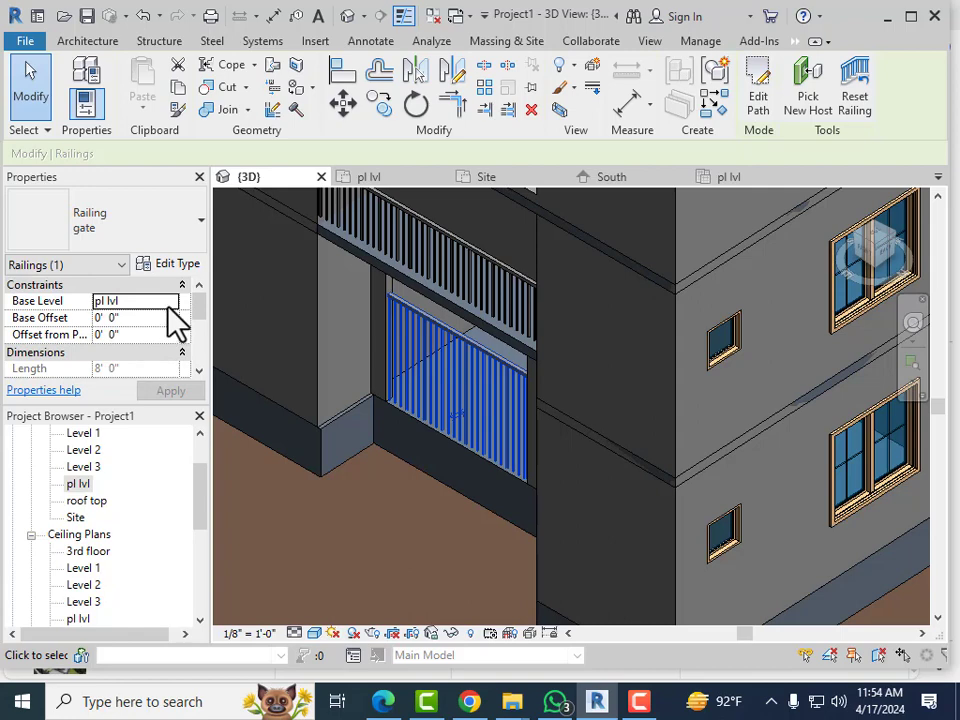
key(Escape)
shift+middle_drag(402, 383, 465, 360)
click(465, 358)
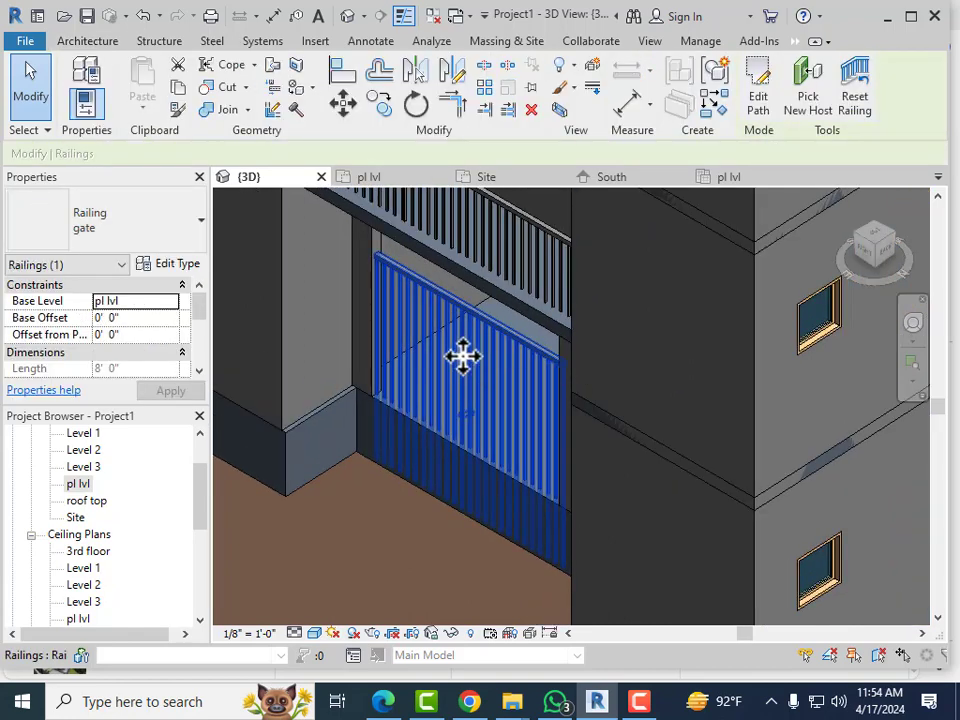
scroll(150, 362, down, 3)
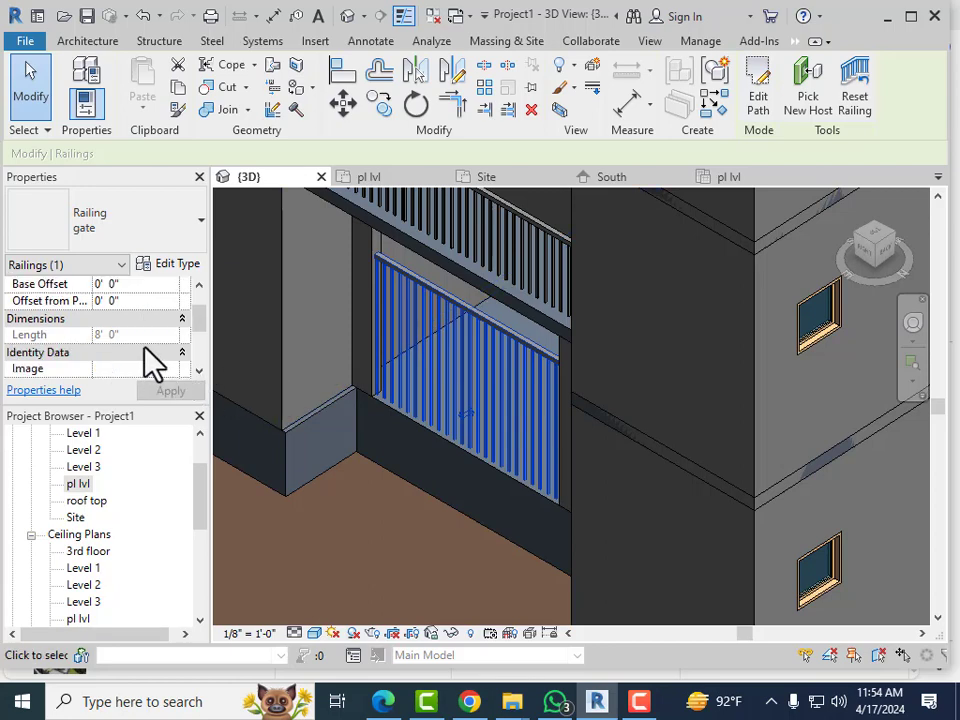
scroll(150, 362, up, 1)
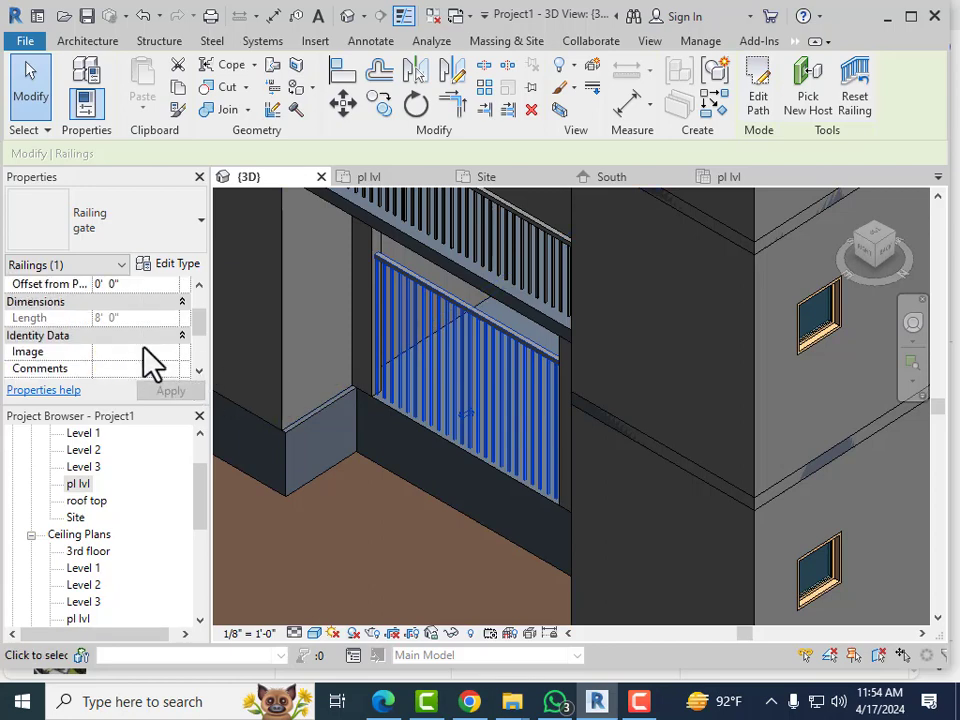
scroll(150, 362, down, 2)
scroll(150, 365, down, 1)
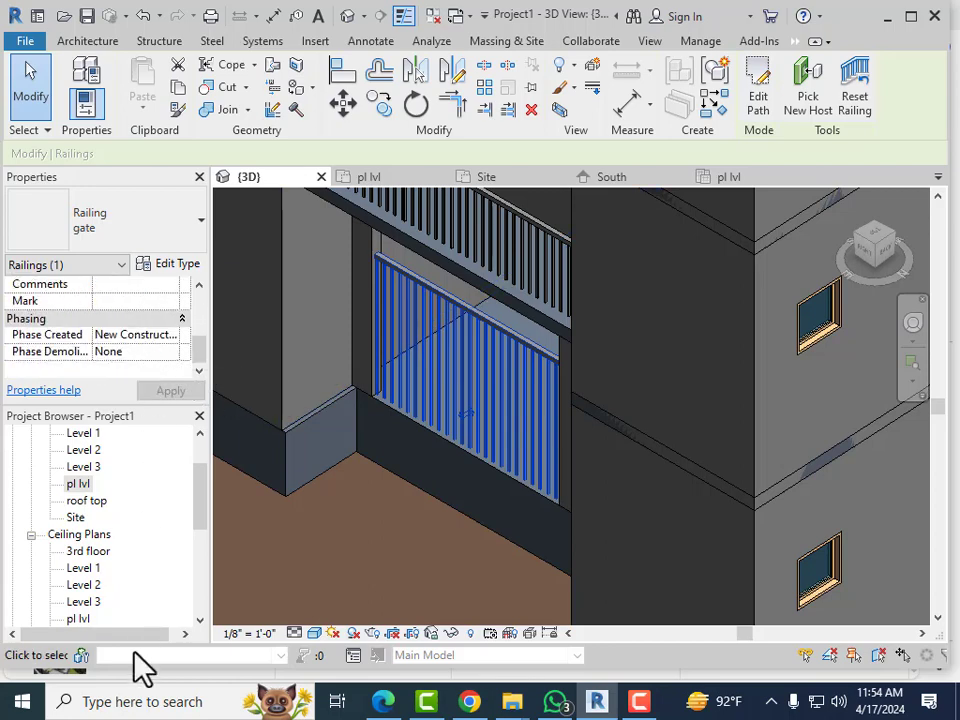
scroll(122, 326, up, 5)
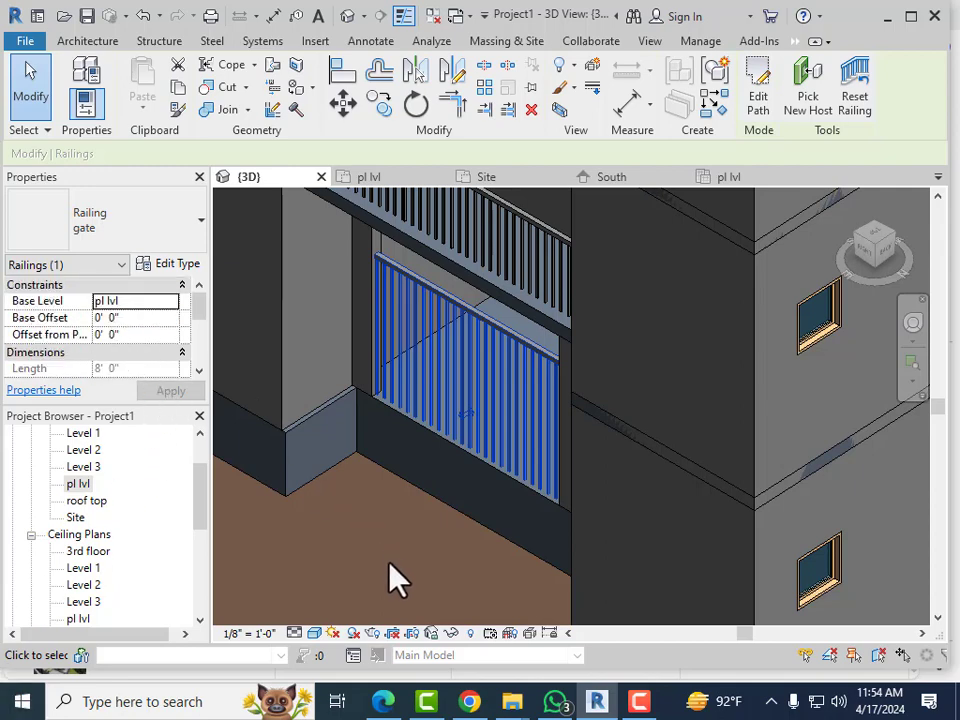
Step: Try to nudge the selected gate railing into a better position in the opening
key(Up)
key(Up)
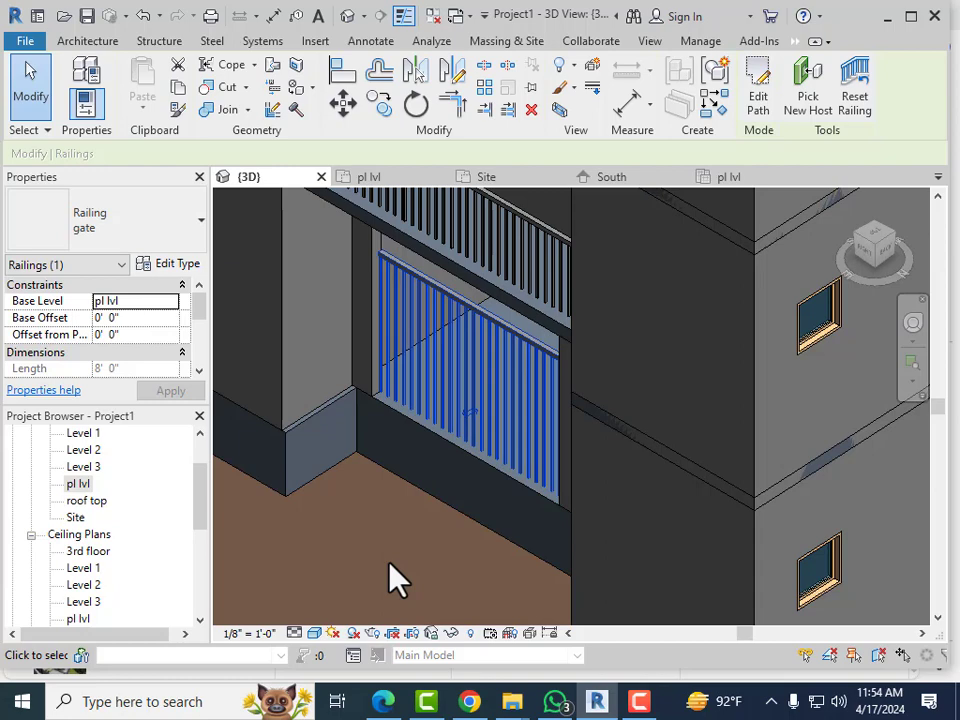
key(Escape)
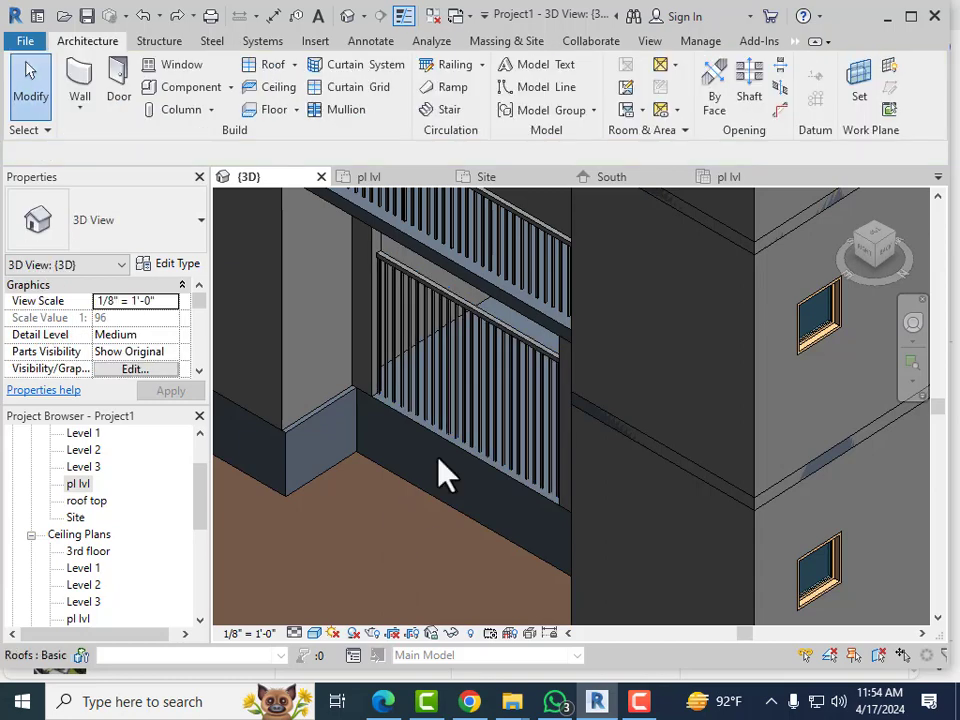
Step: Inspect the gate railing's height against the wall opening in a straight view of the building's right side
click(500, 400)
scroll(410, 530, down, 2)
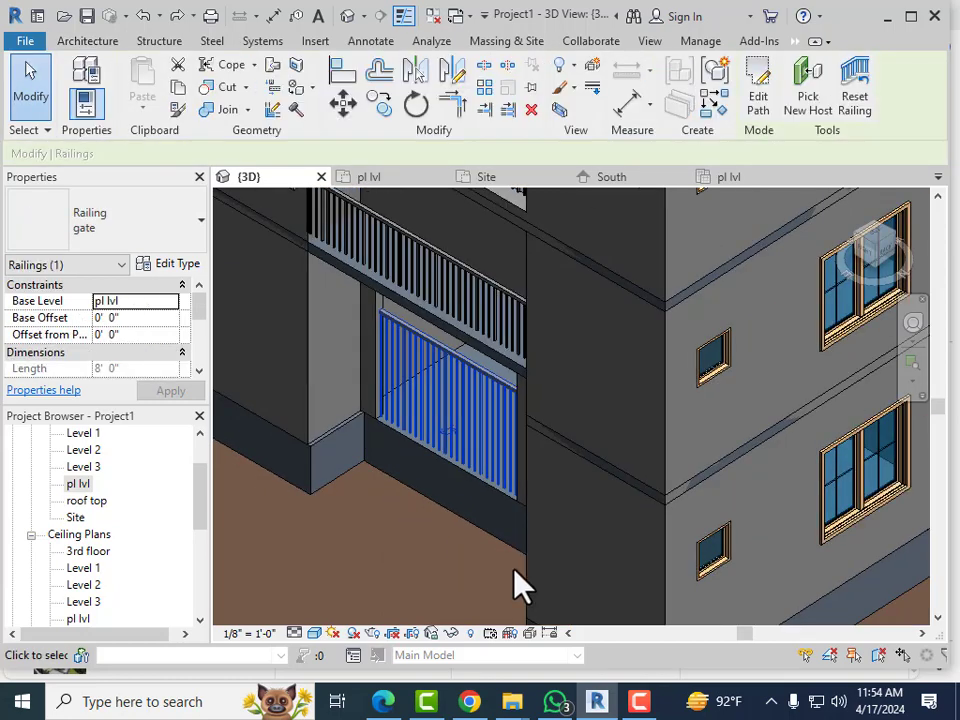
click(869, 262)
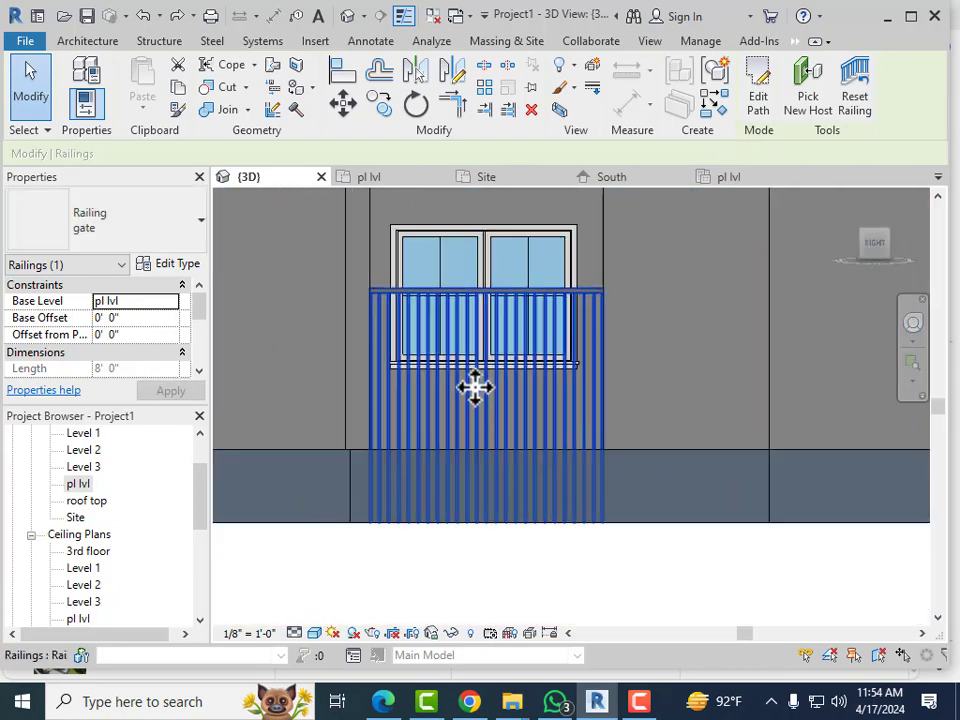
scroll(514, 566, down, 2)
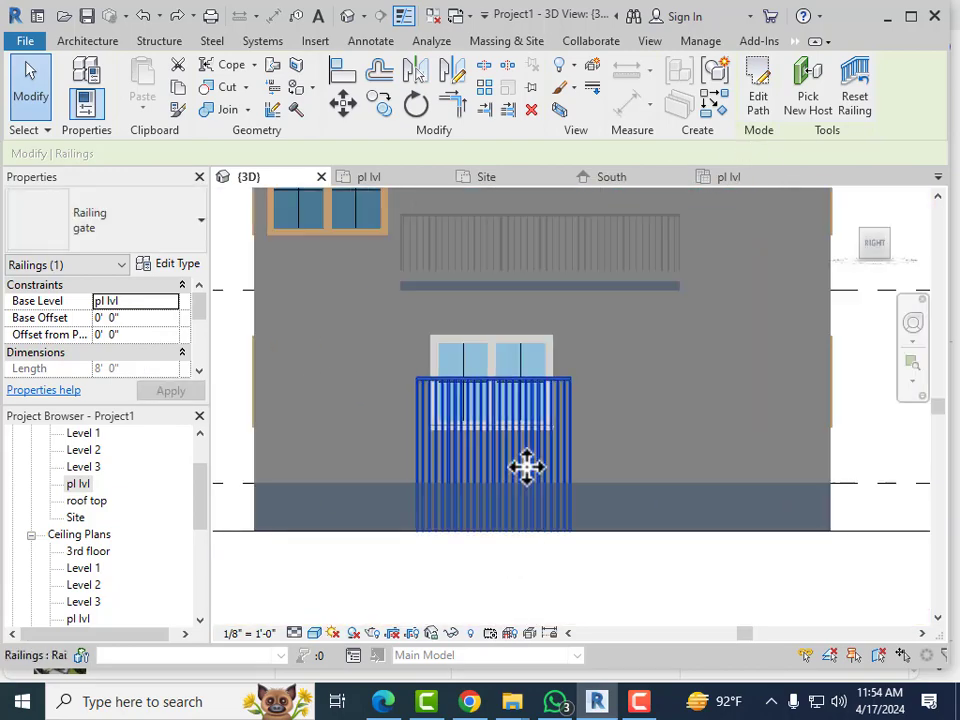
scroll(505, 375, up, 2)
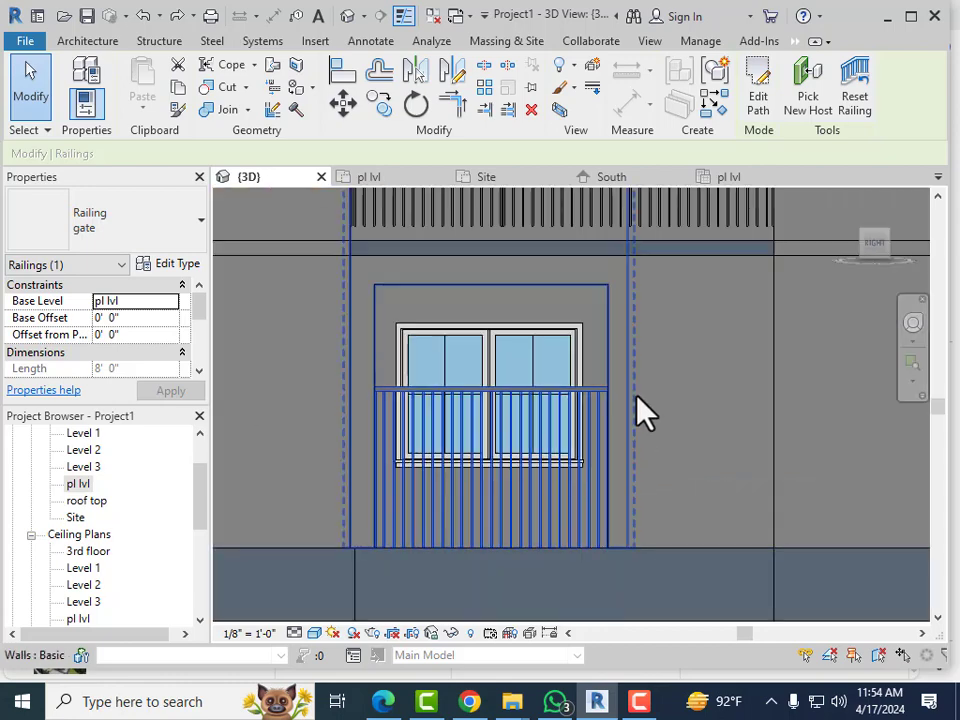
key(Escape)
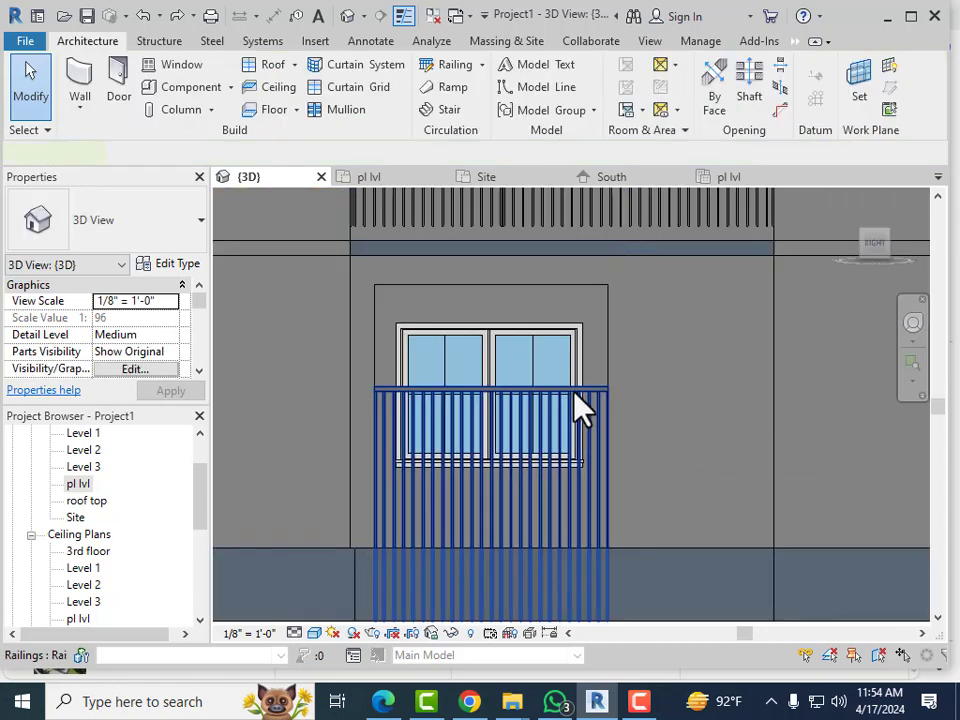
click(576, 408)
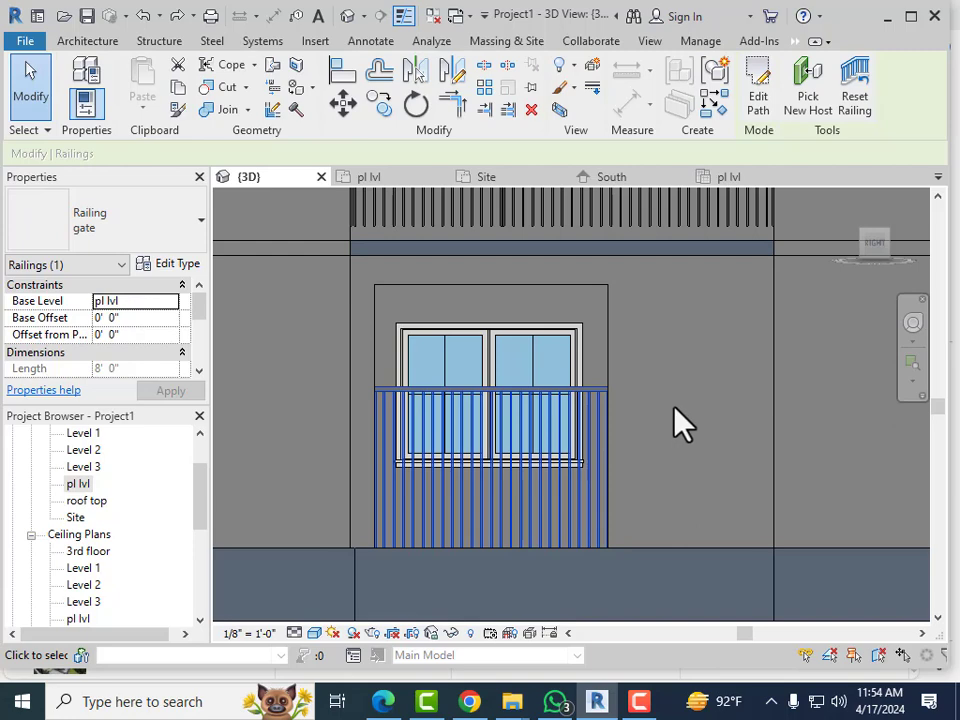
click(172, 302)
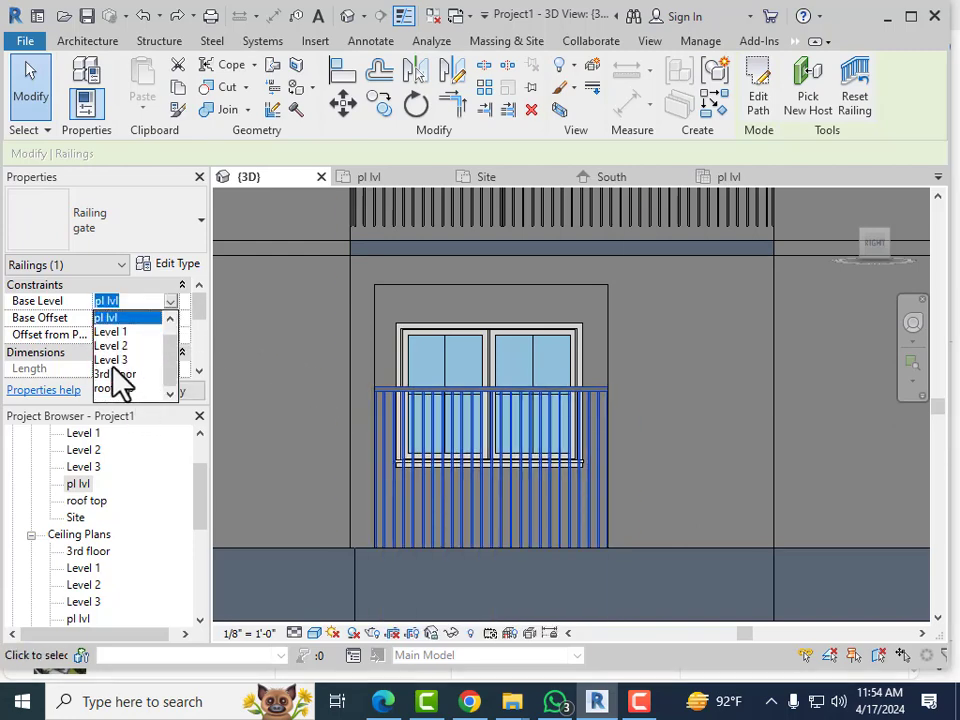
click(142, 358)
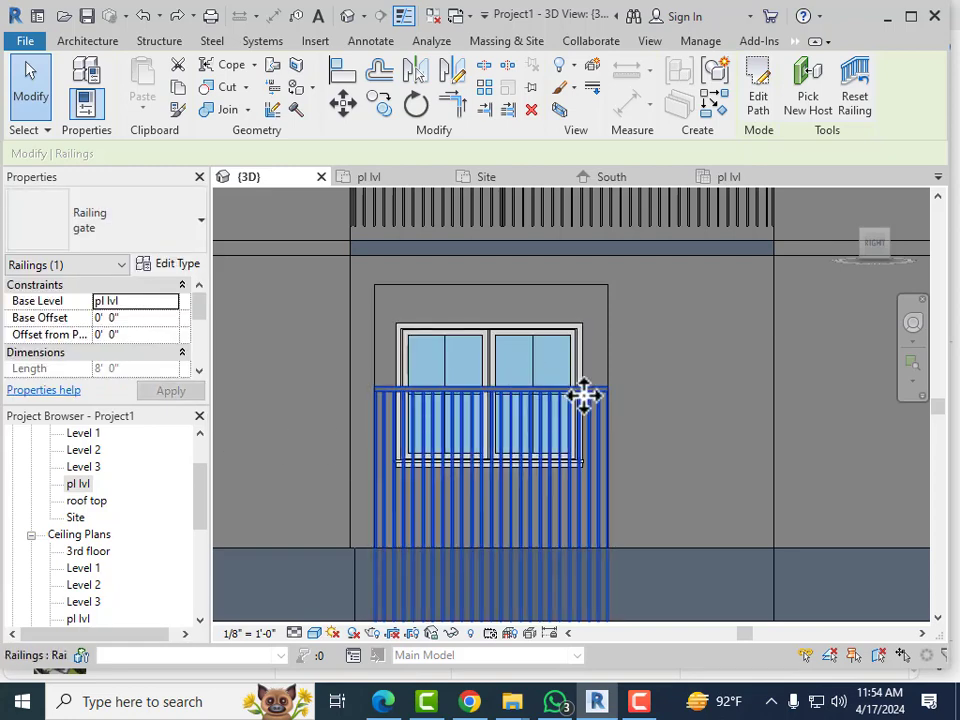
click(659, 408)
key(a)
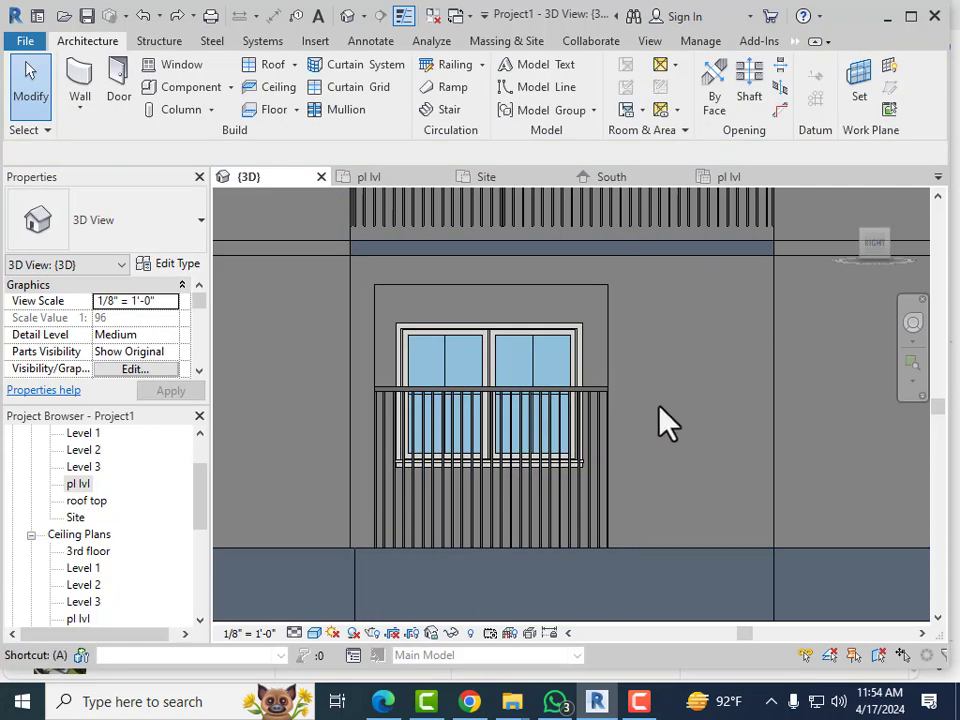
key(l)
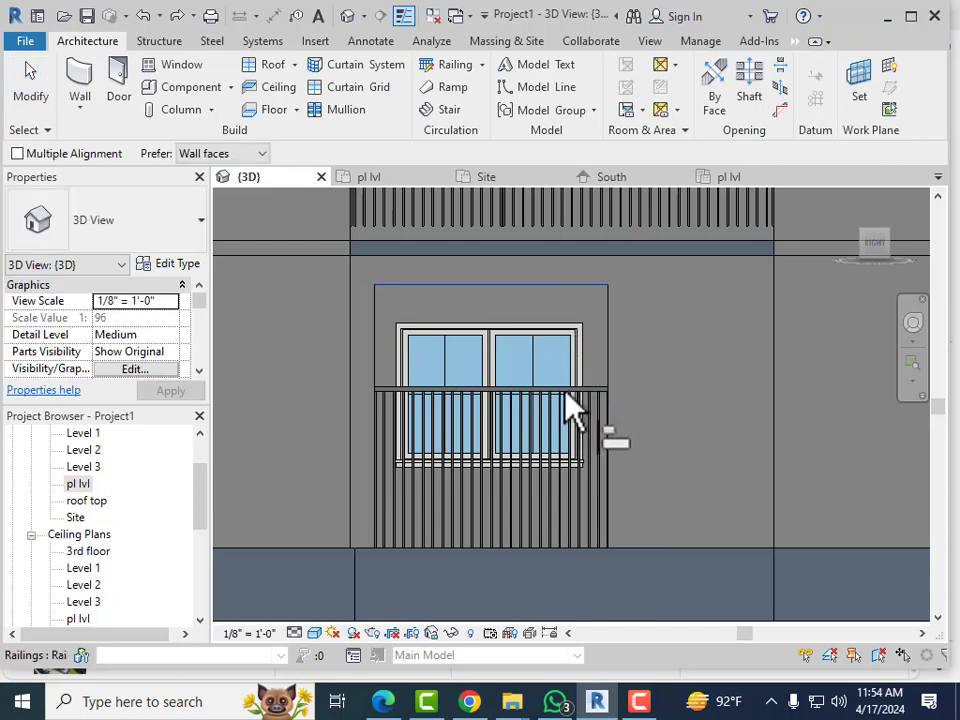
key(Escape)
Step: Review the gate railing's instance properties and set its base level to Level 1
scroll(574, 392, up, 2)
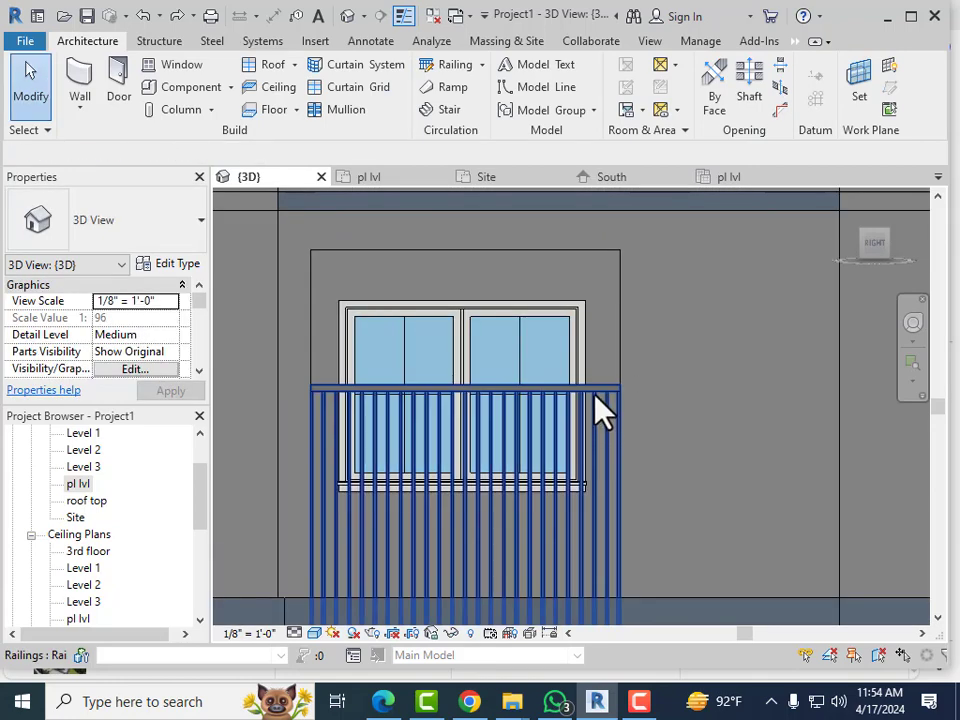
click(601, 410)
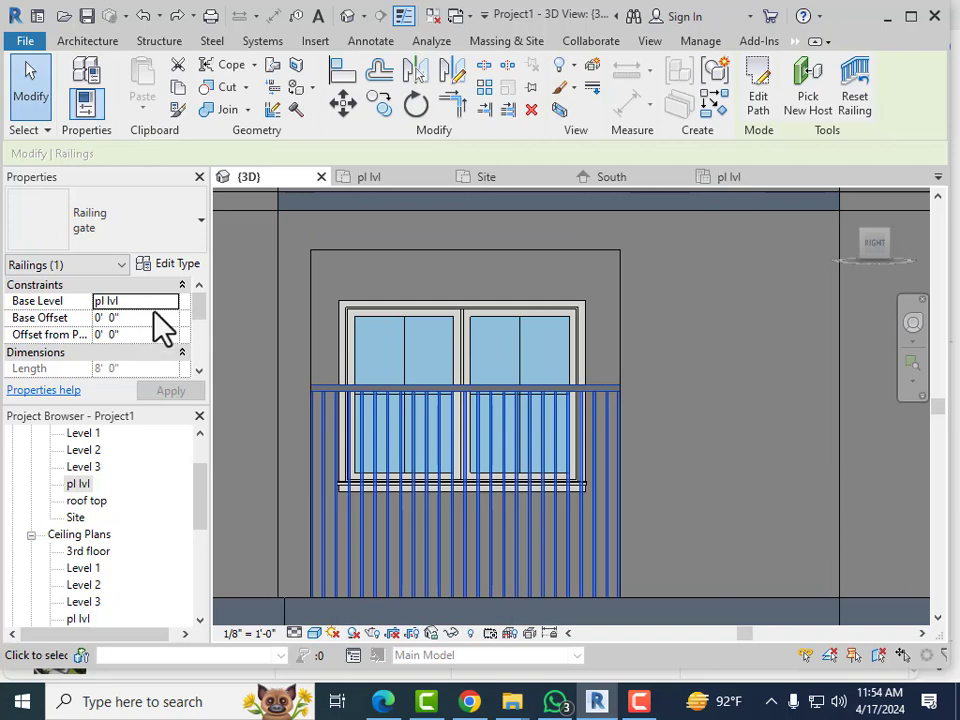
scroll(192, 364, down, 1)
scroll(190, 374, down, 2)
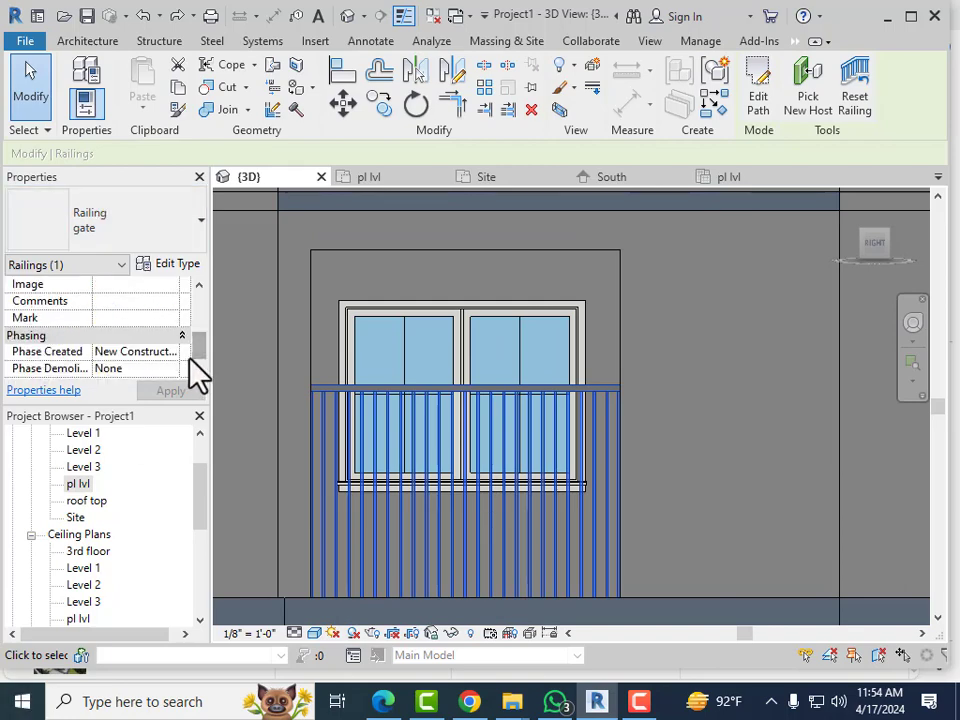
scroll(171, 364, down, 1)
scroll(165, 360, up, 2)
scroll(170, 362, up, 2)
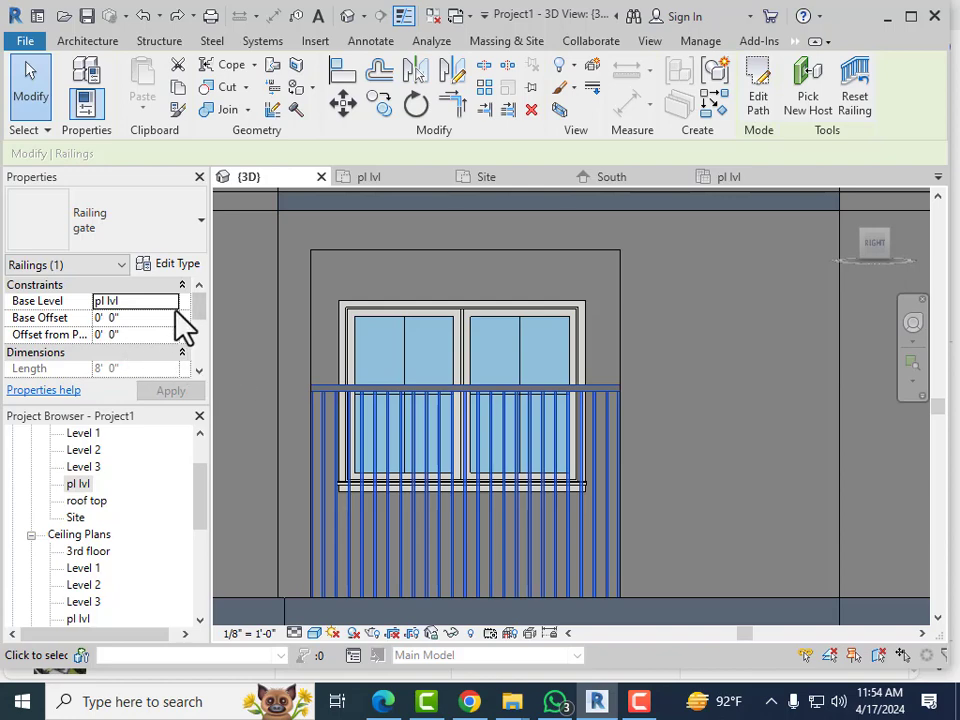
click(174, 306)
click(172, 304)
click(112, 347)
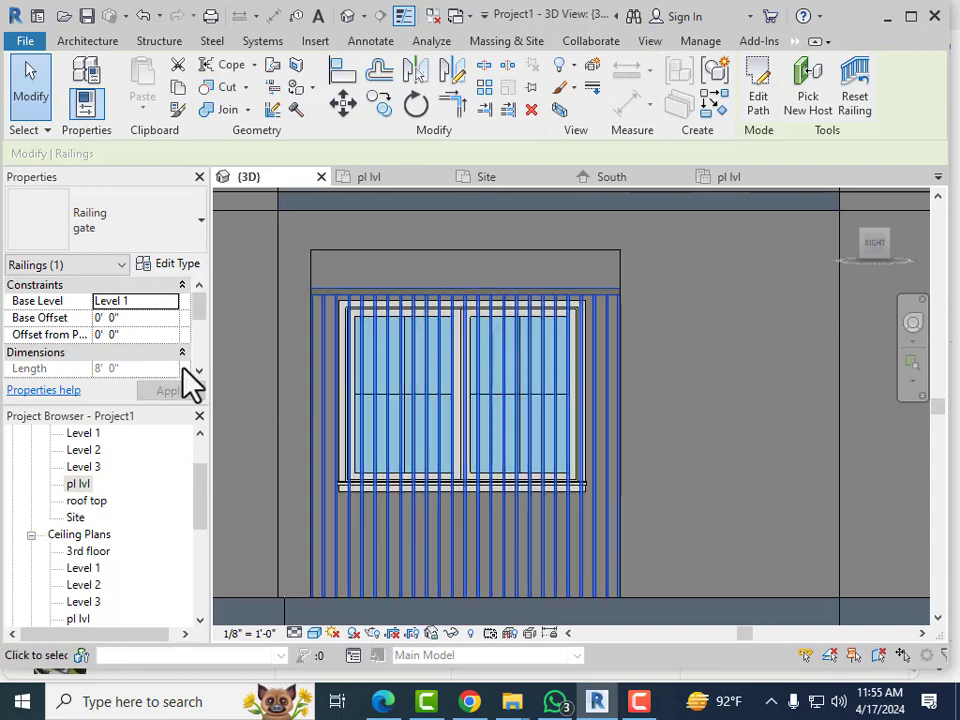
Step: Check the gate's fit in the opening and review the railing type's construction and top rail parameters
scroll(407, 386, down, 2)
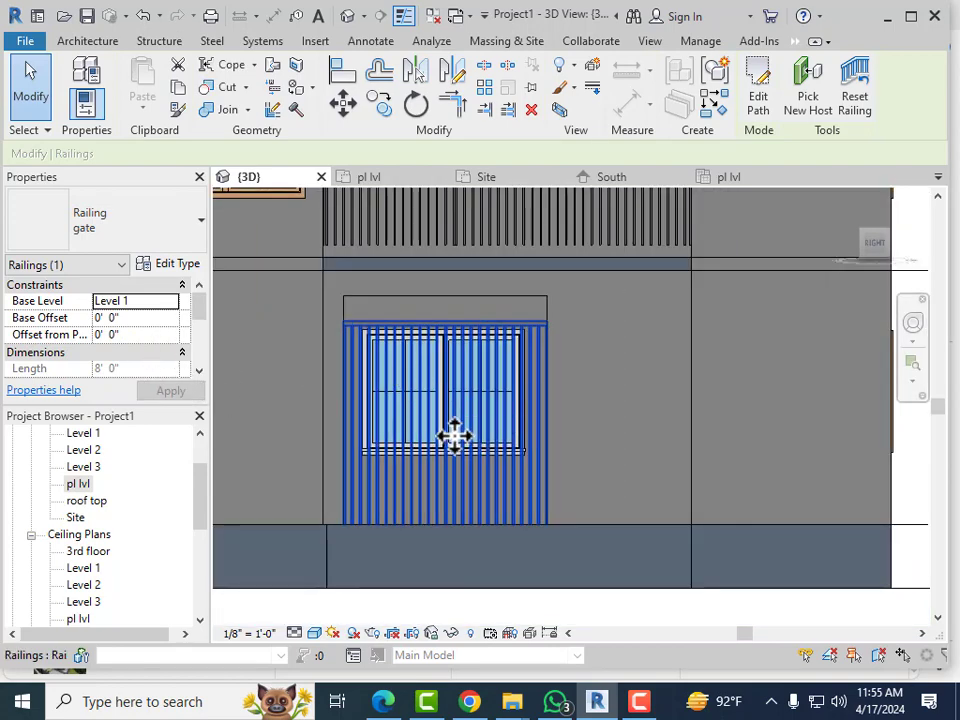
key(Escape)
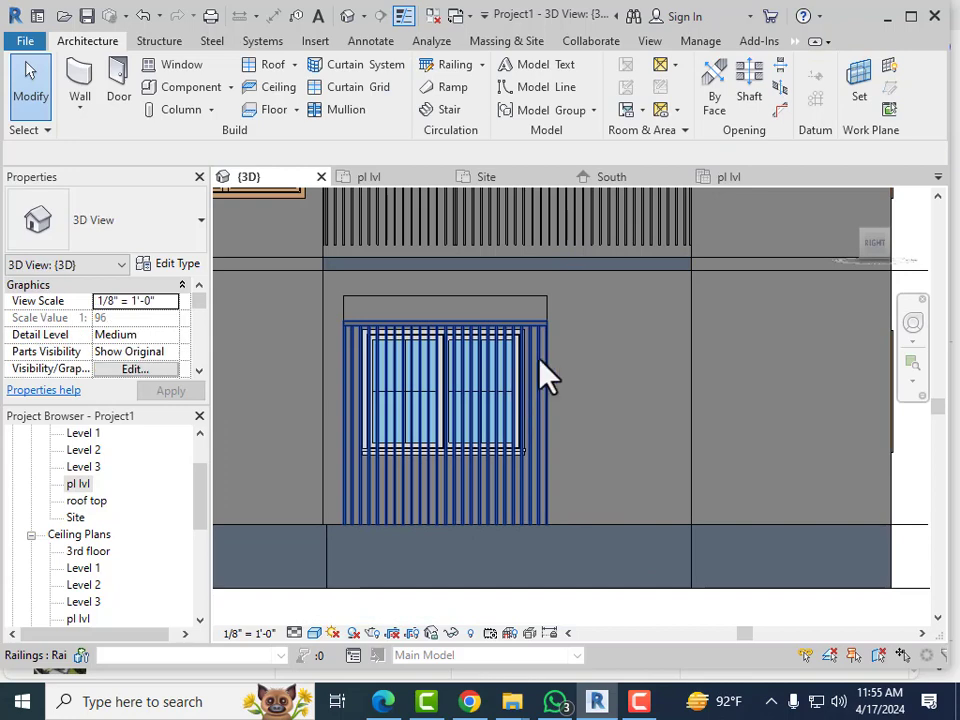
click(538, 375)
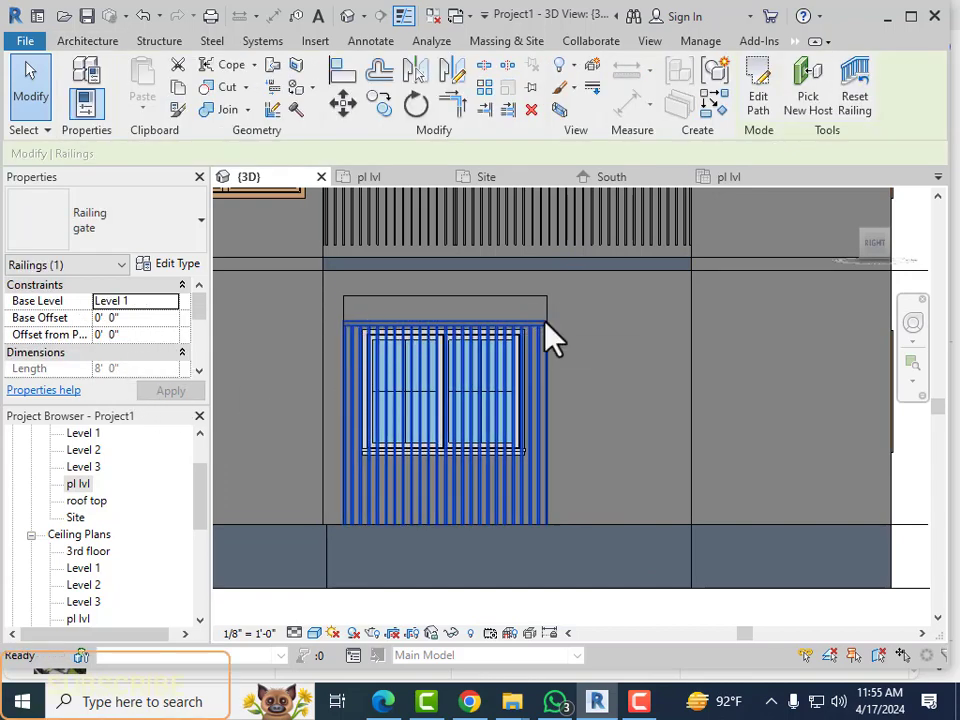
key(Escape)
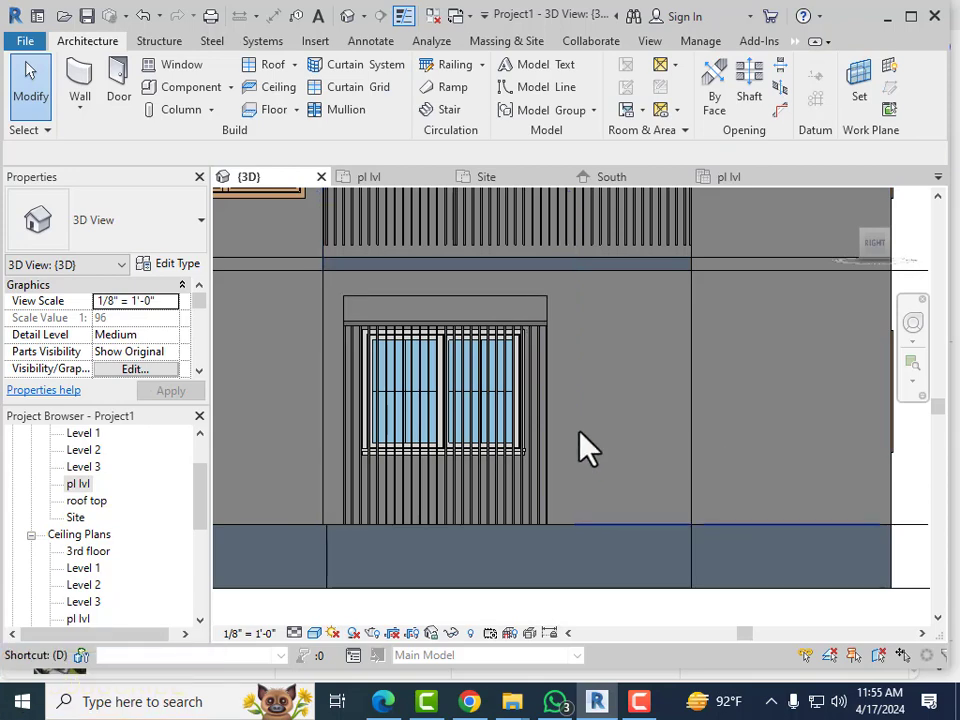
click(476, 378)
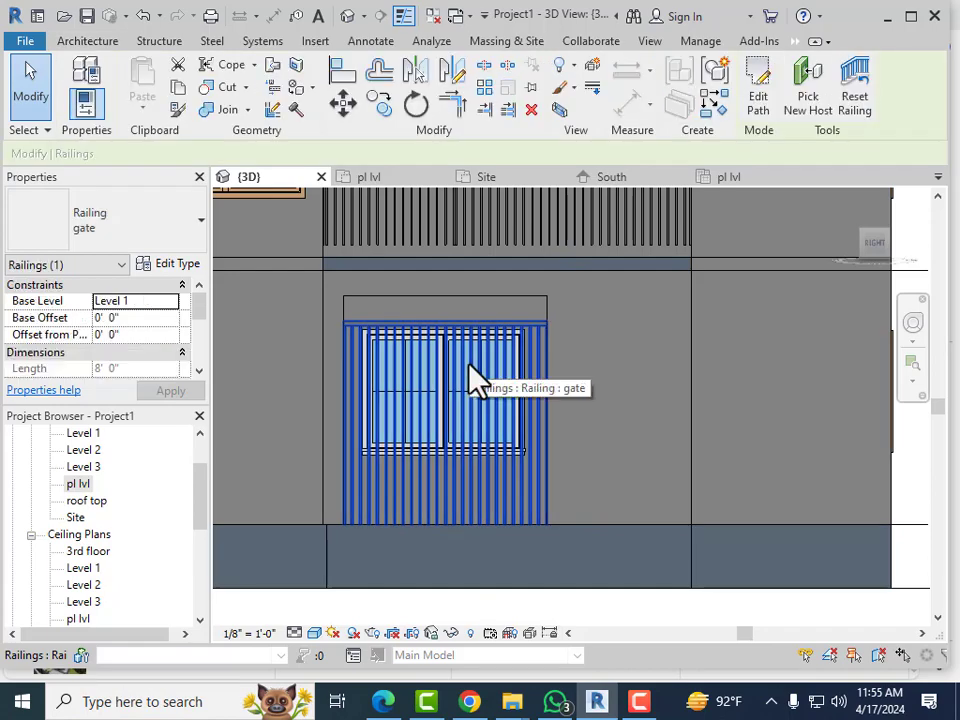
click(180, 263)
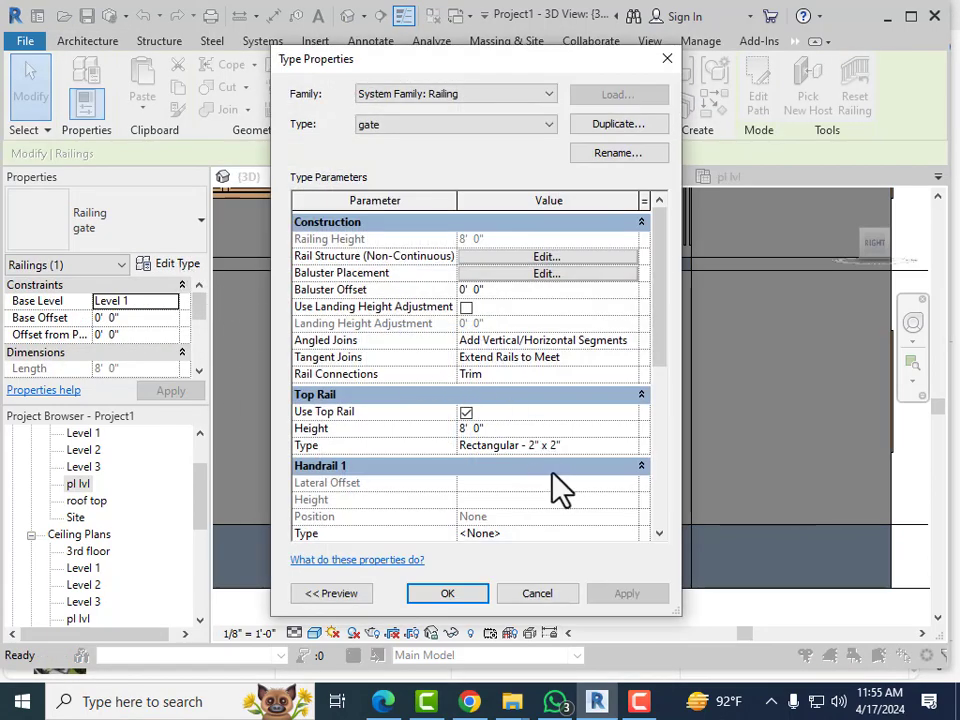
key(Escape)
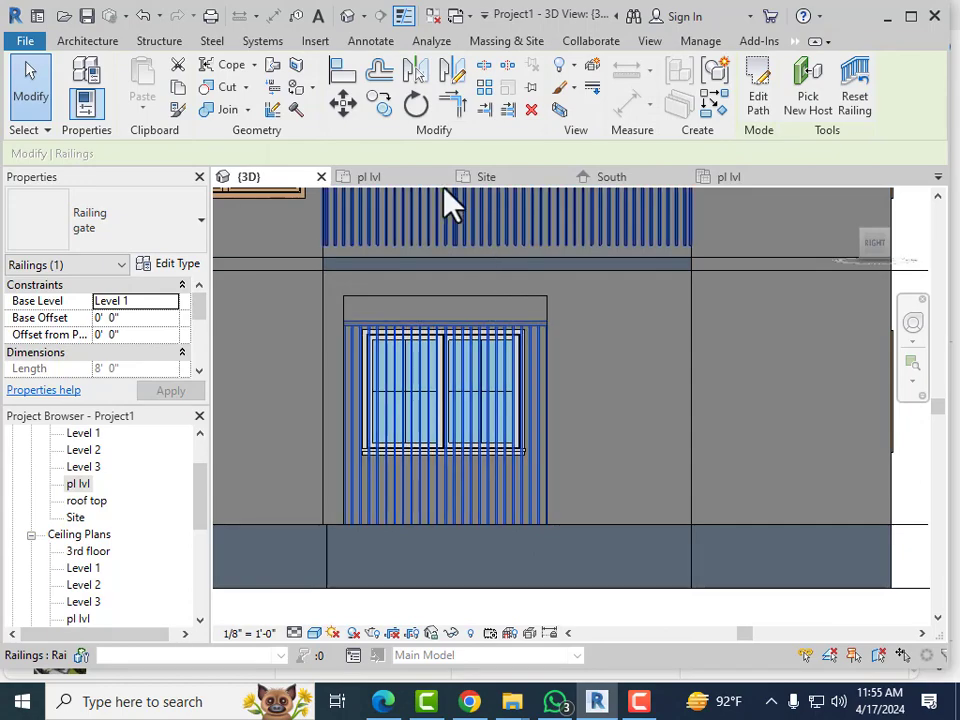
key(Escape)
Step: Examine the gate in the opening from oblique angles, along with the adjacent wall and the plinth's constraints
shift+middle_drag(536, 315, 407, 407)
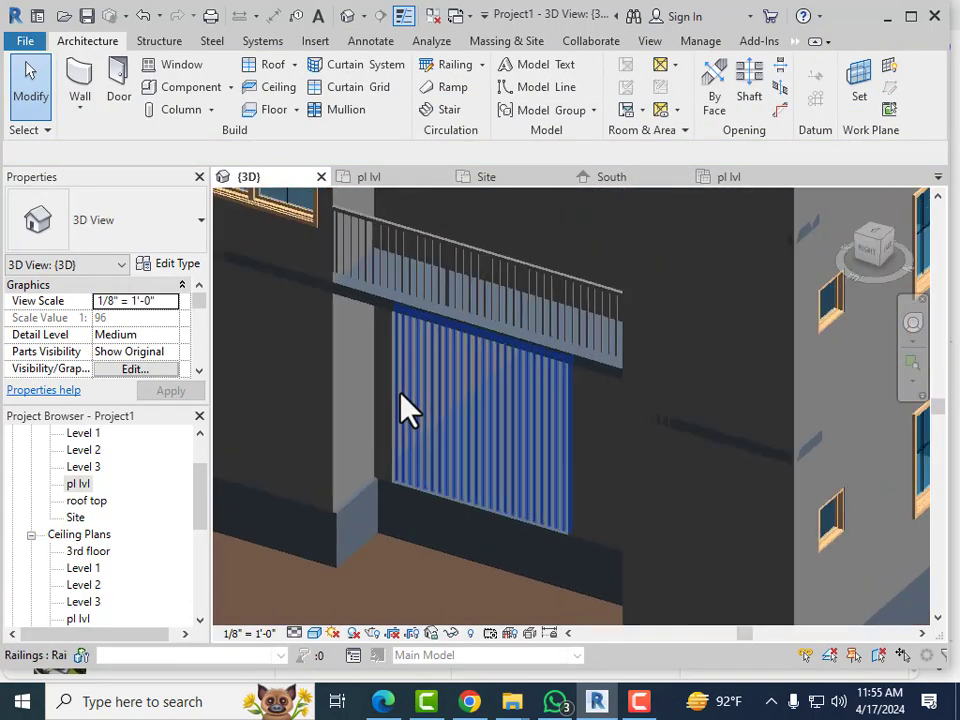
click(437, 432)
mouse_move(446, 493)
middle_down()
mouse_move(508, 489)
mouse_move(445, 490)
middle_up()
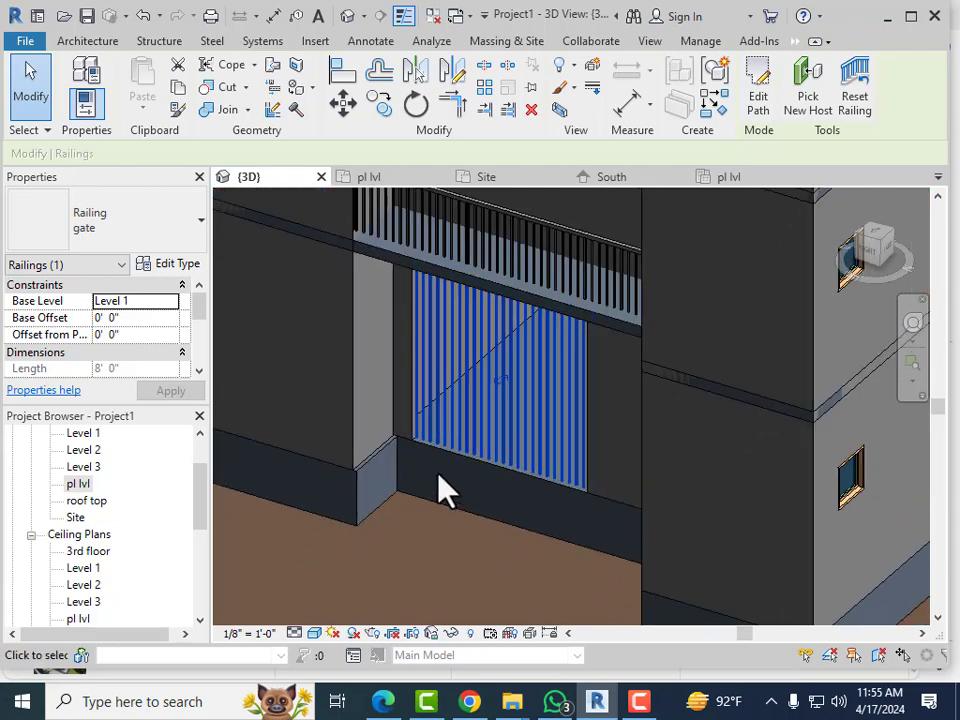
key(Escape)
shift+middle_drag(544, 606, 664, 476)
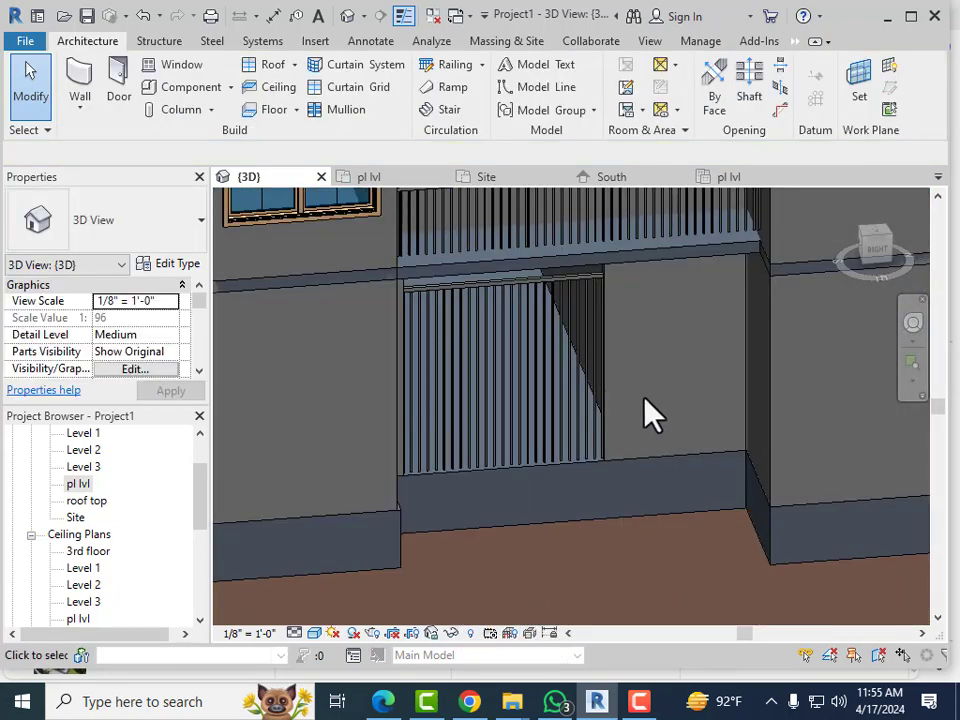
click(789, 519)
click(407, 476)
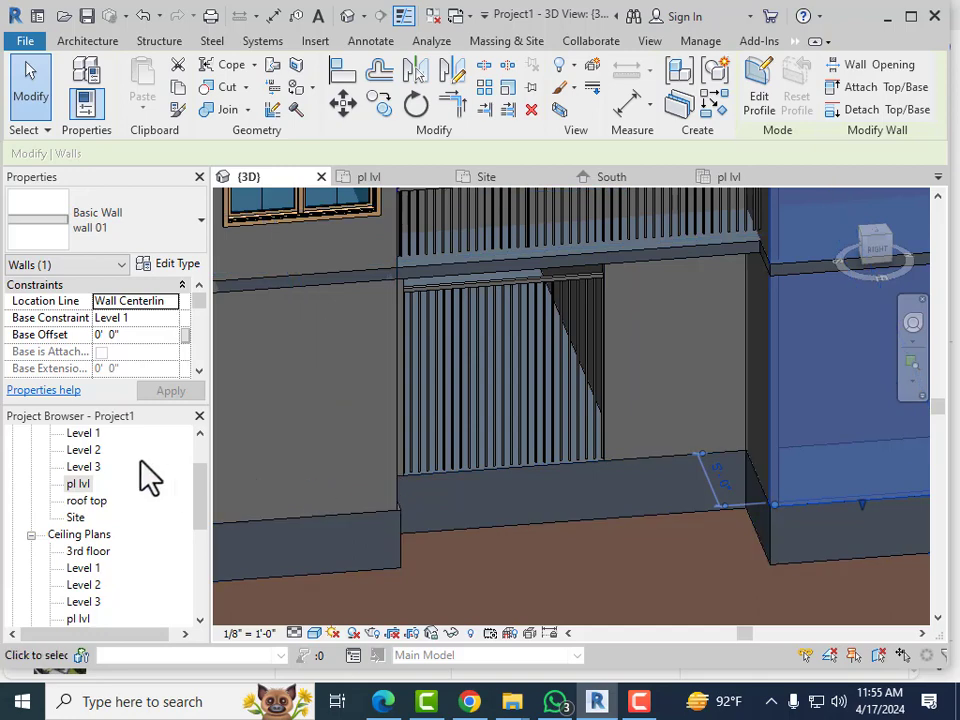
key(Escape)
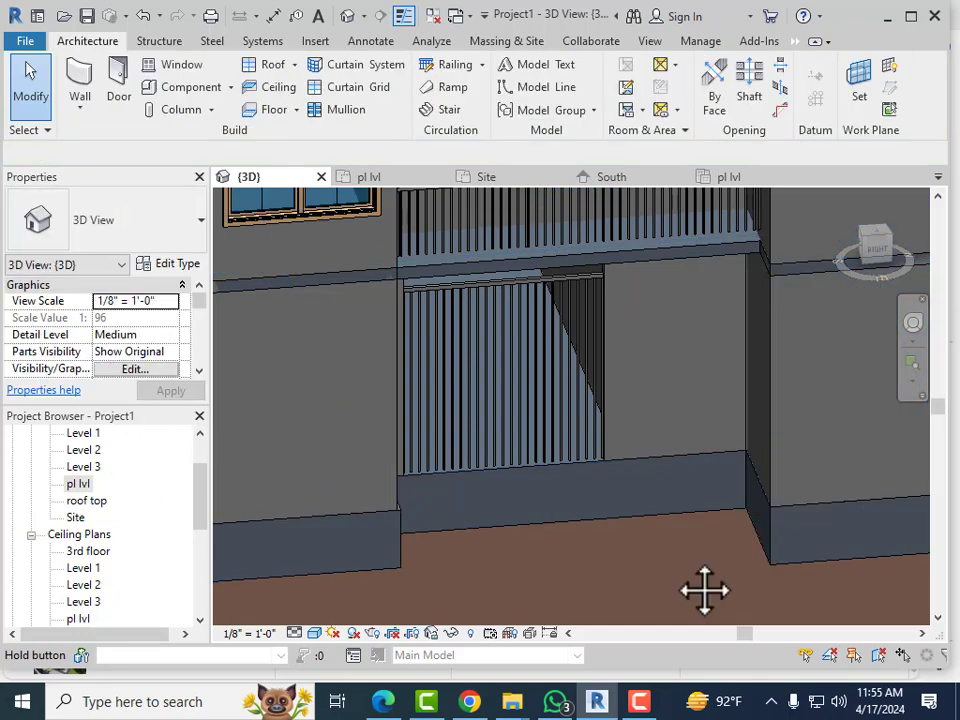
click(402, 528)
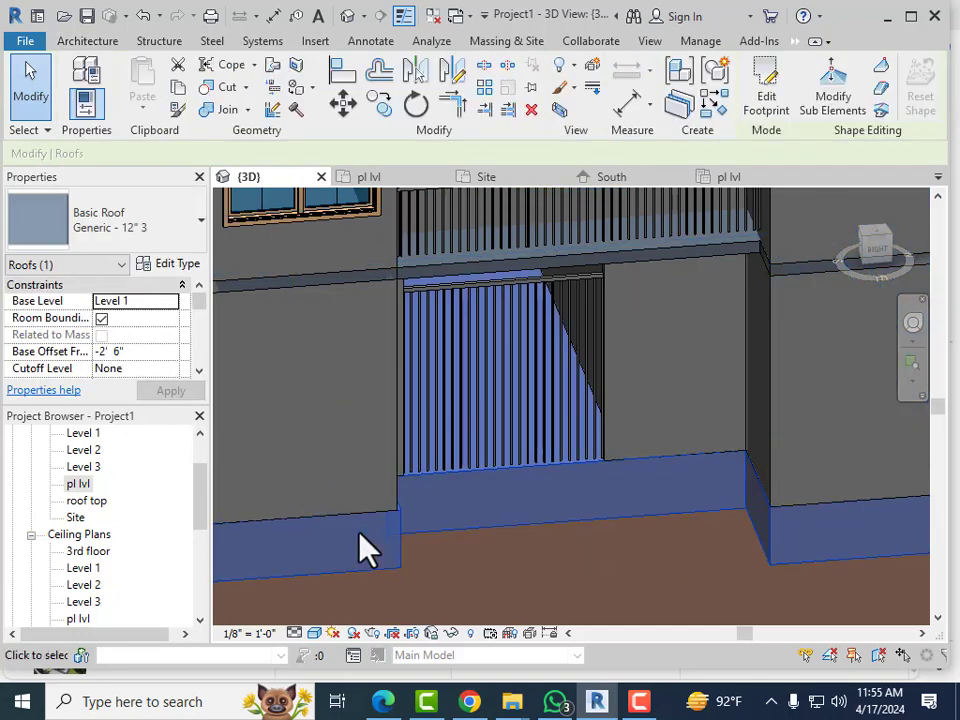
key(Escape)
Step: Set the gate railing's base level to pl lvl
click(495, 371)
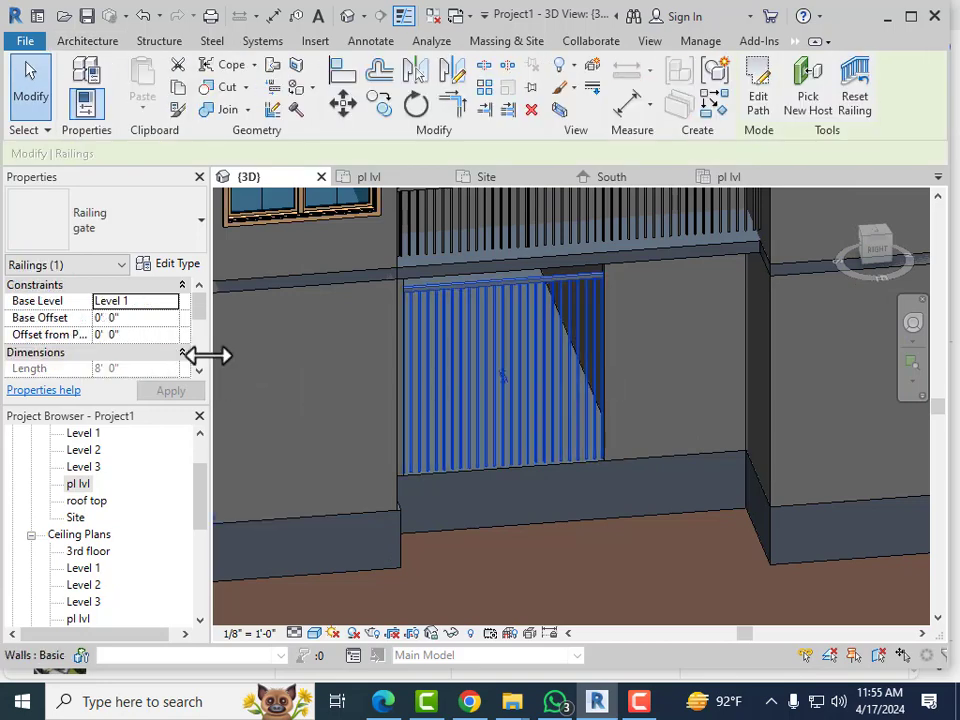
click(168, 305)
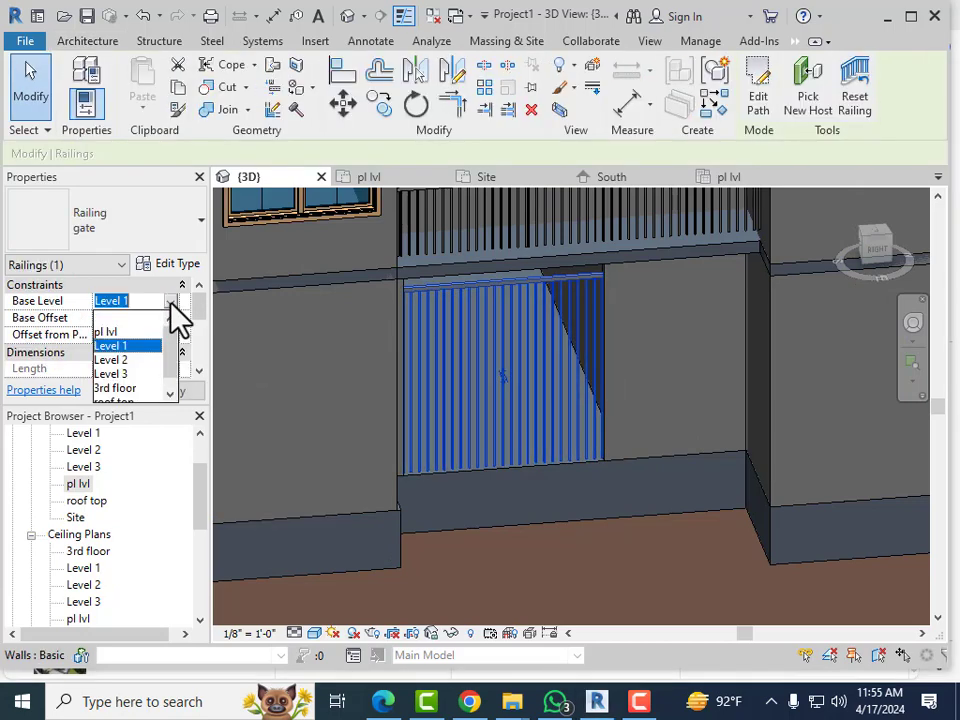
click(106, 331)
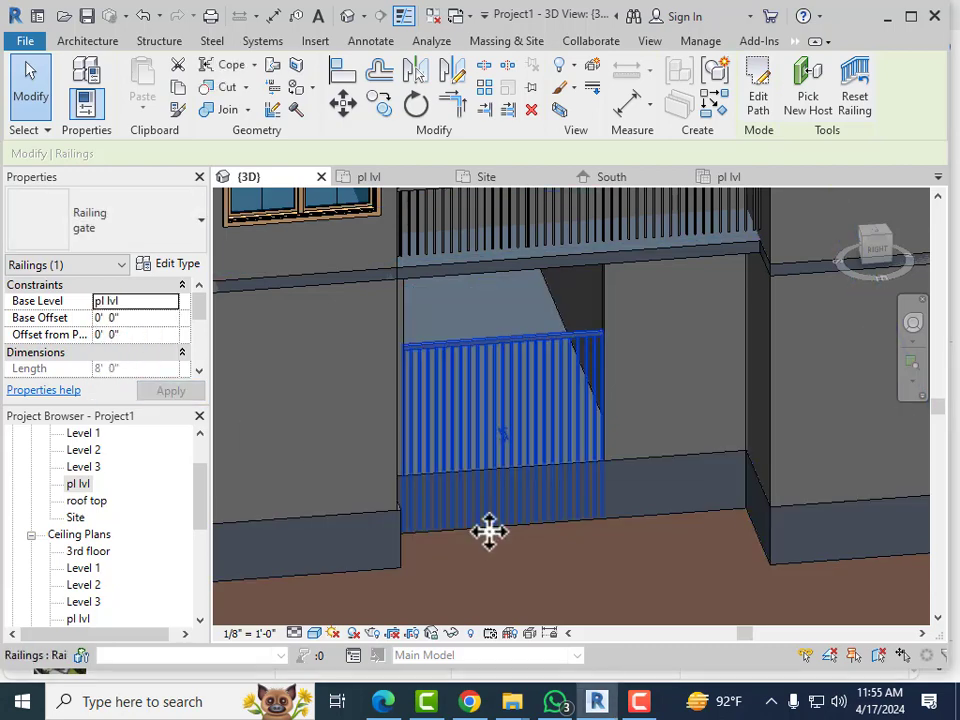
scroll(340, 445, down, 2)
key(Escape)
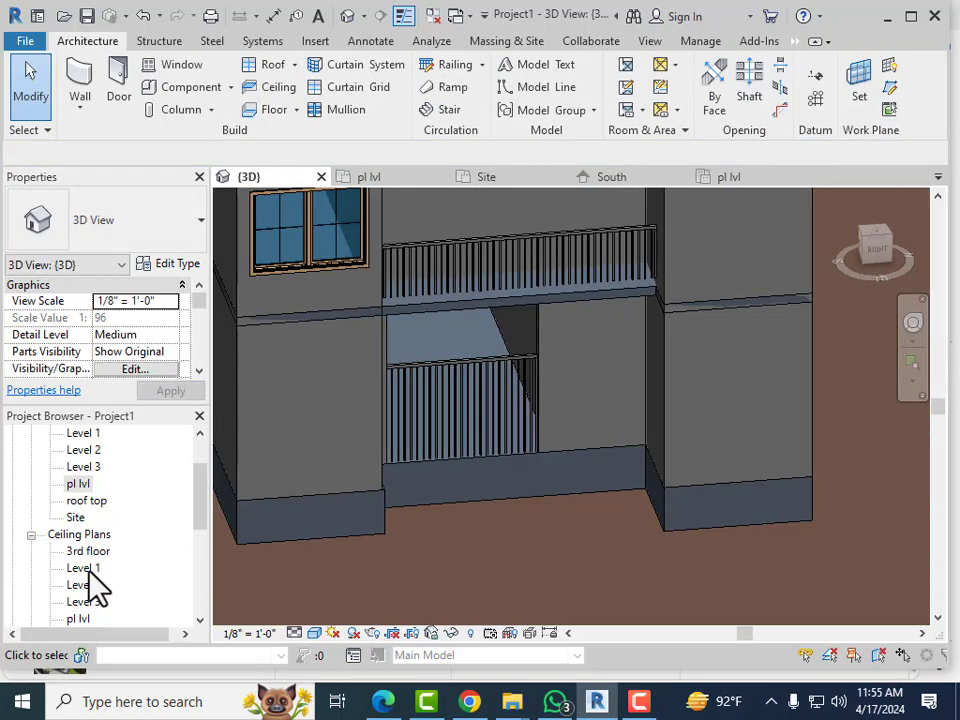
Step: Check the elevations of Level 1 and pl lvl in the North elevation view
scroll(96, 561, down, 3)
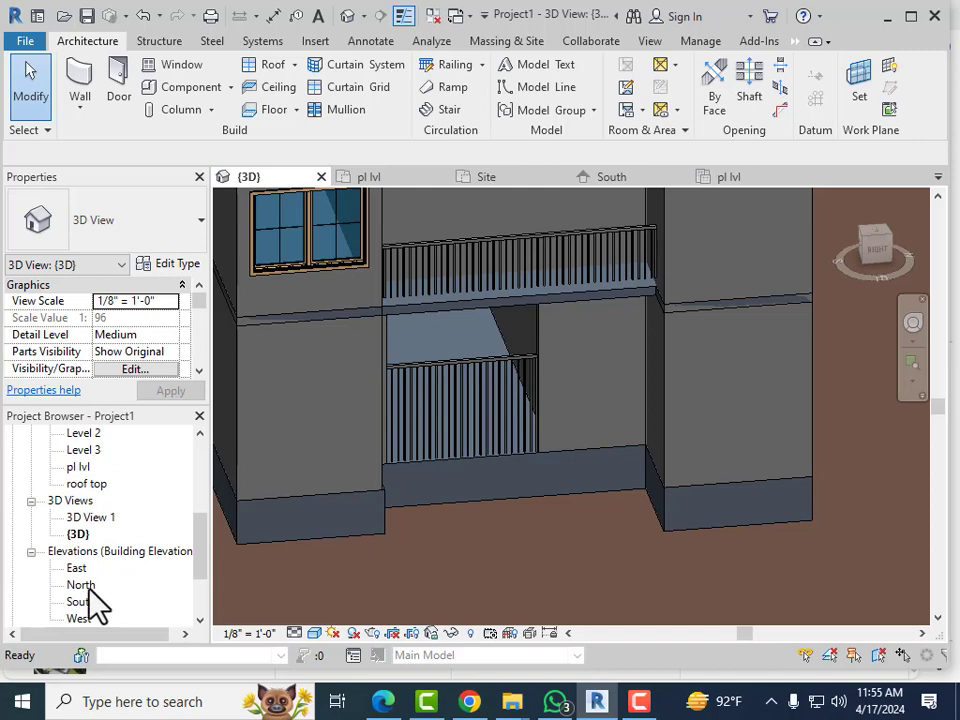
double_click(88, 585)
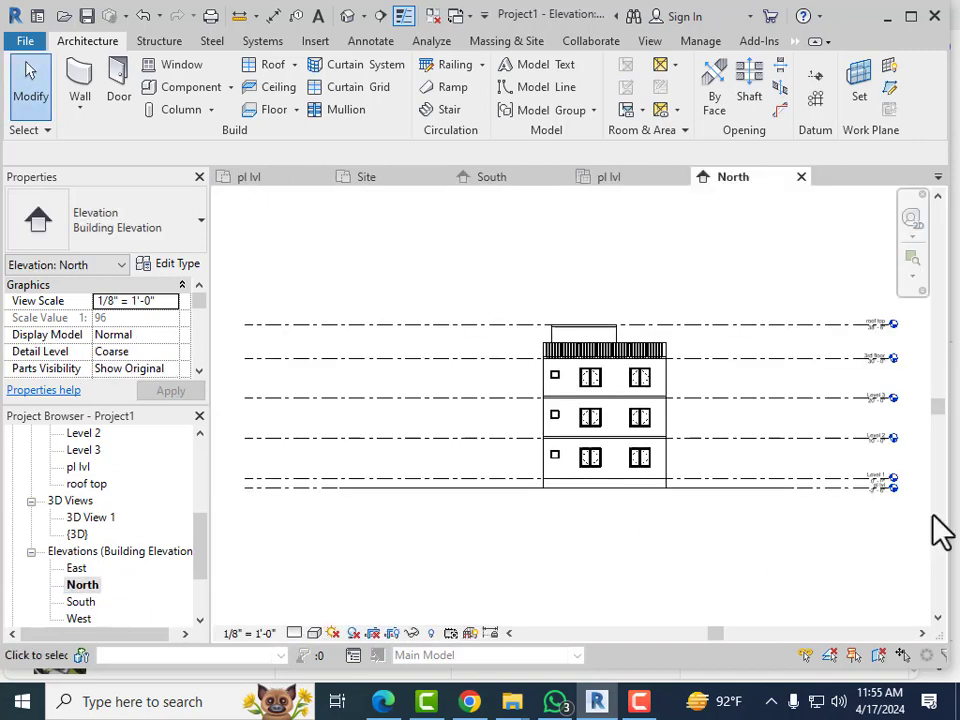
scroll(935, 527, up, 5)
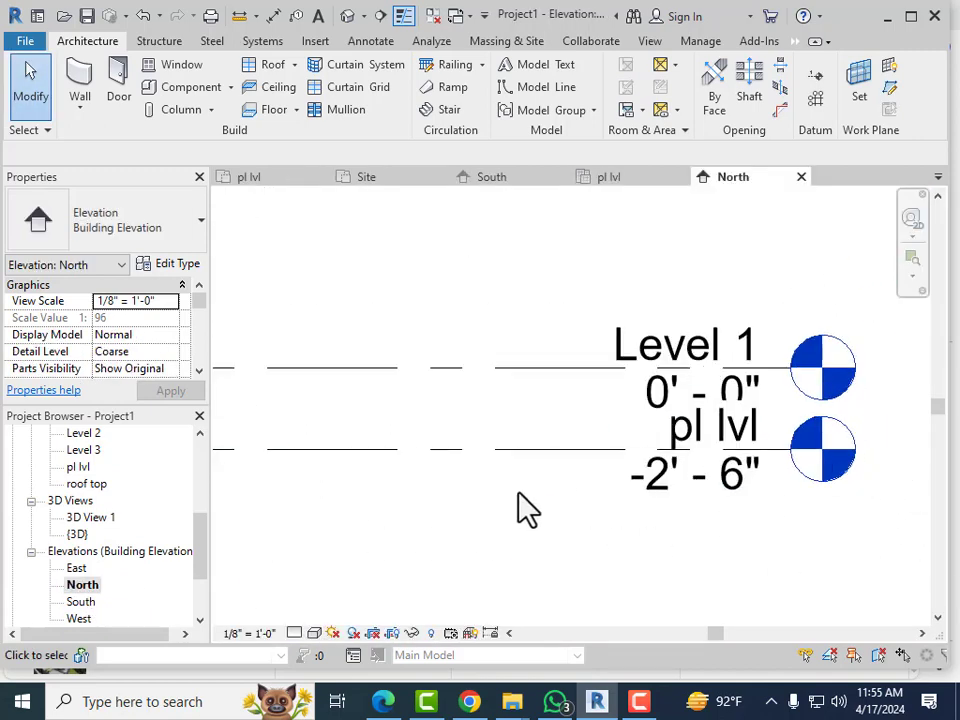
Step: Examine the spacing of Level 2, Level 1 and pl lvl around their level heads in the elevation
scroll(522, 508, down, 4)
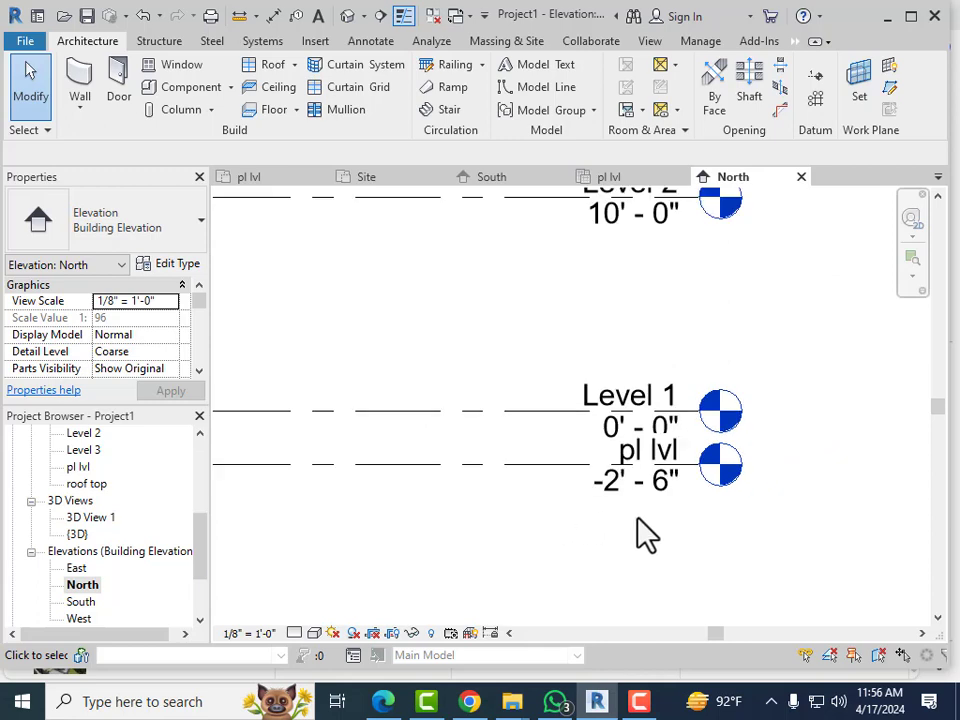
scroll(645, 535, down, 3)
scroll(750, 553, up, 2)
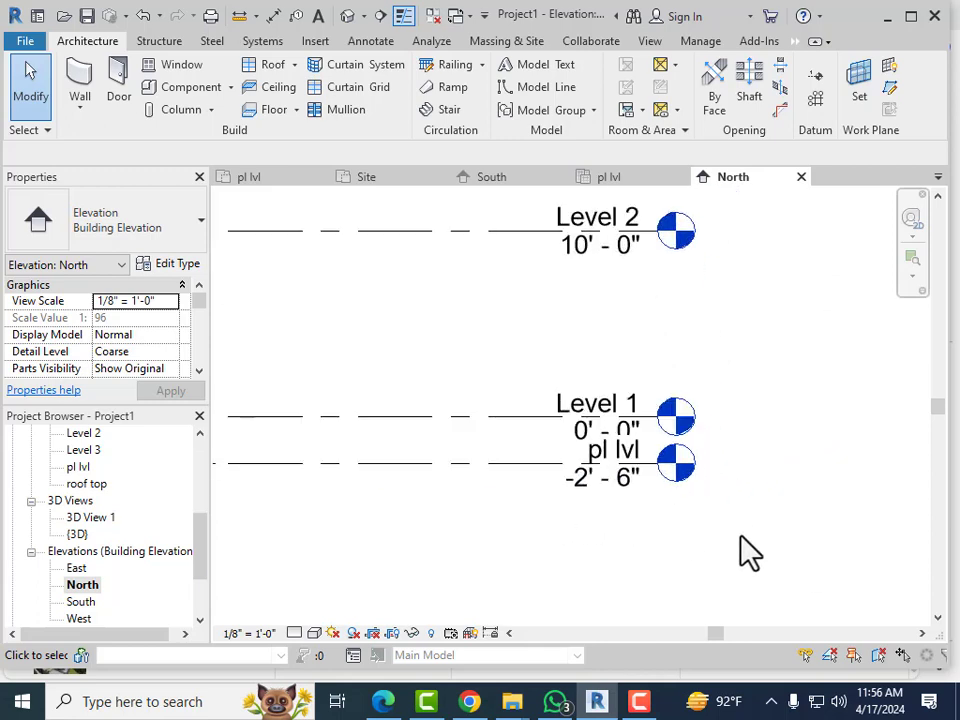
scroll(640, 470, up, 2)
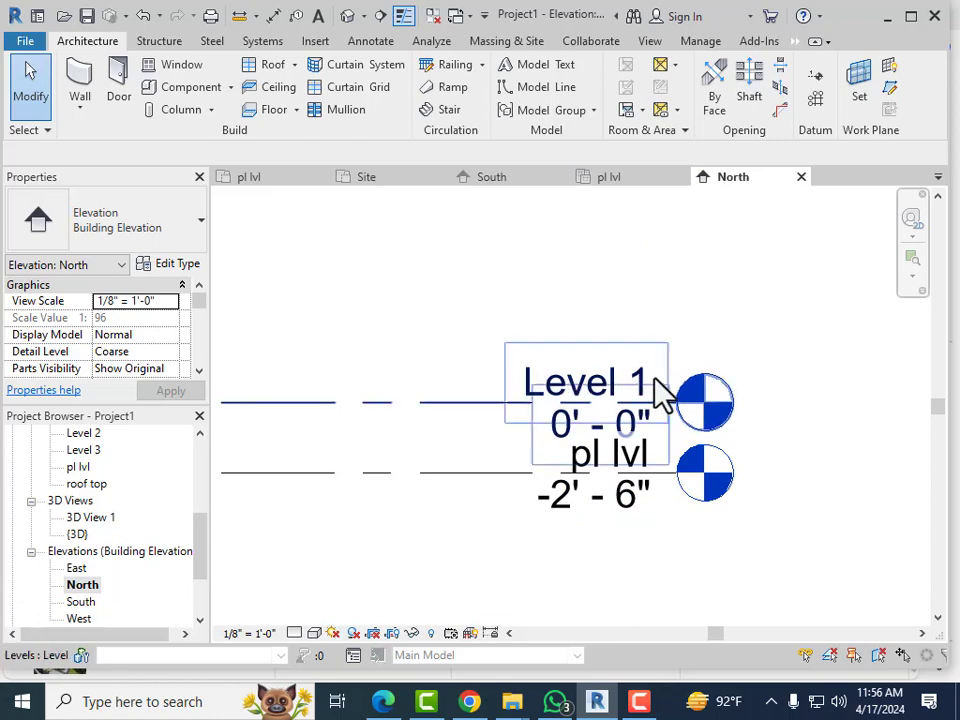
scroll(583, 499, down, 3)
scroll(600, 490, up, 2)
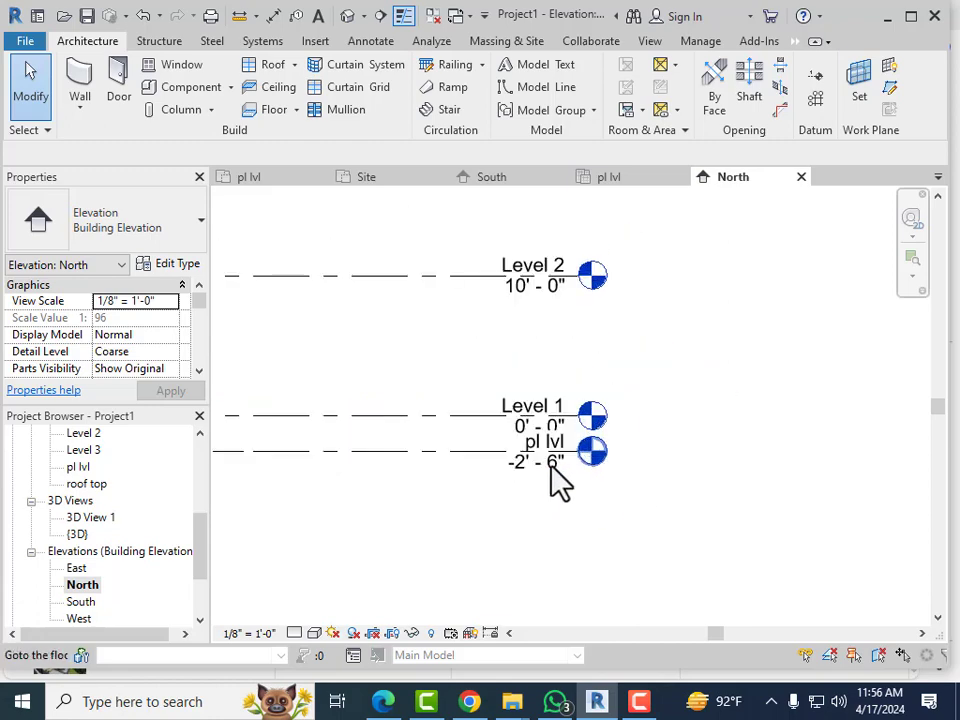
scroll(550, 468, up, 4)
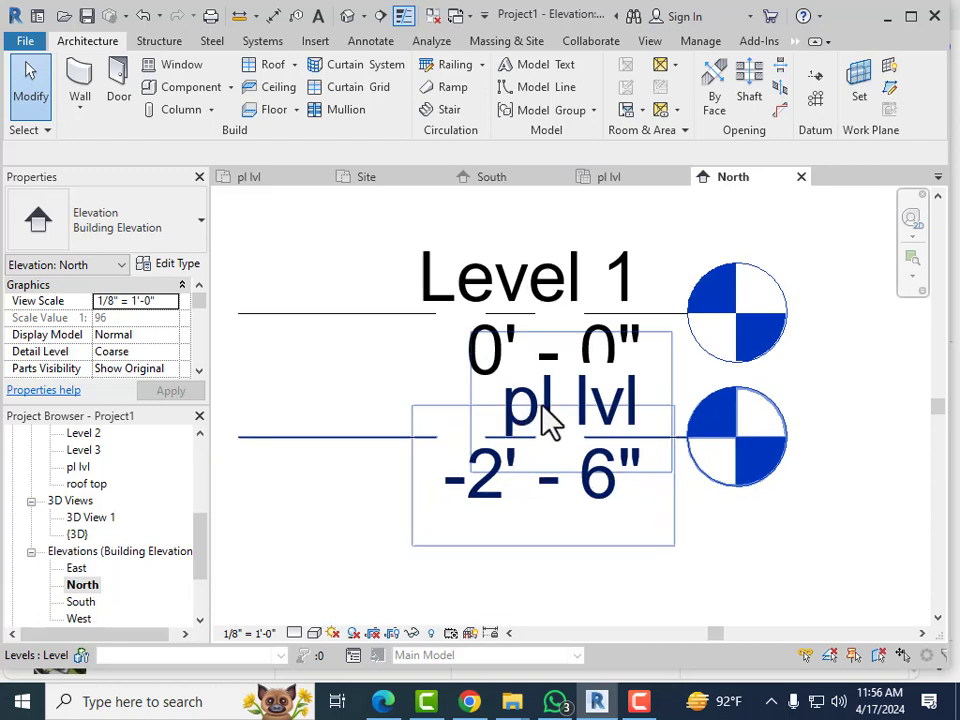
scroll(540, 484, down, 2)
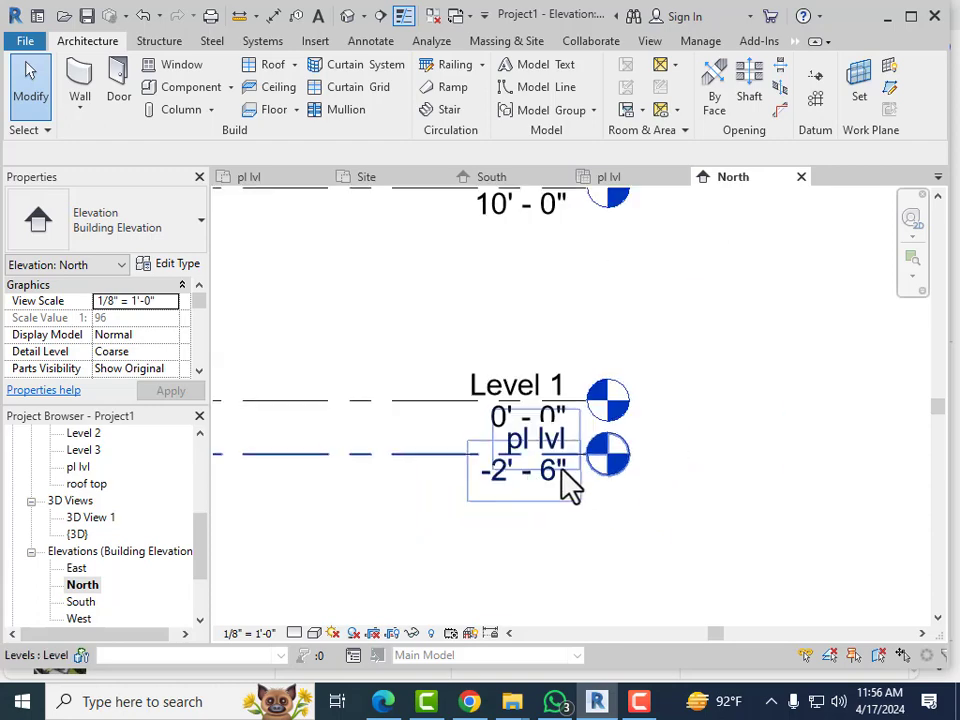
Step: Rename the pl lvl level to fgl and Level 1 to pl
scroll(519, 467, up, 2)
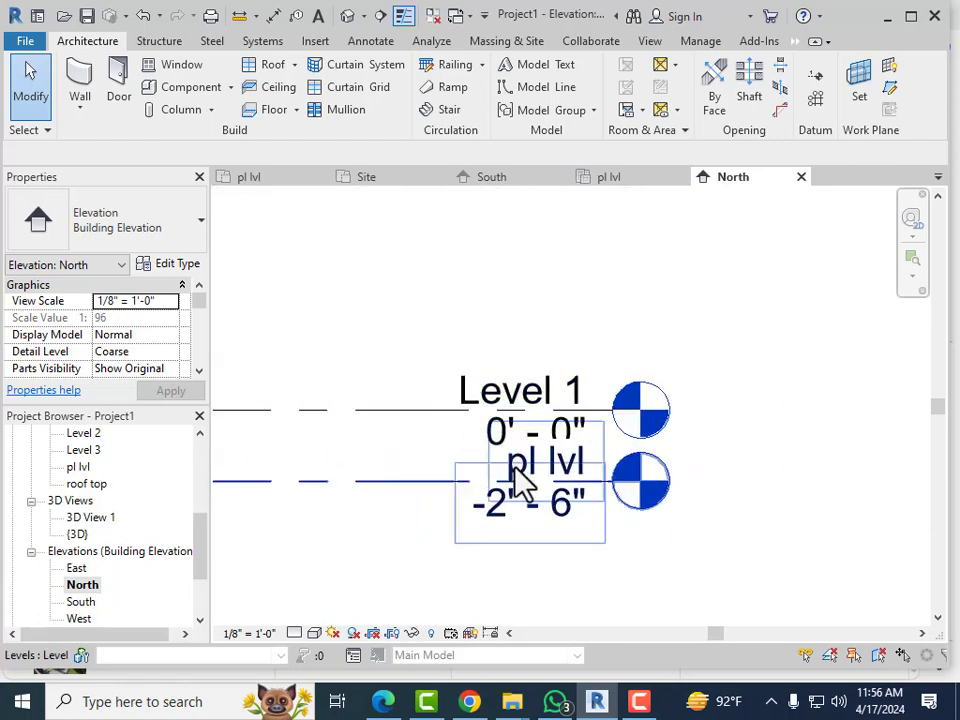
double_click(515, 470)
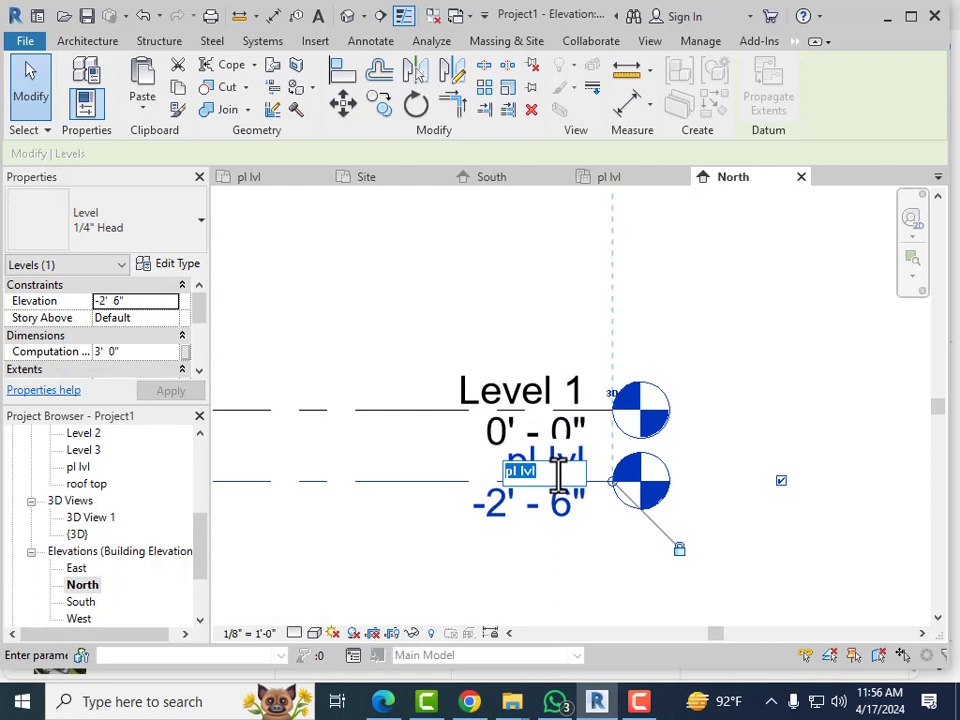
text(fgl)
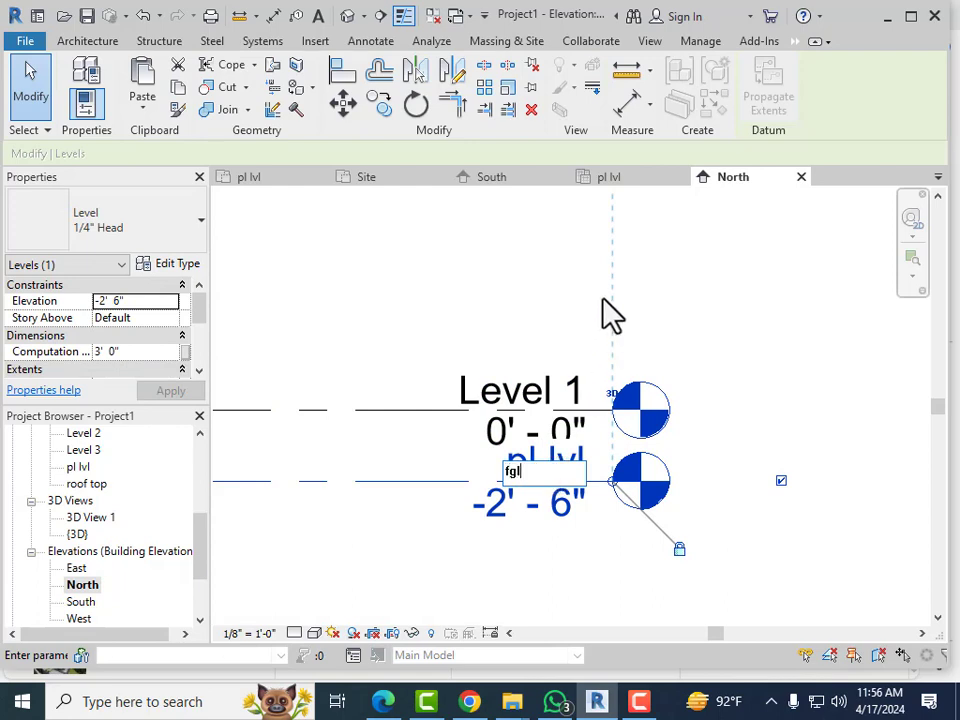
click(604, 300)
click(548, 350)
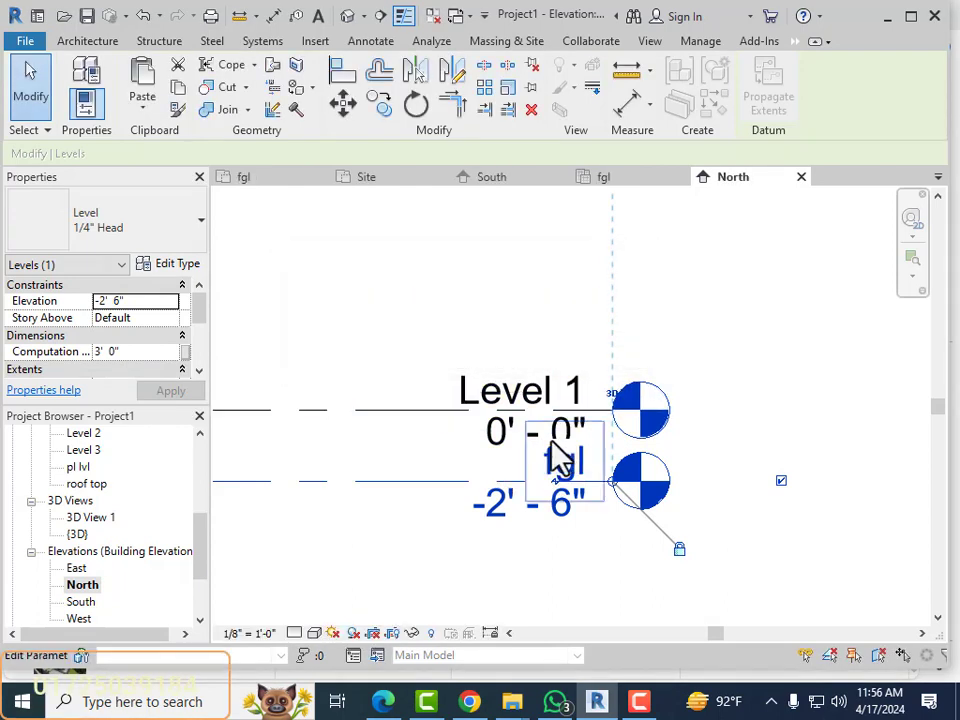
double_click(538, 400)
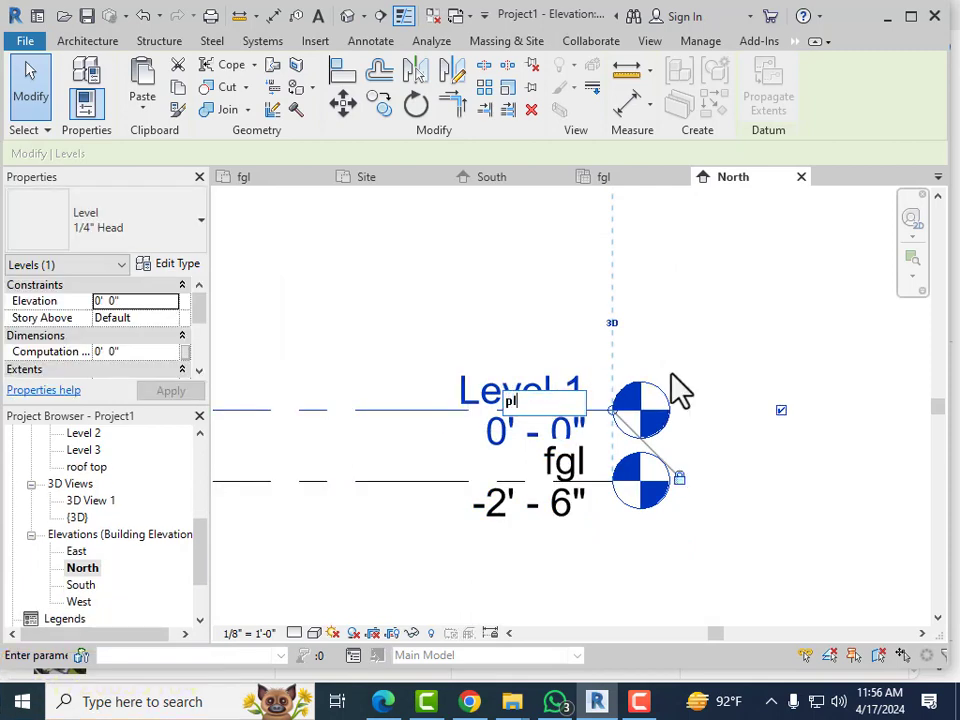
click(786, 356)
click(549, 350)
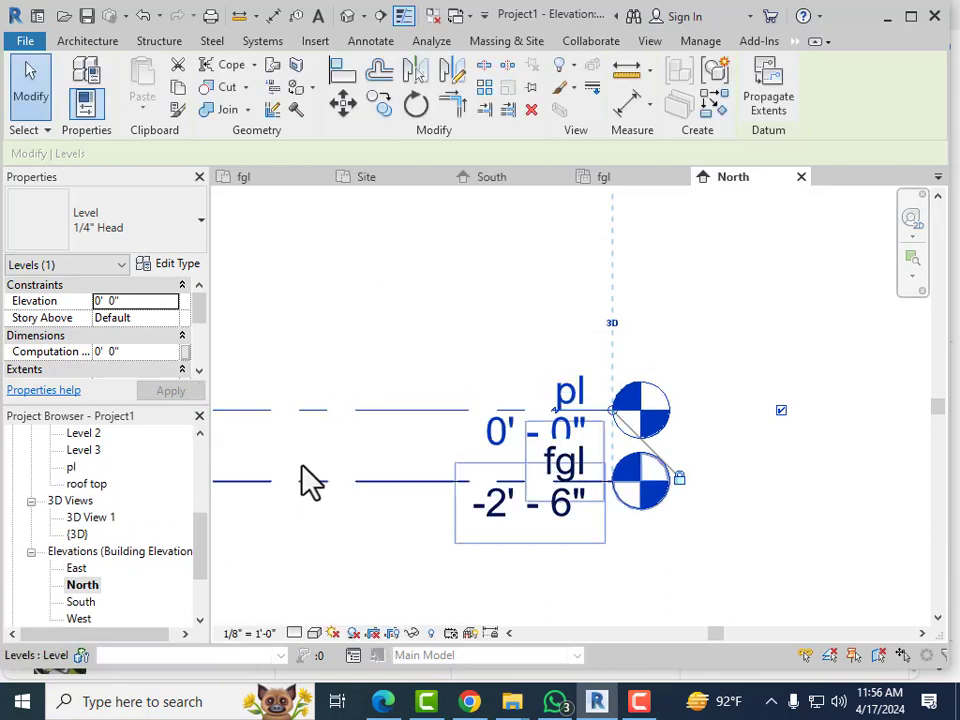
Step: Set the gate railing's base level to pl in the default 3D view
click(350, 15)
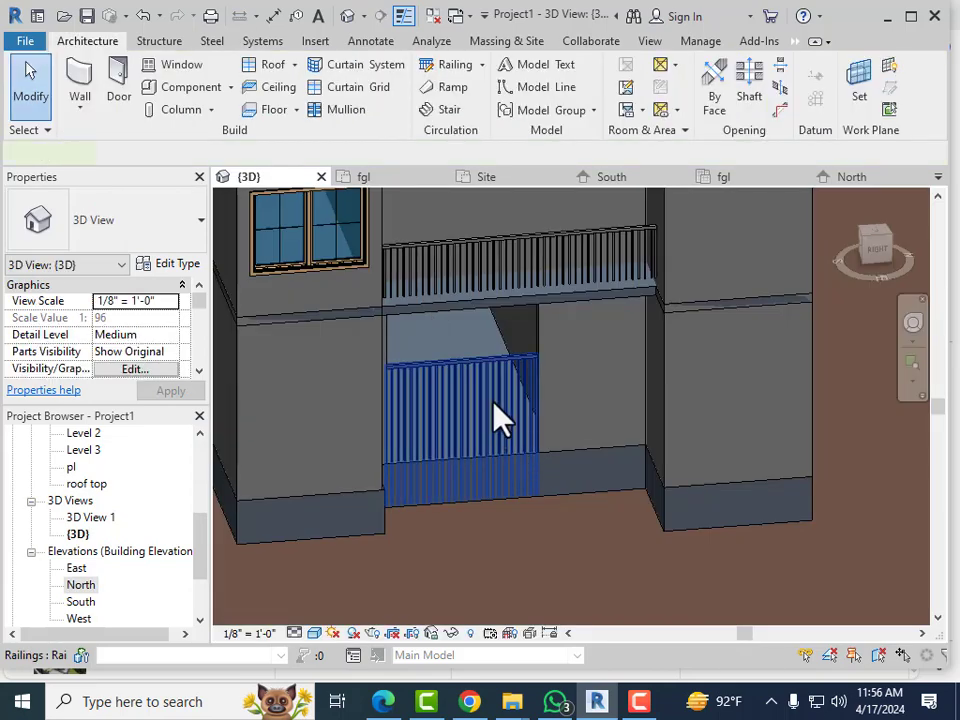
click(495, 412)
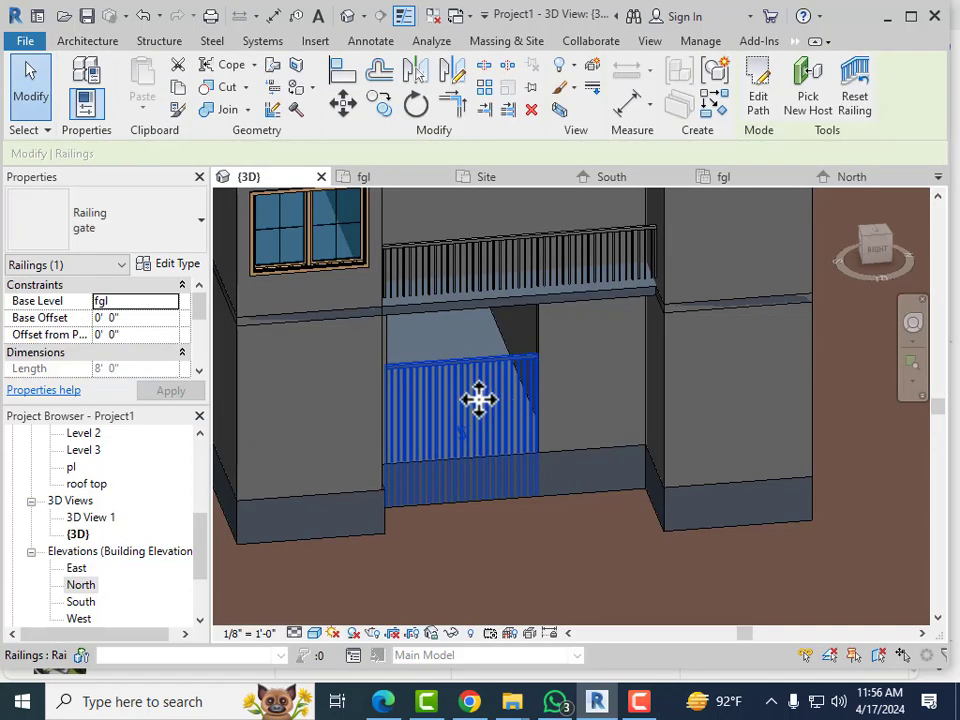
click(170, 301)
click(100, 346)
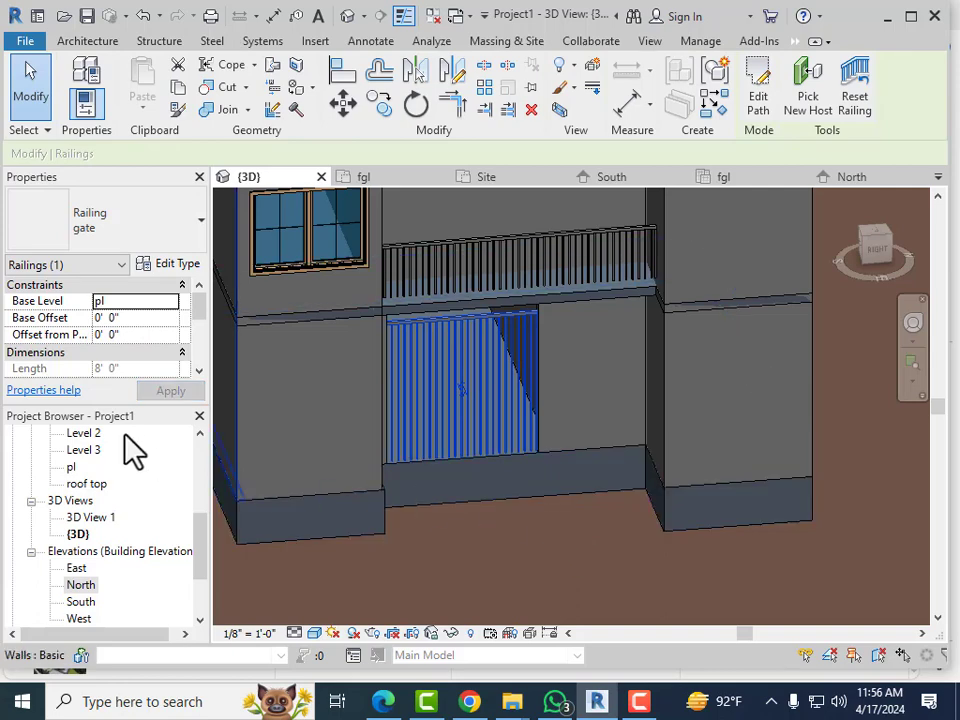
key(Escape)
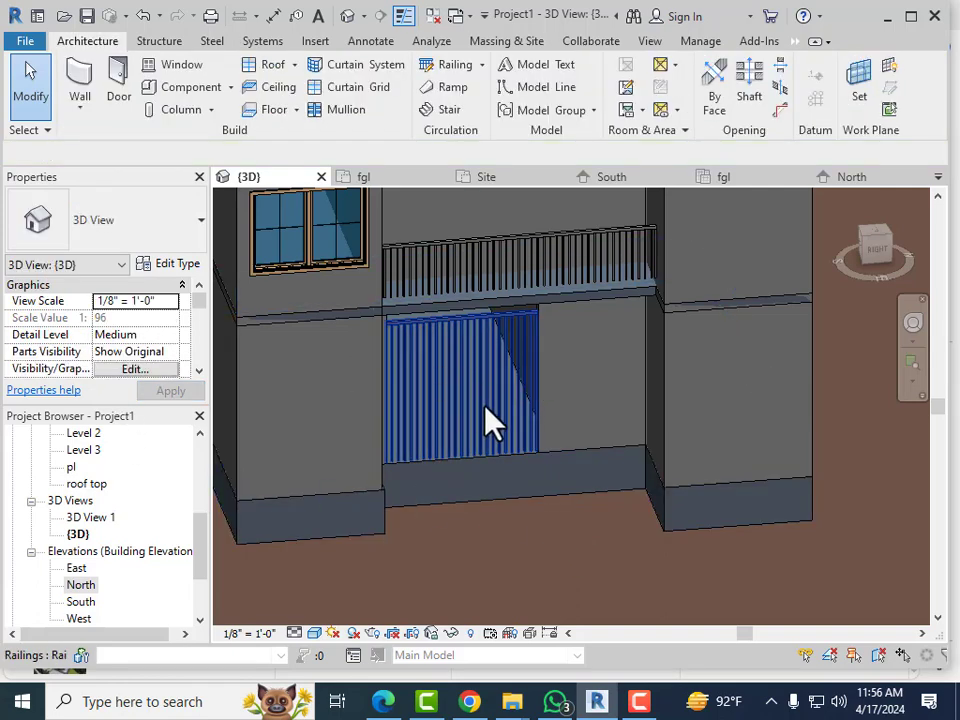
Step: Set the top rail height of the gate railing type to 8' 6"
click(467, 403)
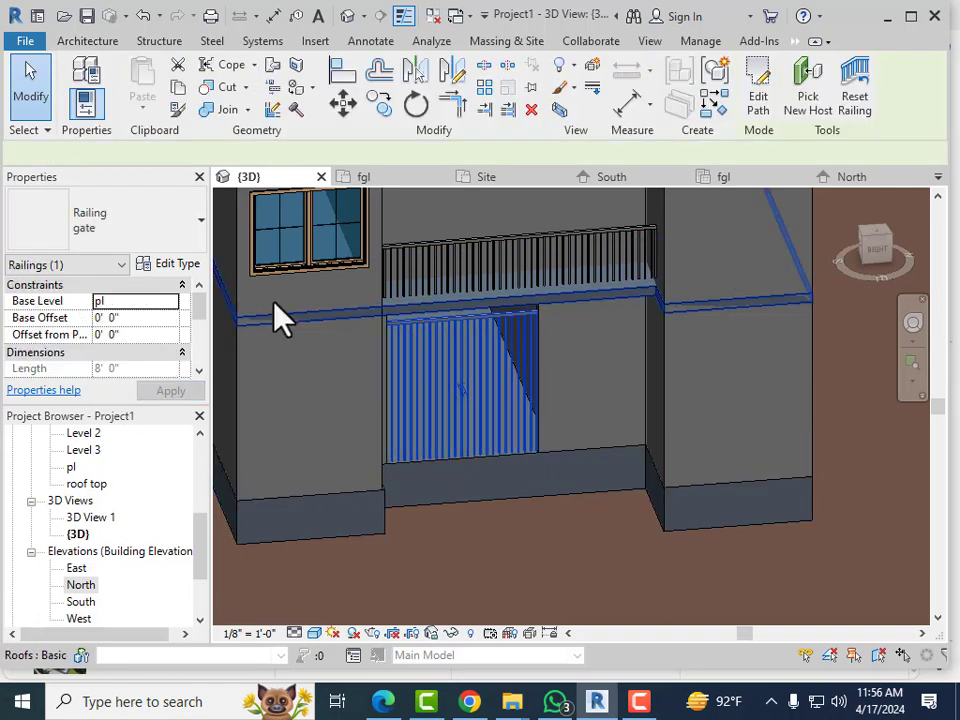
click(180, 264)
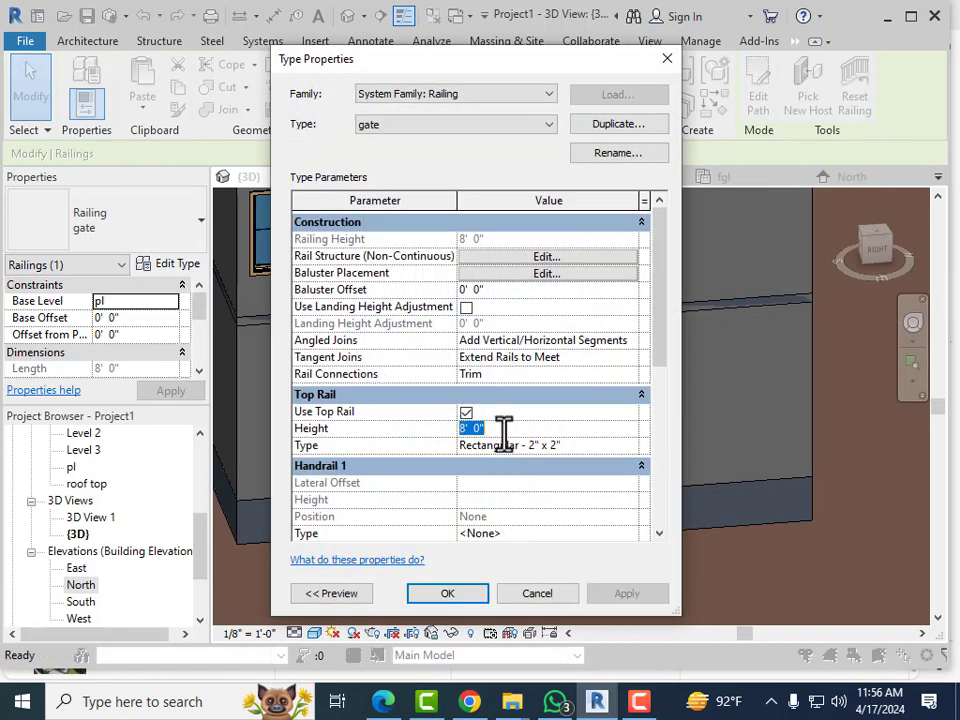
text(8)
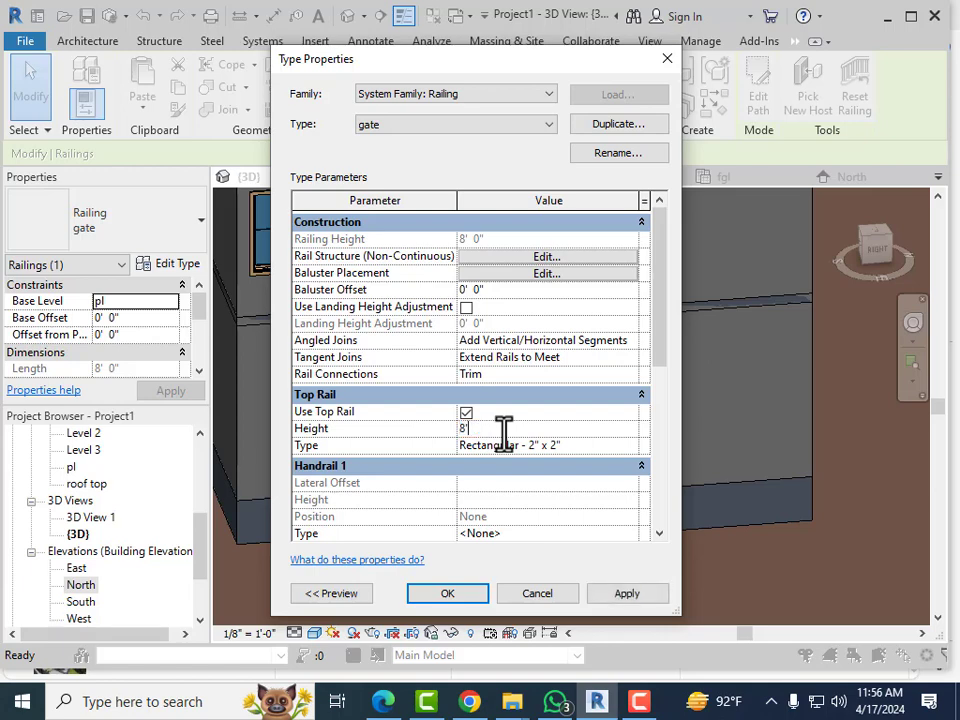
text(' 6)
click(630, 594)
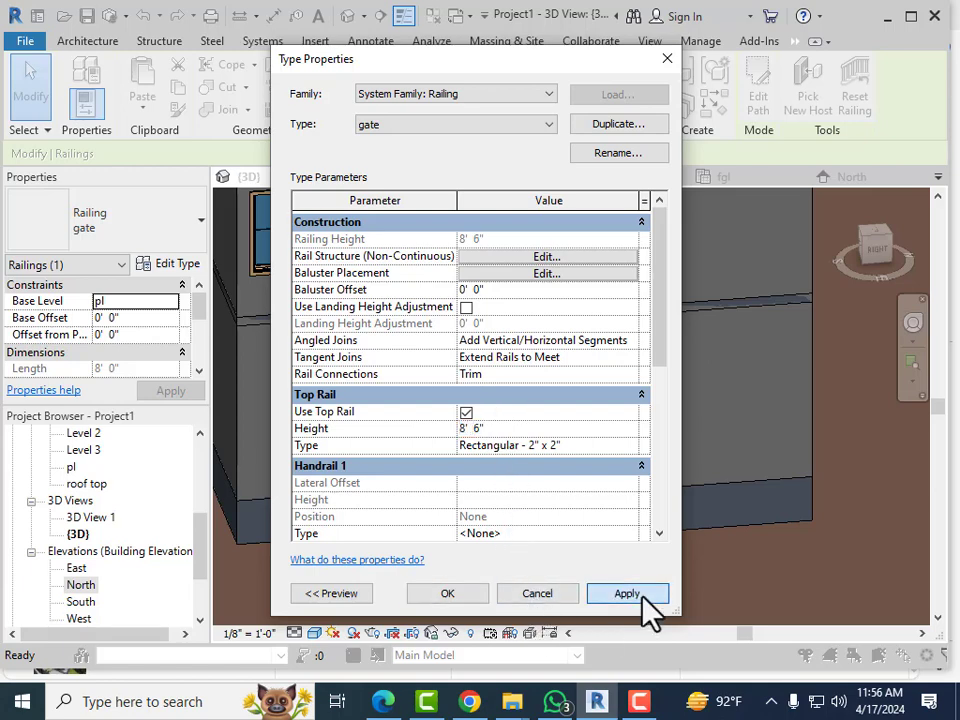
click(437, 598)
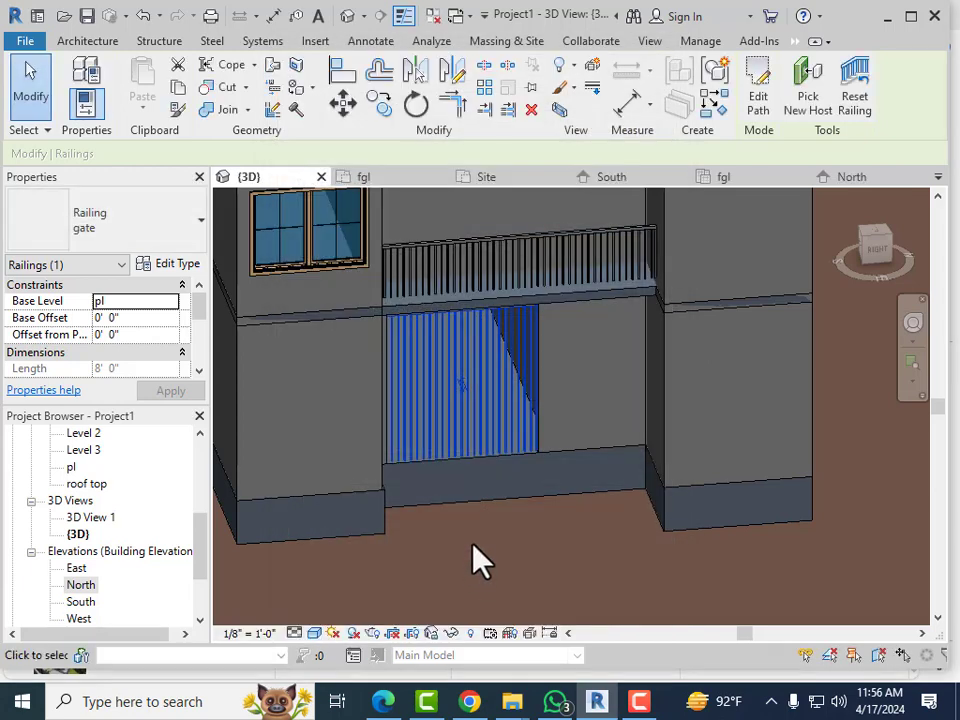
Step: Open the profile of the recessed front wall around the gate for editing, seen straight on from the Right face
scroll(480, 543, down, 2)
middle_drag(484, 543, 447, 492)
click(522, 537)
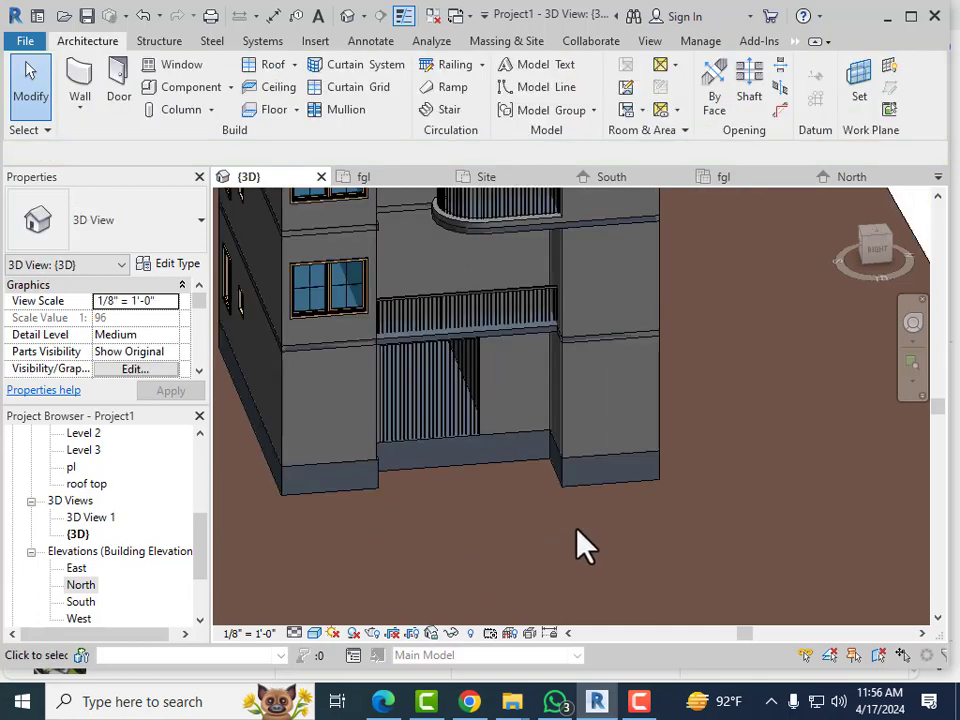
shift+middle_drag(583, 546, 388, 424)
scroll(395, 422, up, 3)
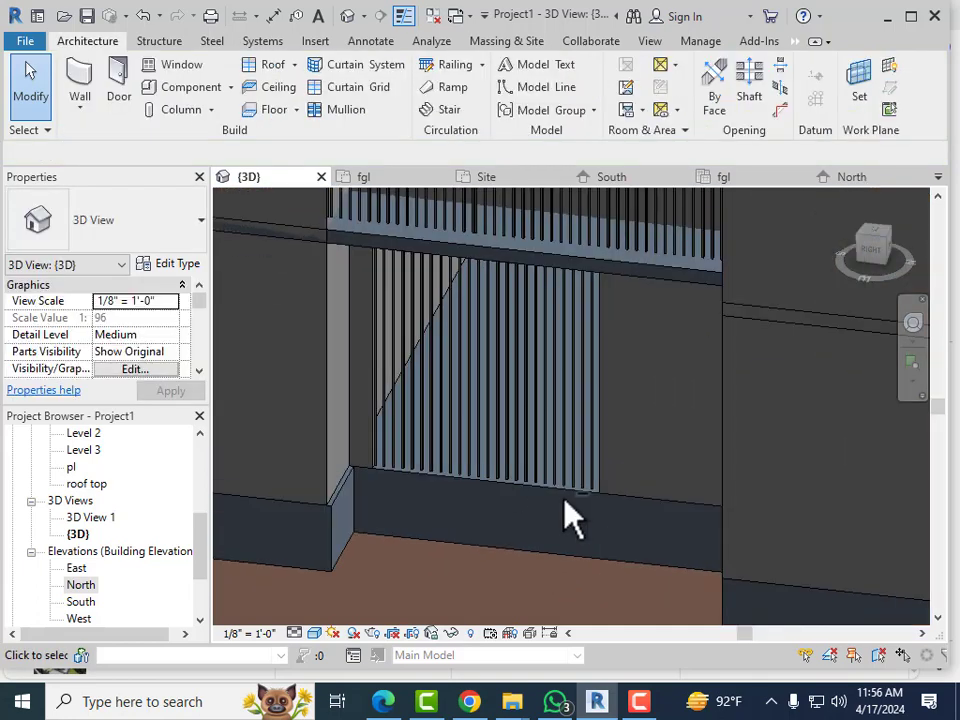
shift+middle_drag(572, 519, 456, 514)
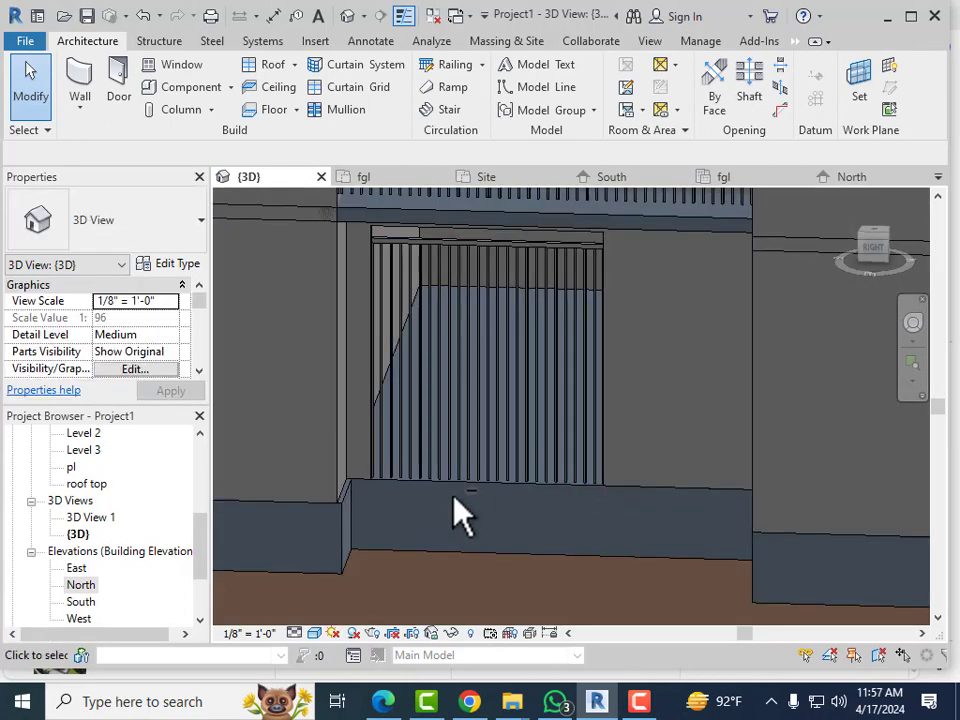
click(607, 310)
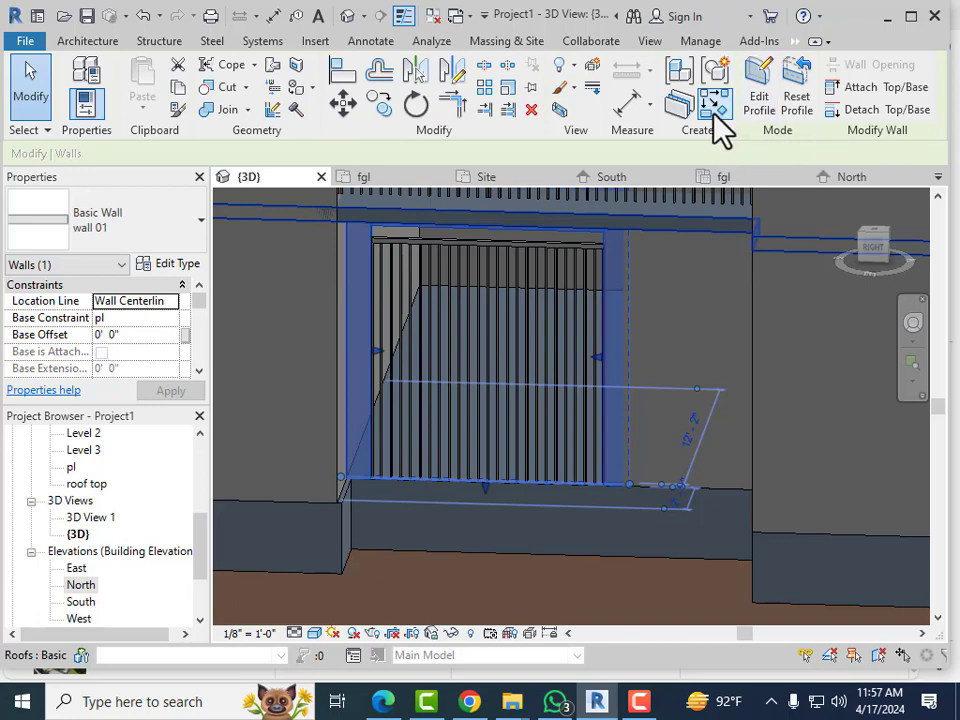
click(771, 100)
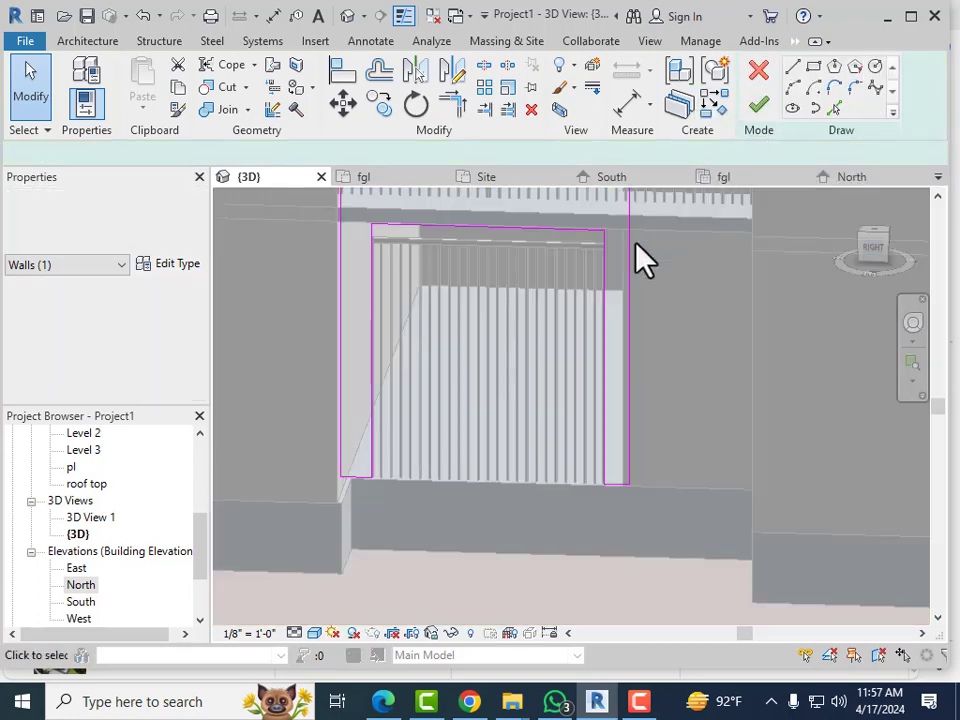
click(878, 255)
scroll(491, 454, up, 6)
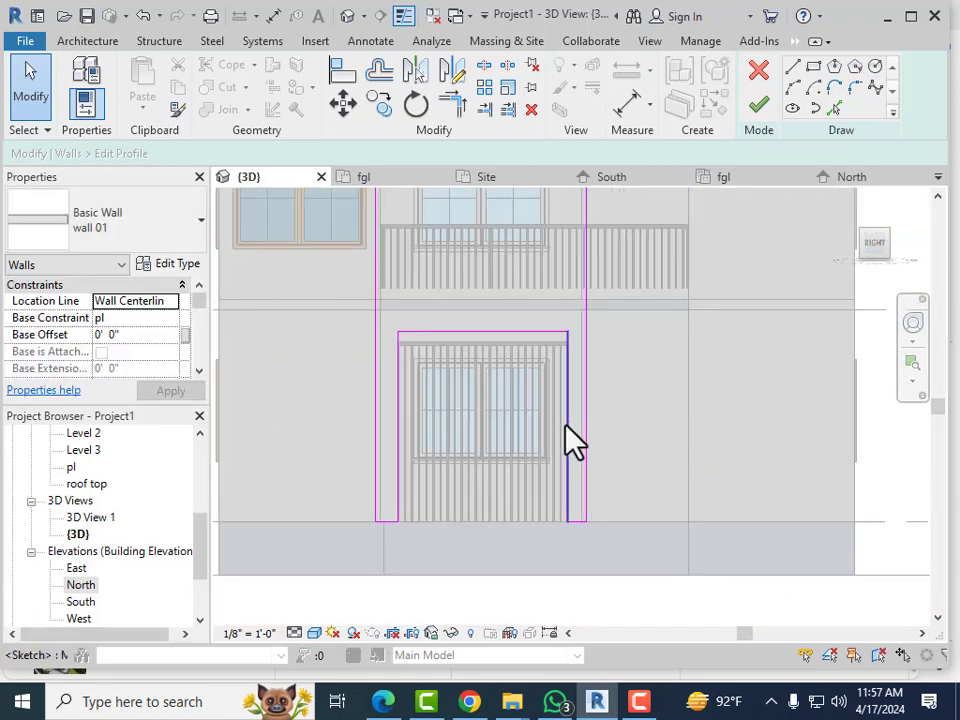
Step: Check the dimensions of the opening's side and top edges in the wall profile sketch against the gate
click(568, 439)
scroll(537, 458, down, 3)
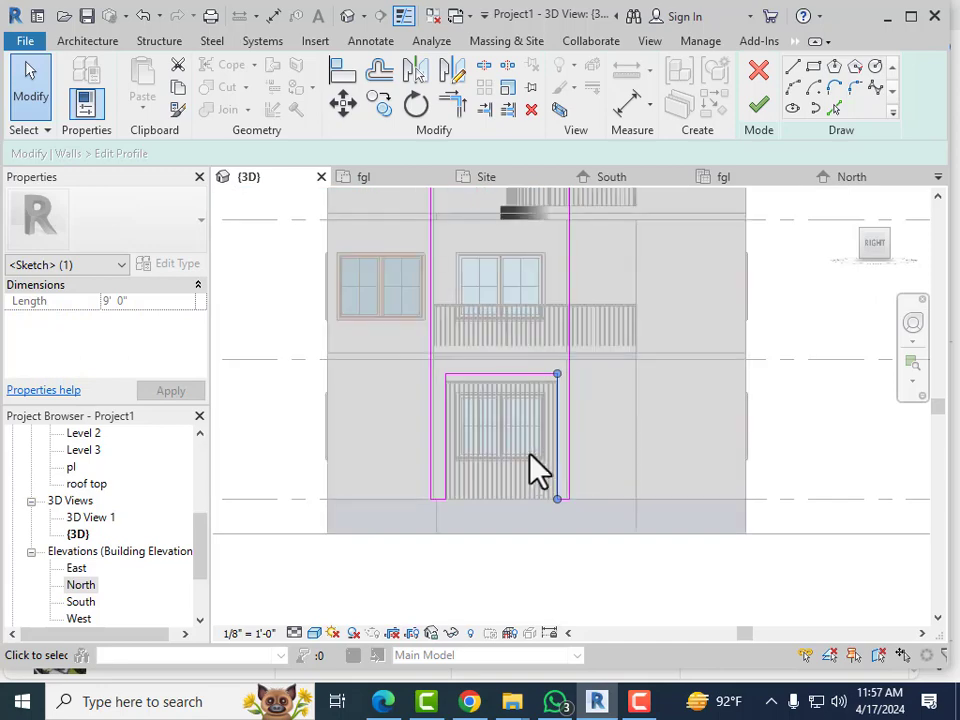
click(504, 420)
scroll(504, 420, up, 2)
click(466, 364)
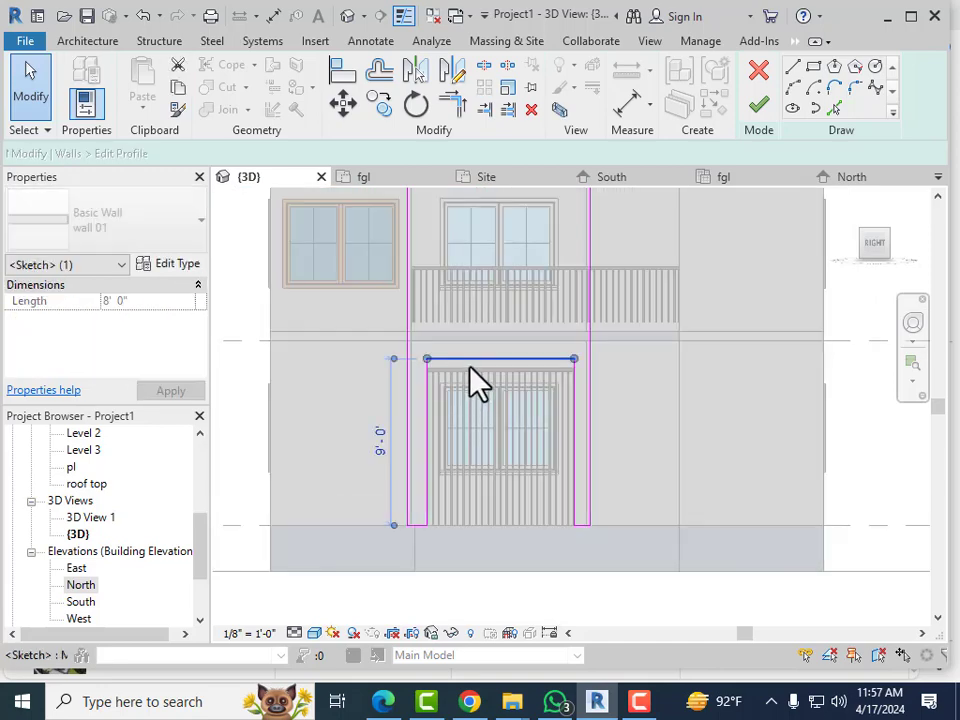
scroll(443, 394, up, 3)
click(442, 390)
scroll(437, 355, up, 4)
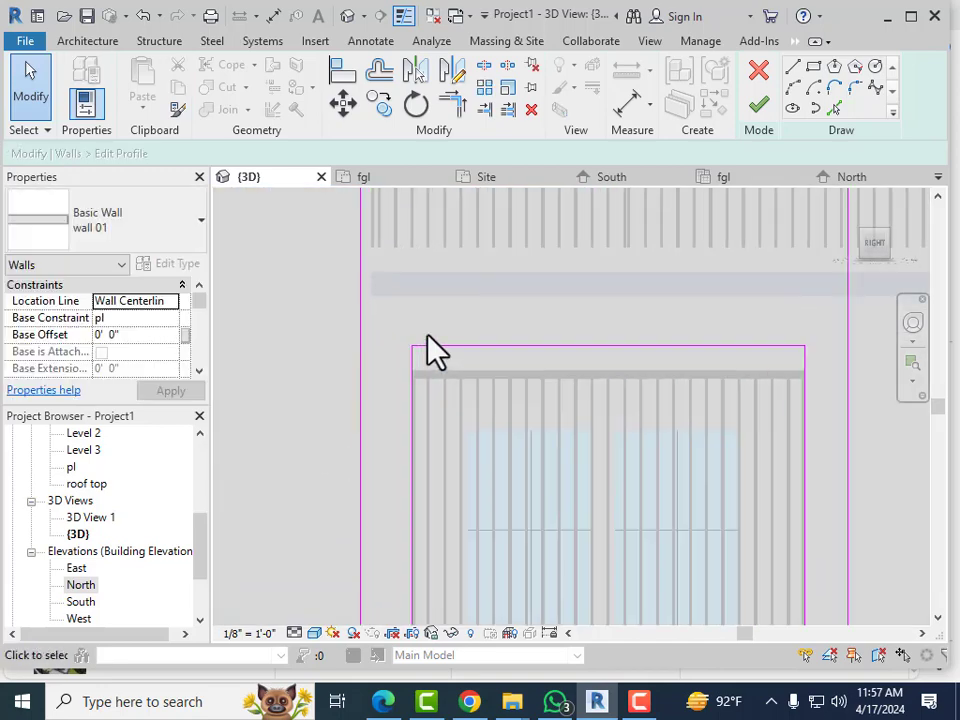
Step: Align the opening's top edge with the top of the gate's top rail and finish the wall profile
key(a)
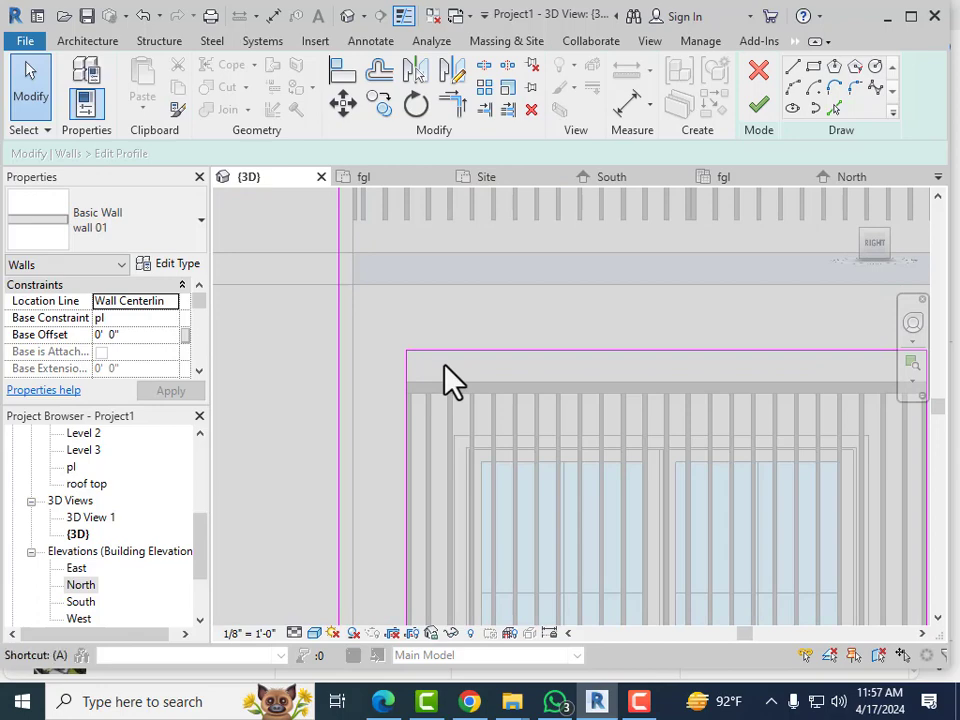
key(l)
click(494, 382)
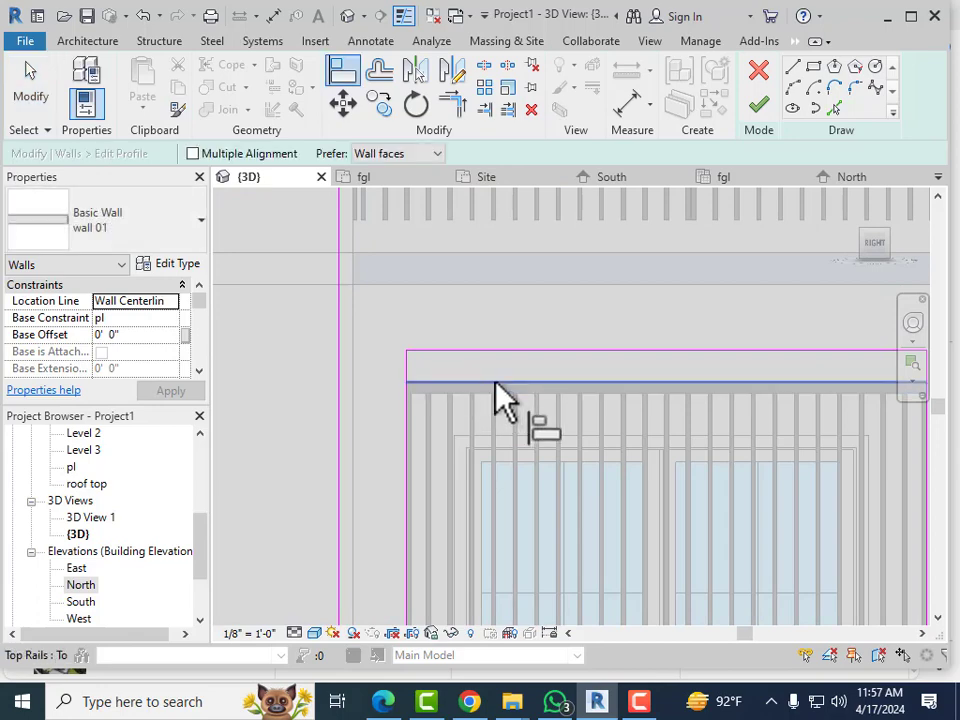
click(529, 353)
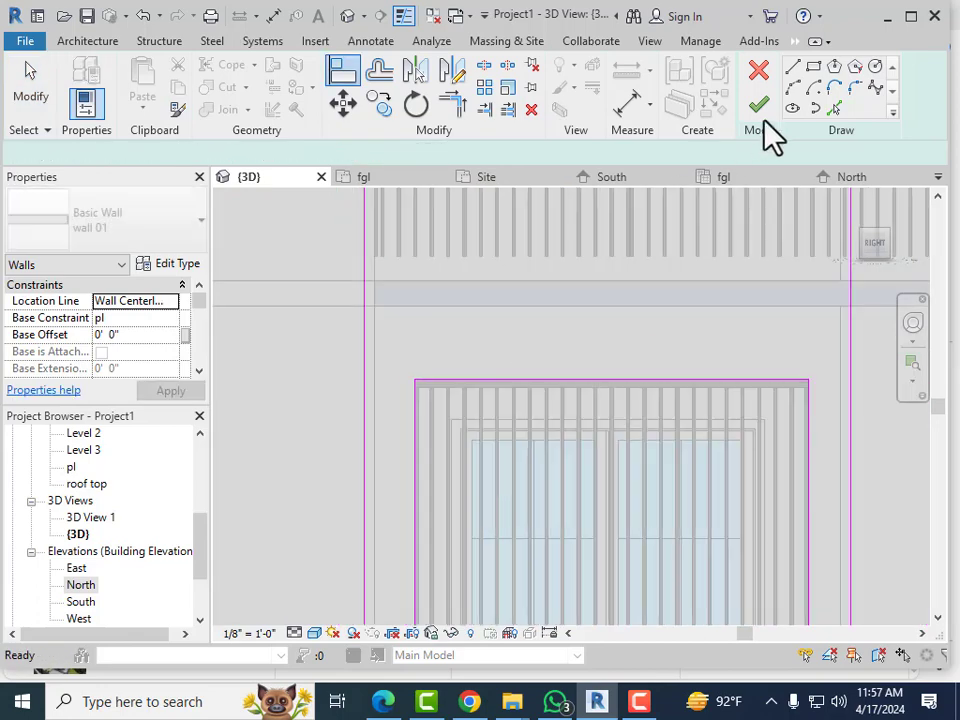
click(762, 108)
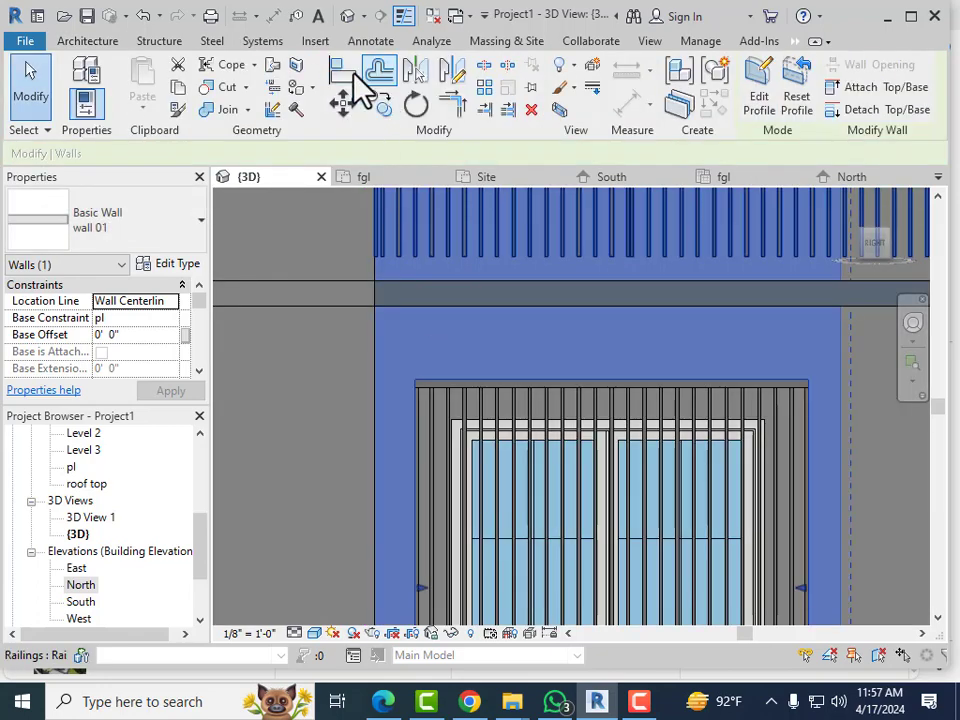
scroll(369, 208, down, 2)
key(Escape)
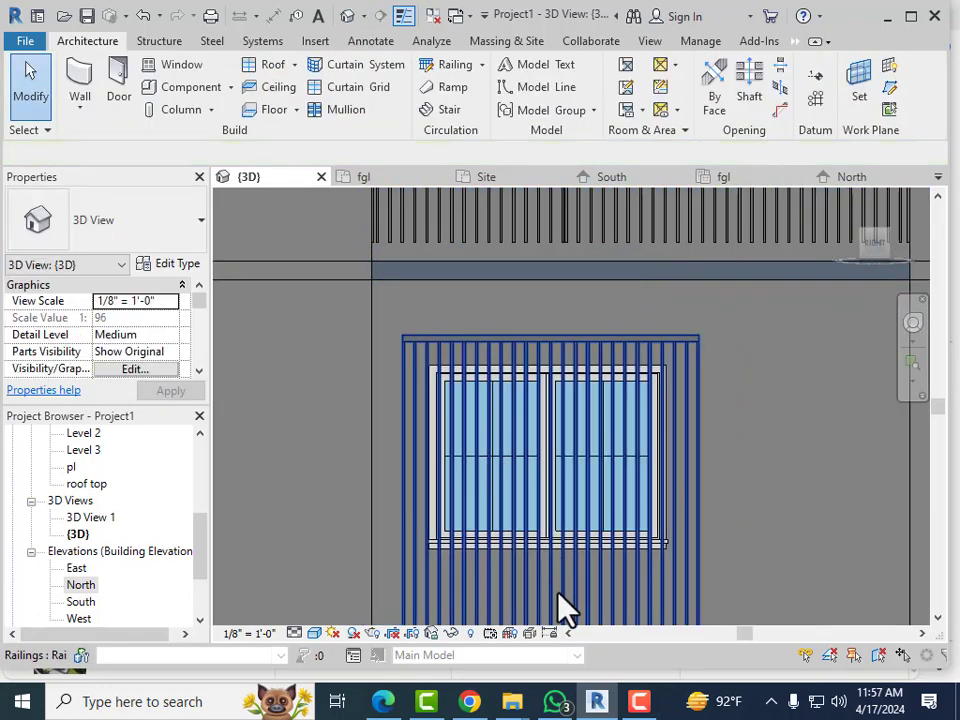
Step: Open the rail structure of the gate railing's type and insert four new rails
scroll(565, 605, up, 2)
scroll(456, 257, down, 2)
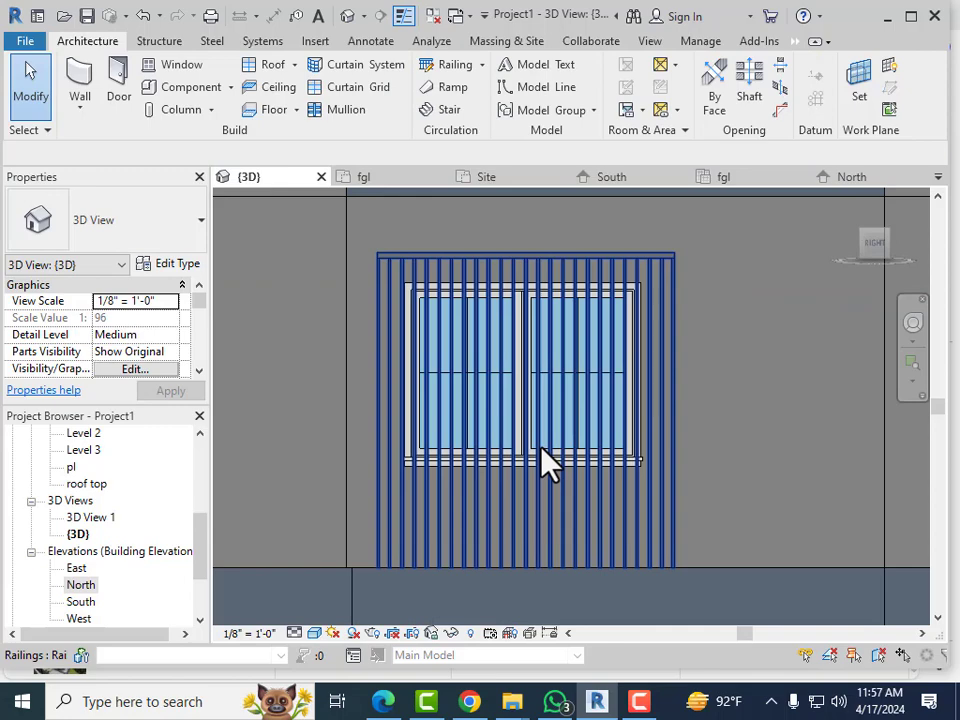
click(567, 350)
click(170, 267)
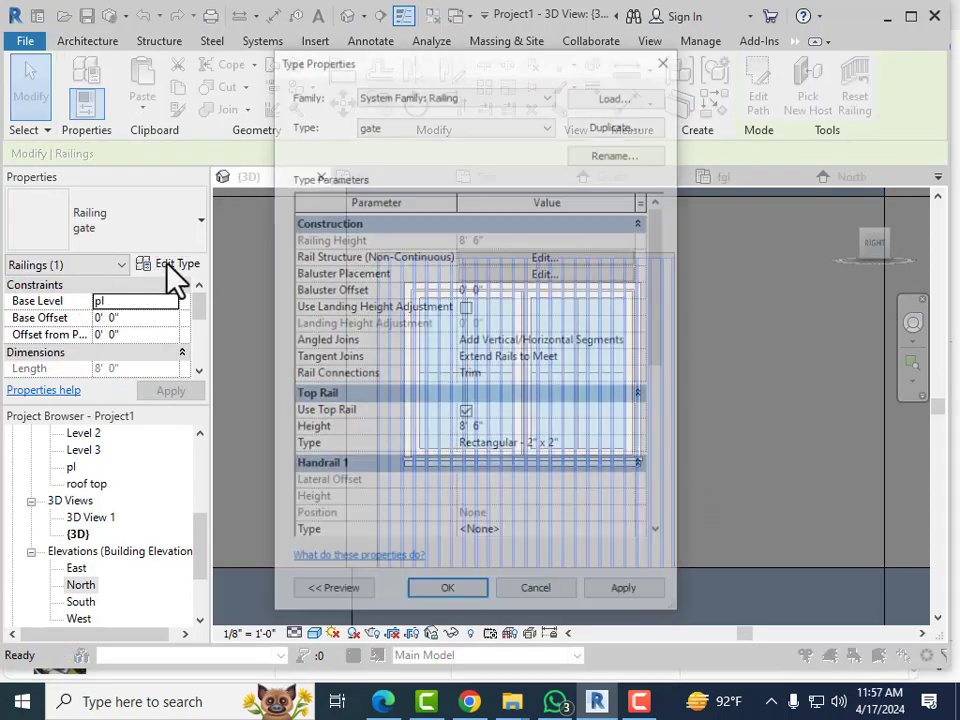
click(545, 257)
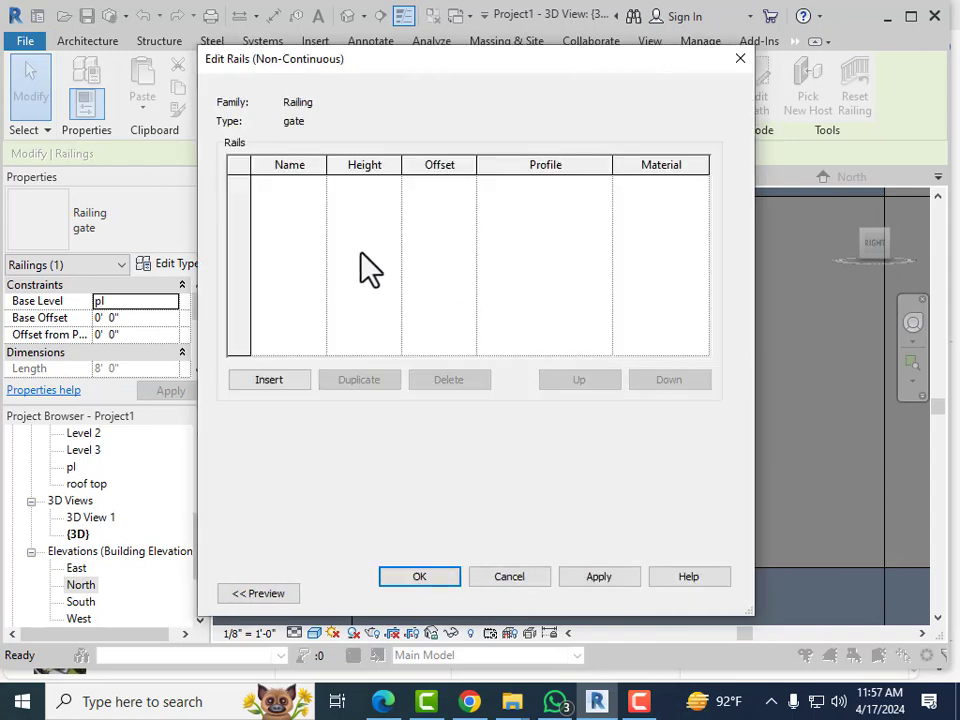
click(275, 384)
click(276, 386)
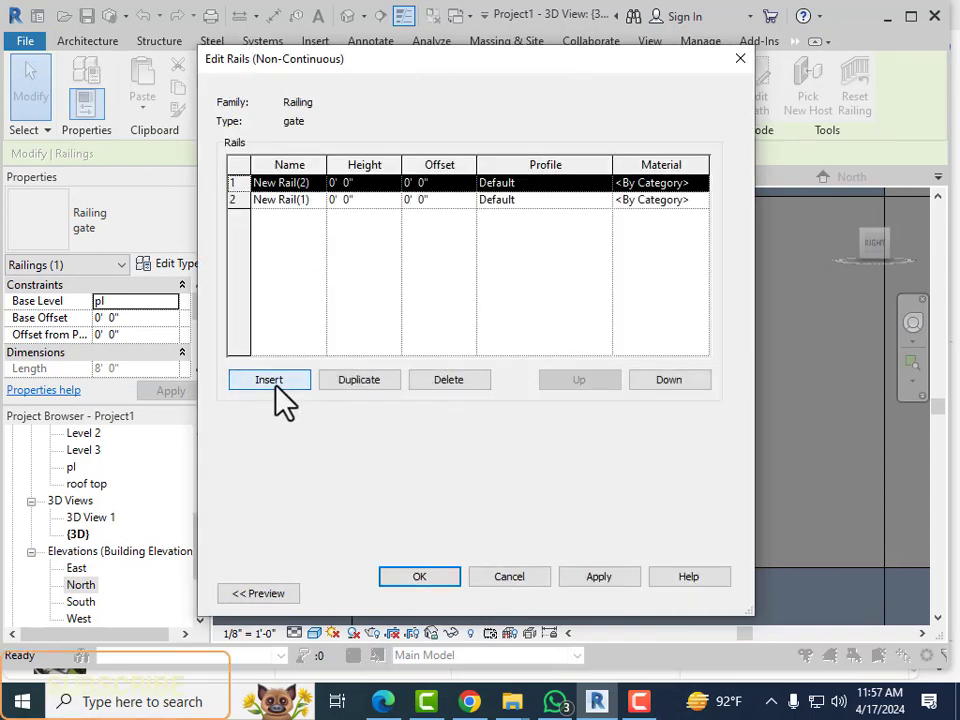
click(276, 386)
click(278, 385)
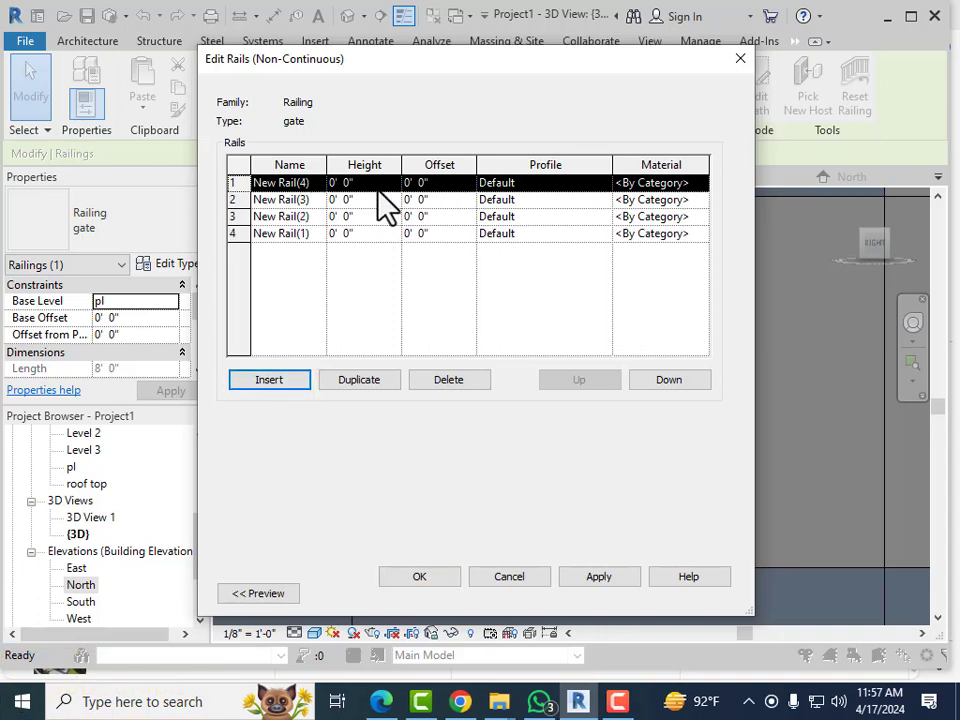
Step: Set the offsets of the first and second rails in the list to 1' 6" and 3' 0"
click(446, 183)
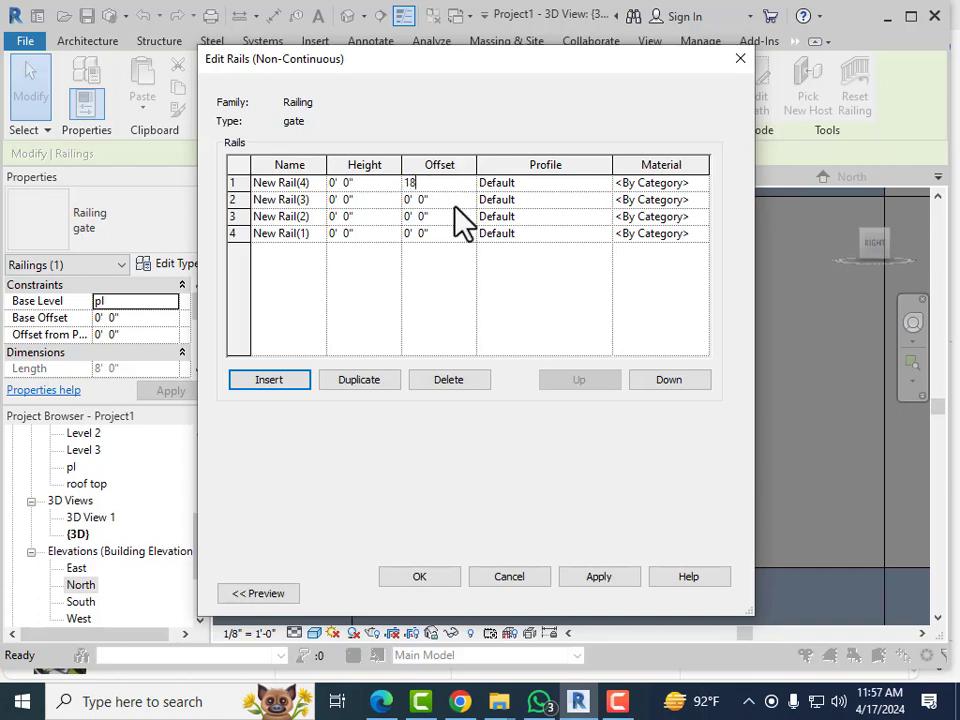
text(18)
click(455, 204)
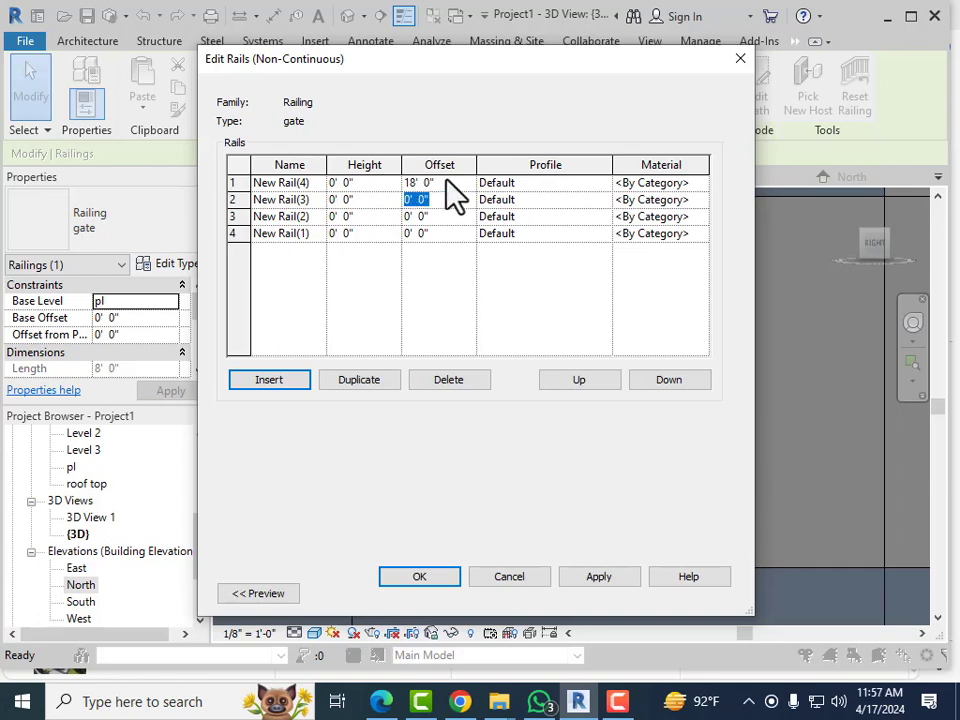
click(454, 183)
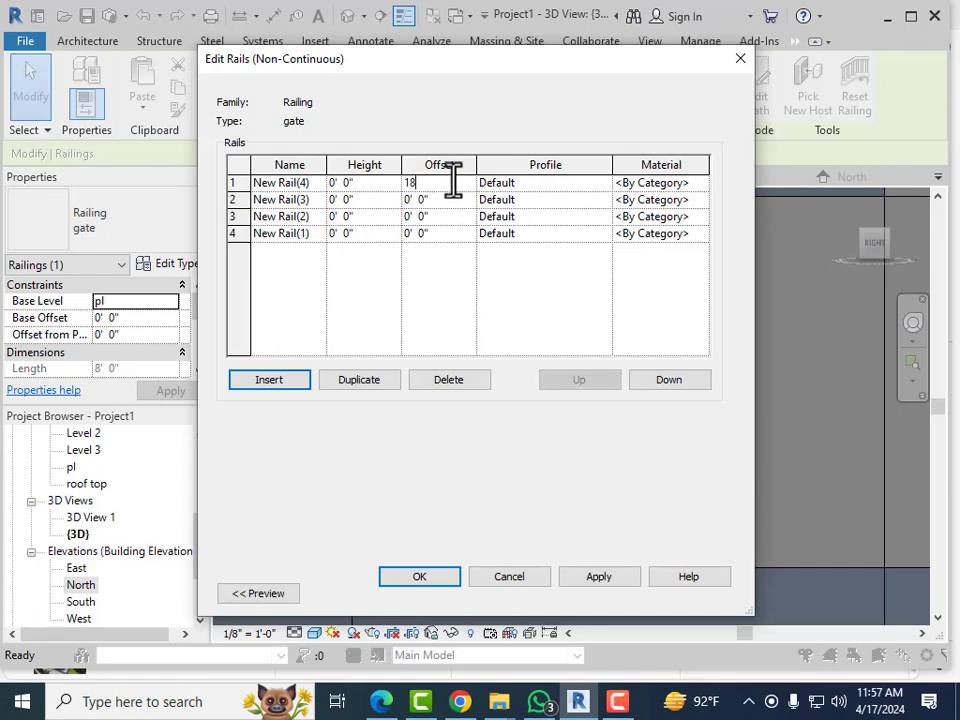
text(18")
click(440, 203)
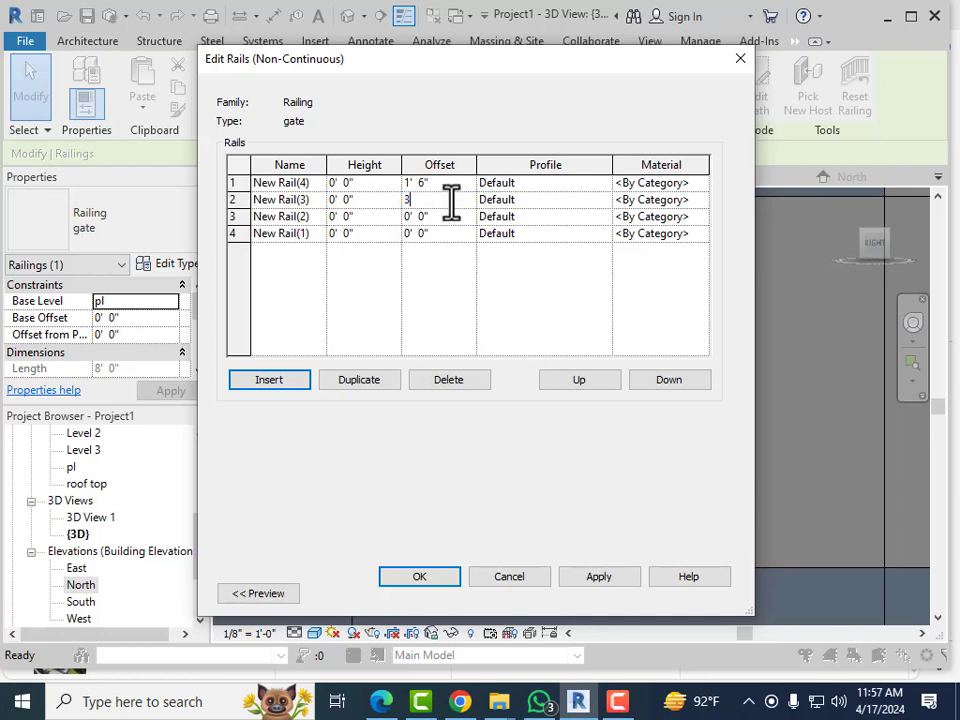
key(Tab)
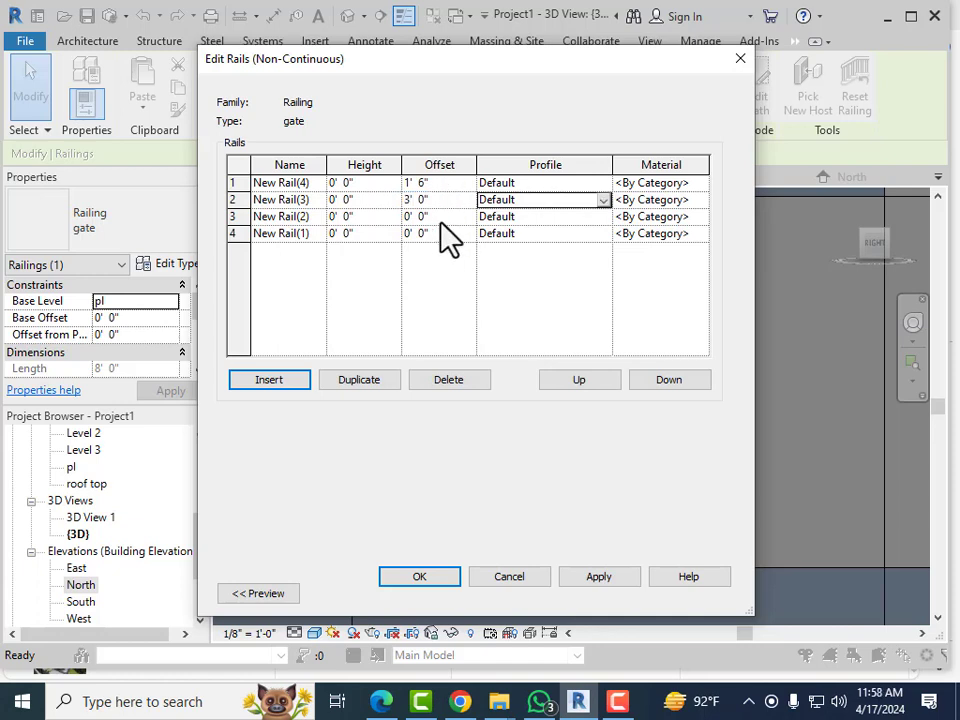
Step: Set the offsets of the third and fourth rails to 4' 6" and 7' 0" and apply the rail structure
click(442, 220)
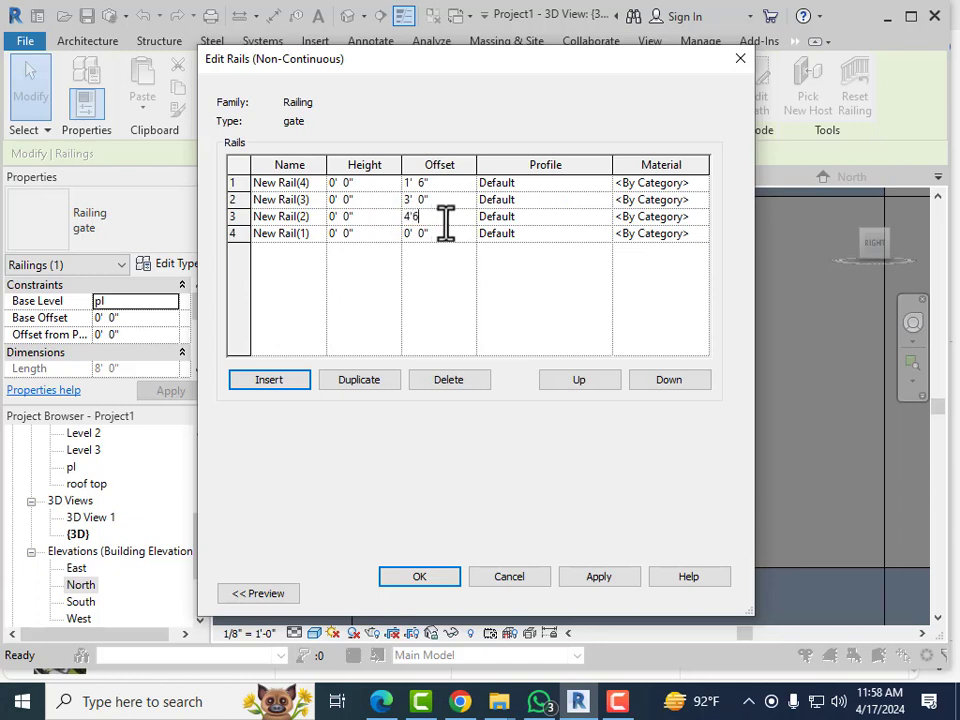
text(4'6)
key(Tab)
click(436, 236)
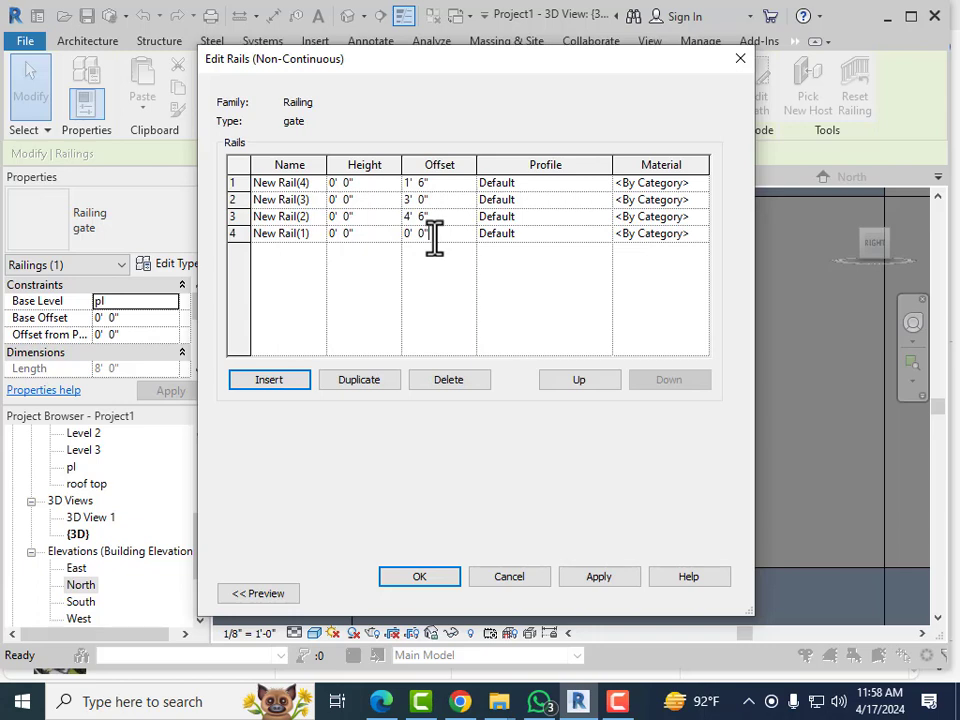
text(7')
key(Return)
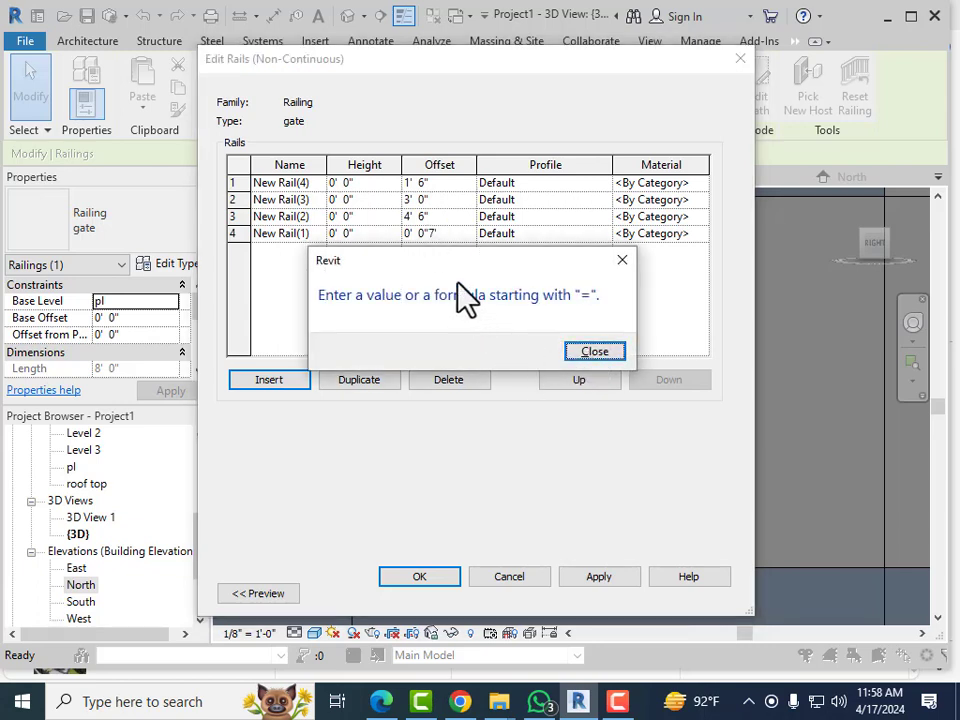
key(Return)
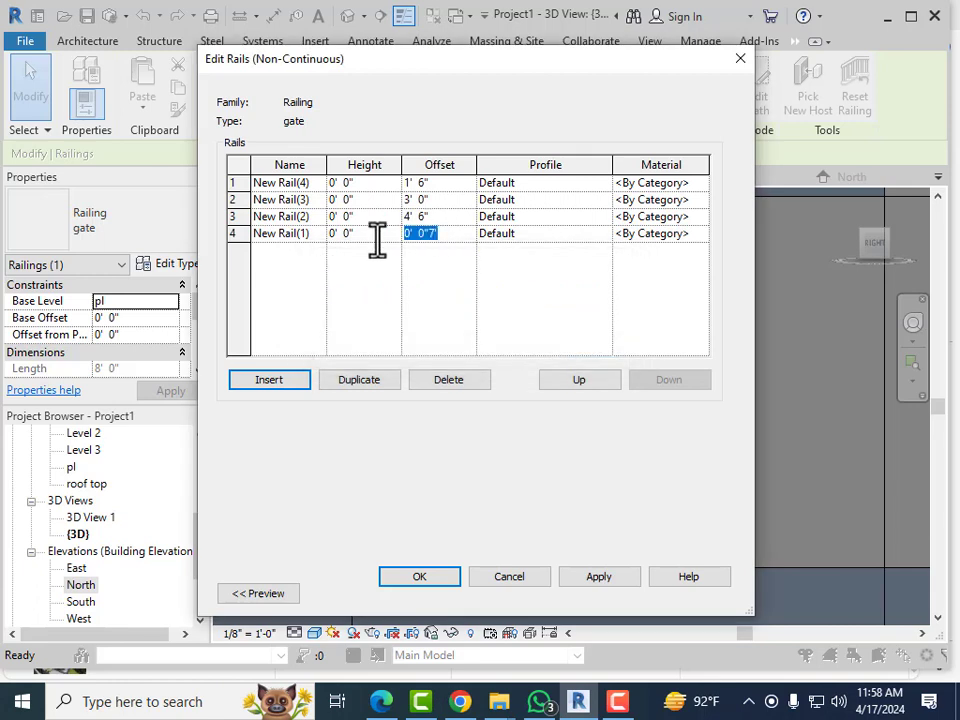
text(7')
key(Tab)
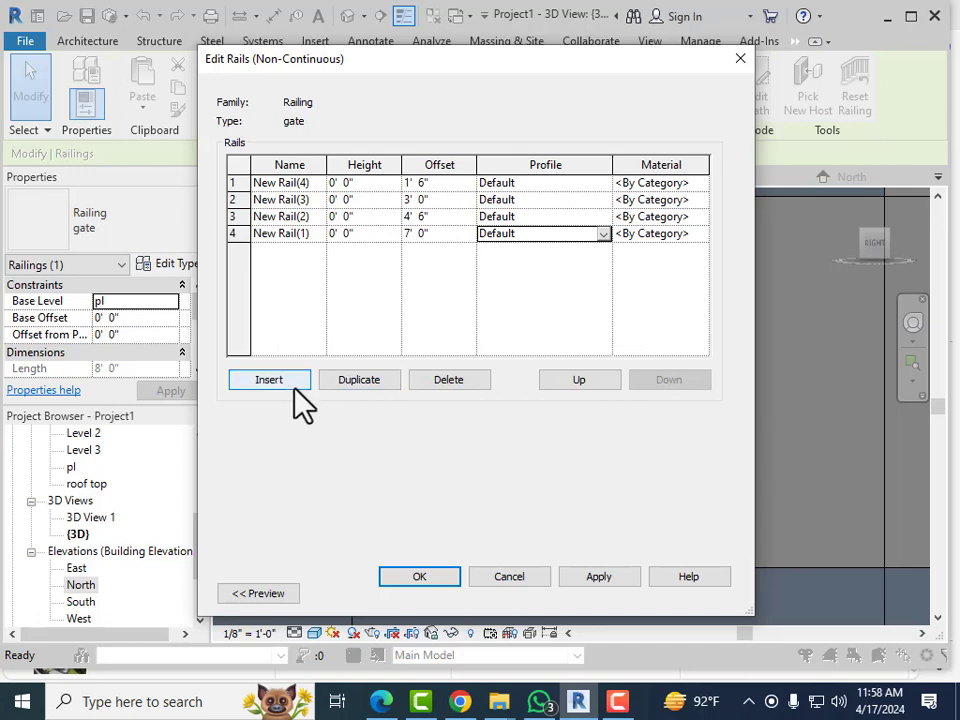
click(590, 578)
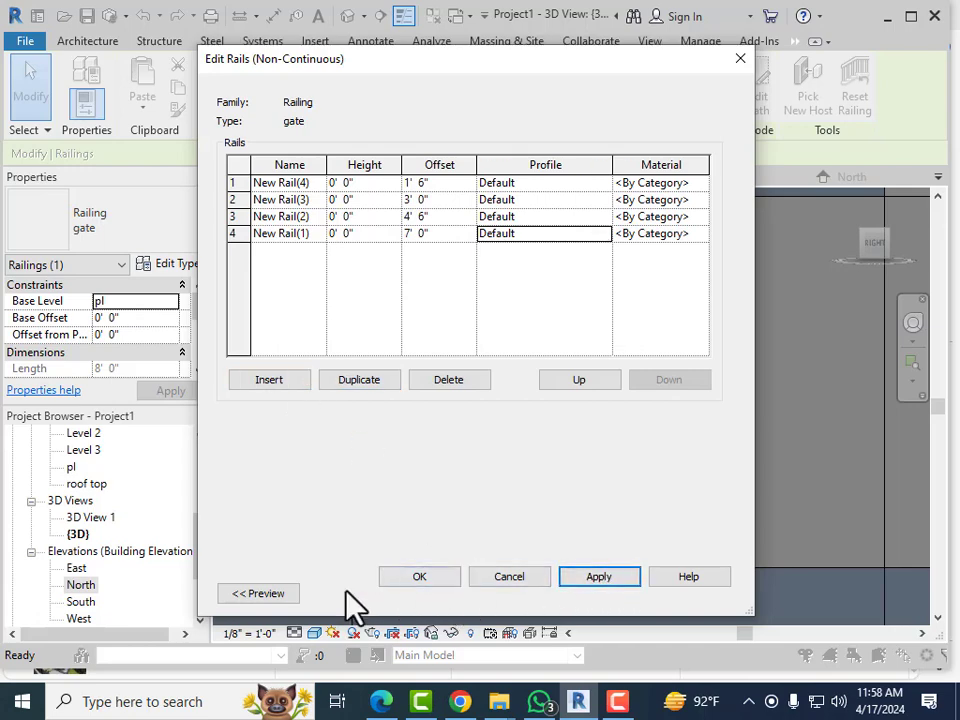
Step: Show the railing preview and set the heights of the first and second rails to 1' 6" and 3' 0"
click(281, 595)
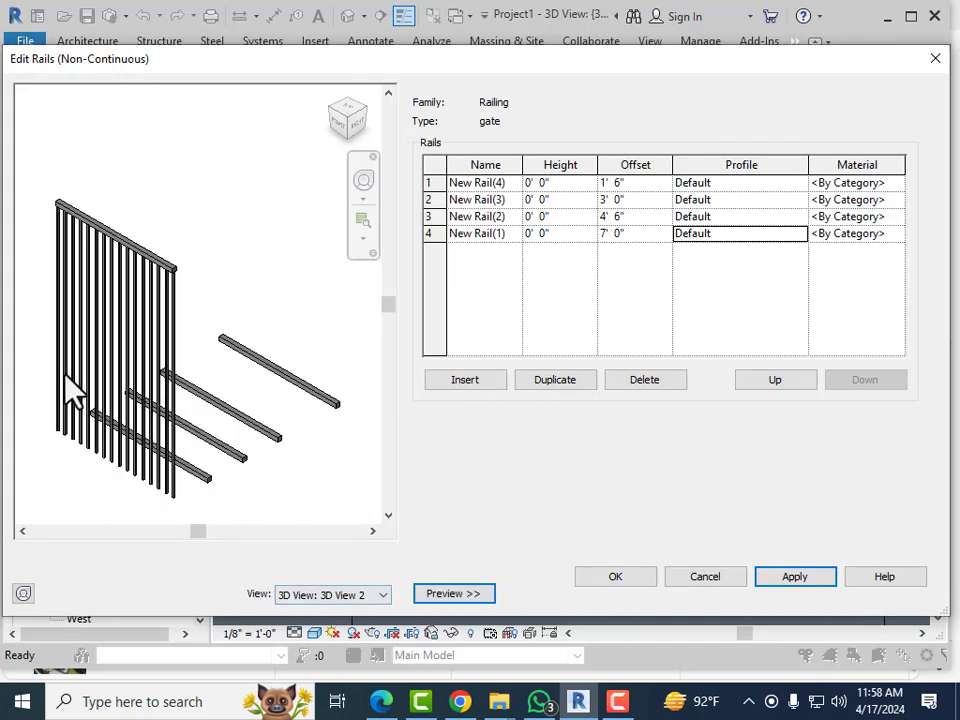
scroll(73, 392, up, 3)
scroll(290, 390, down, 1)
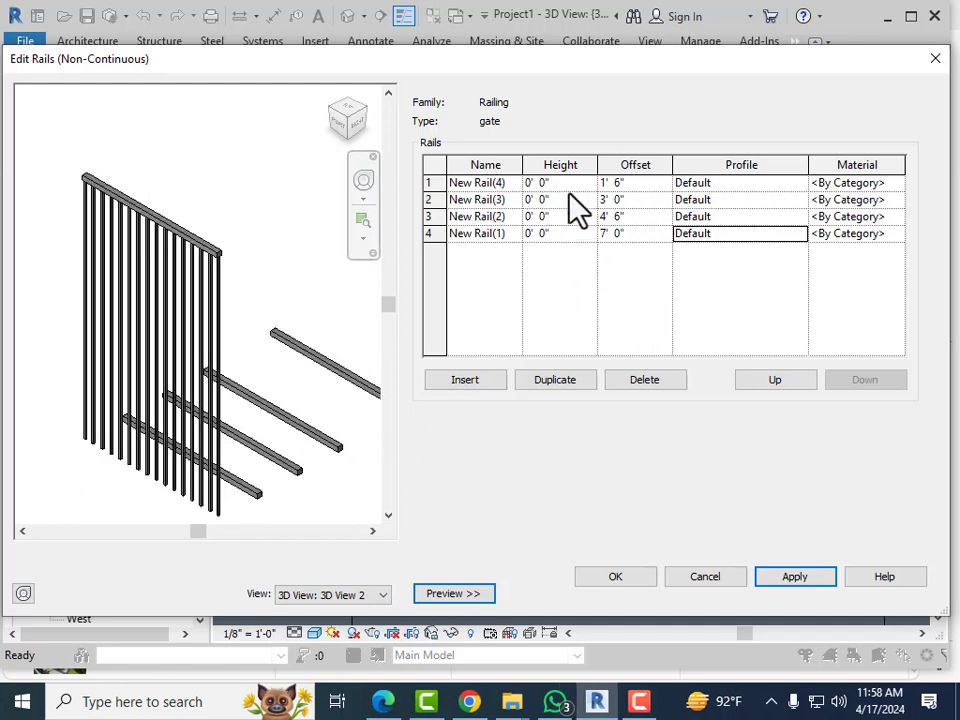
click(632, 184)
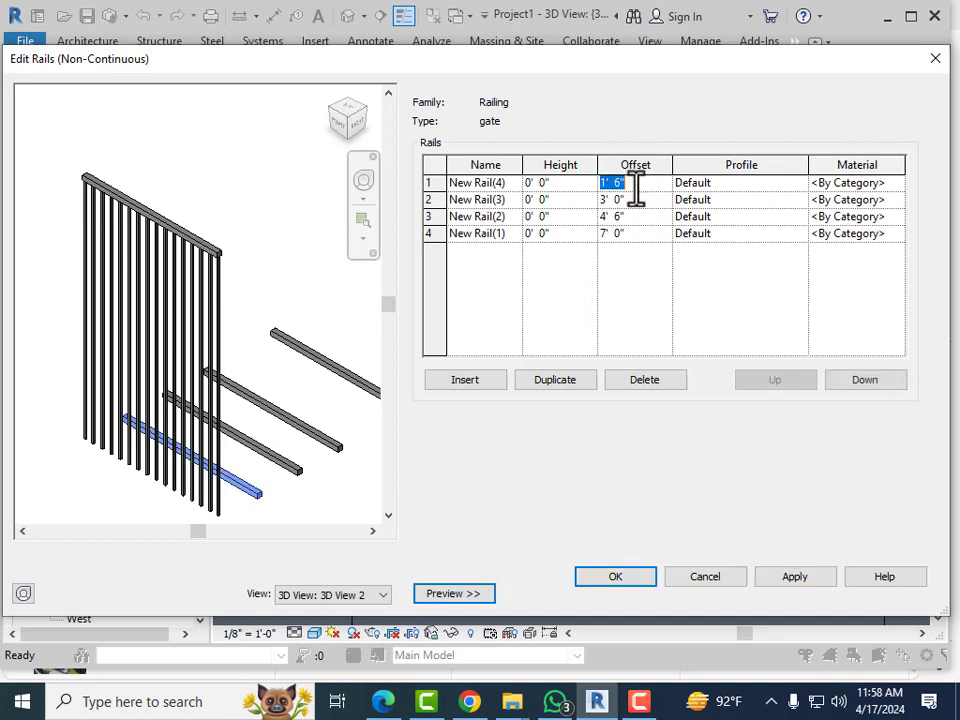
click(577, 183)
text(1'6)
click(632, 199)
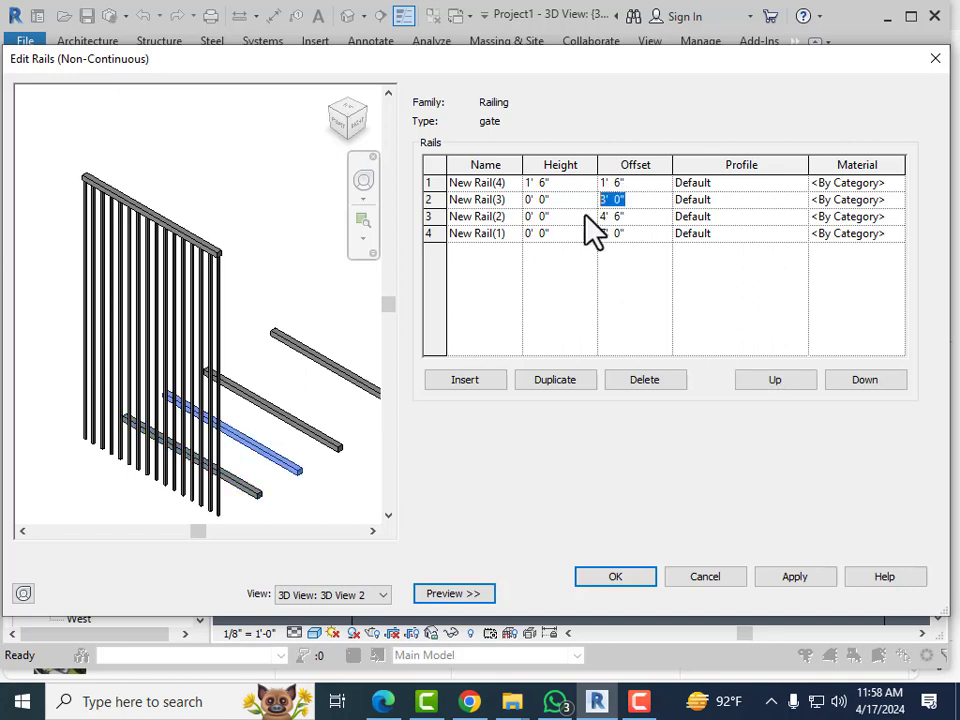
click(557, 200)
text(3)
Step: Set the heights of the third and fourth rails to 4' 6" and 7' 0"
click(615, 216)
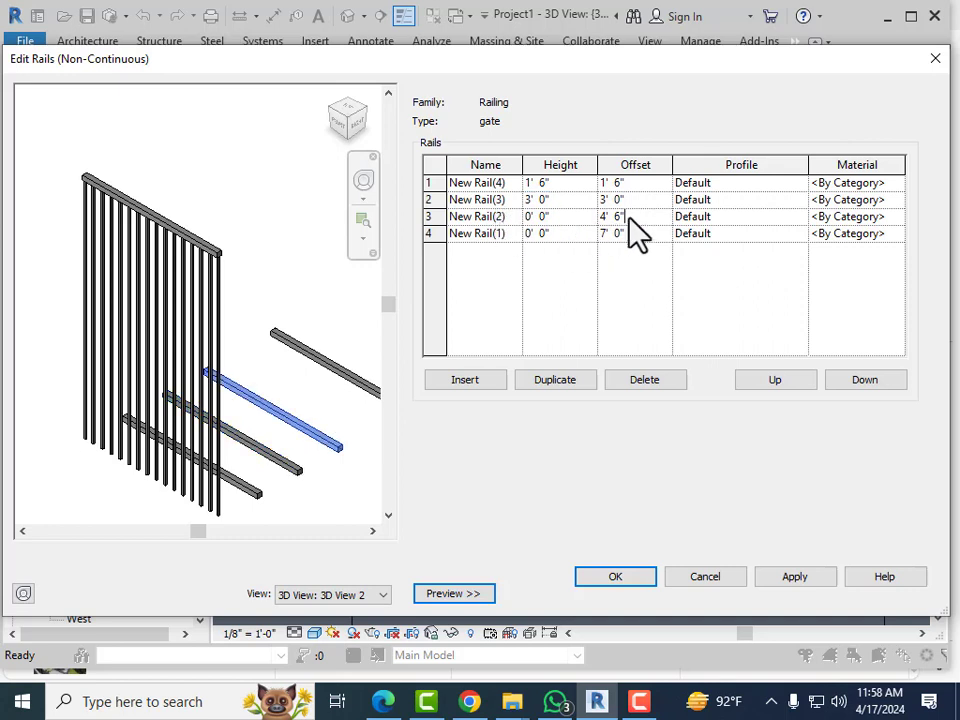
click(568, 218)
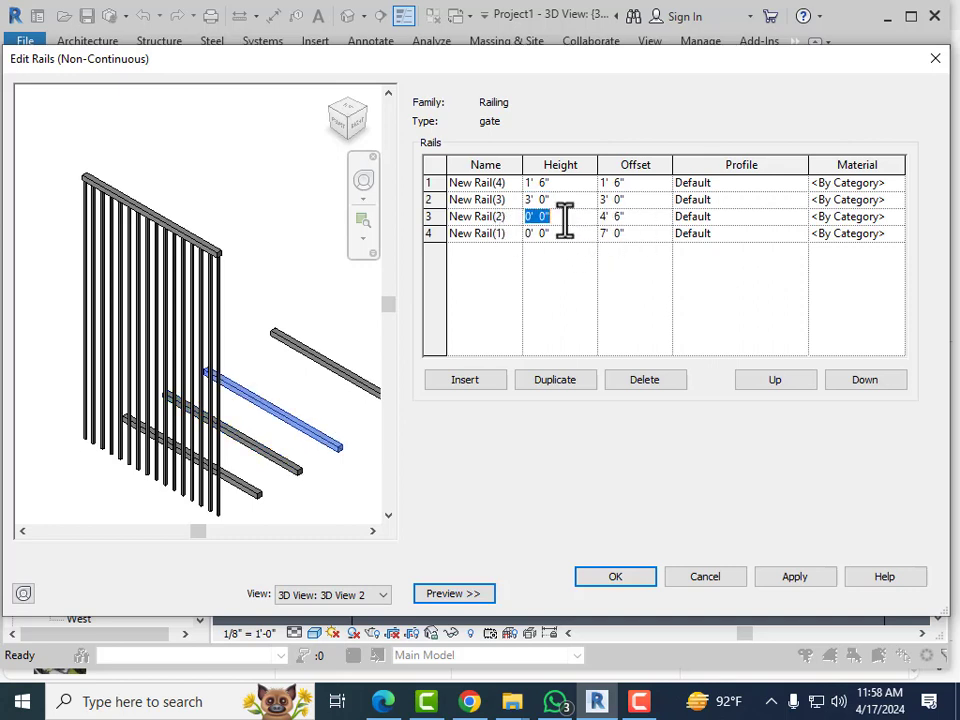
text(4' 6")
click(625, 233)
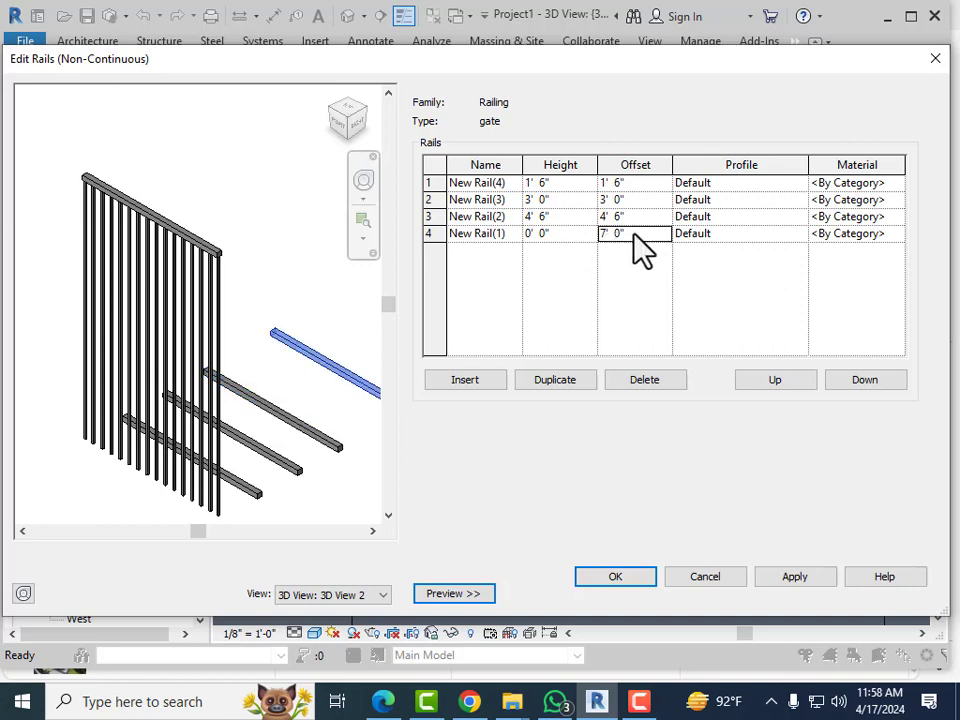
click(561, 236)
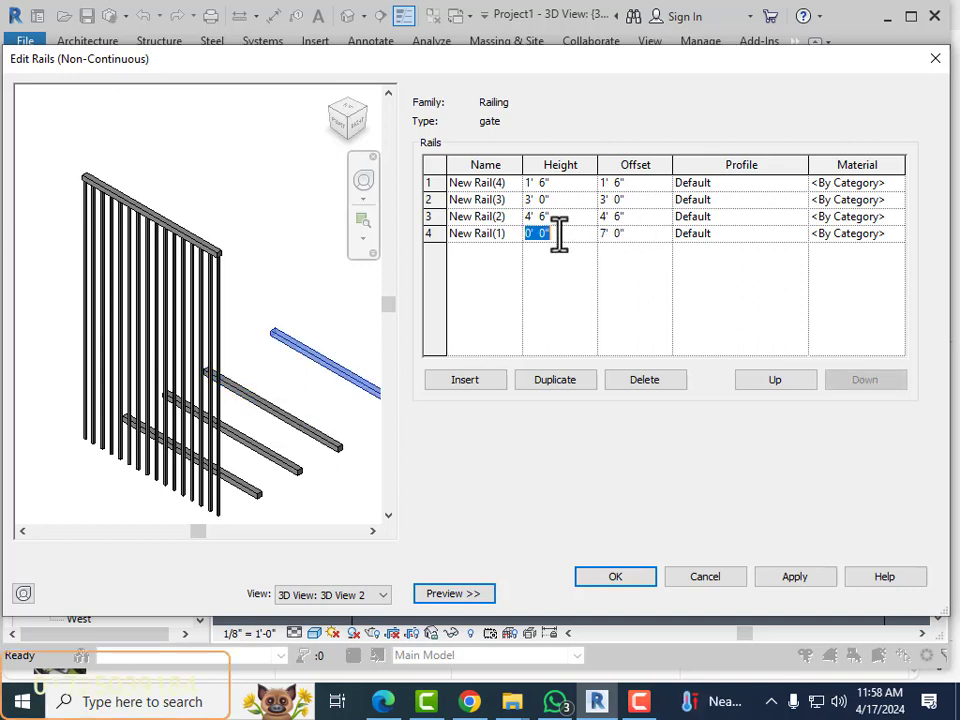
text(7' 0")
Step: Set the offsets of the first three rails in the list to 0
click(633, 185)
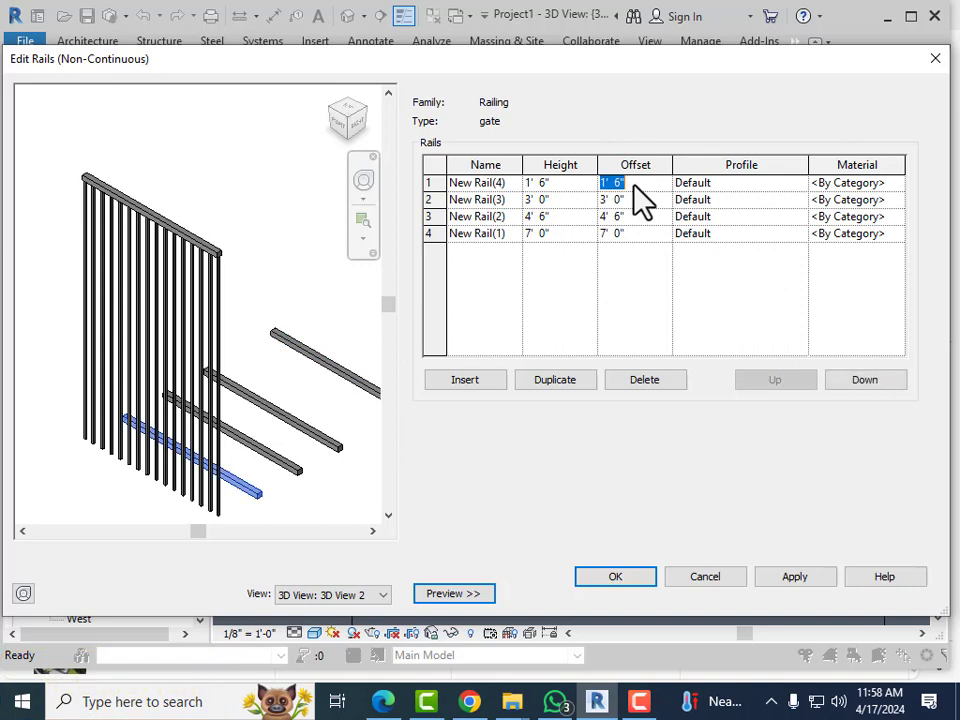
text(0)
key(Down)
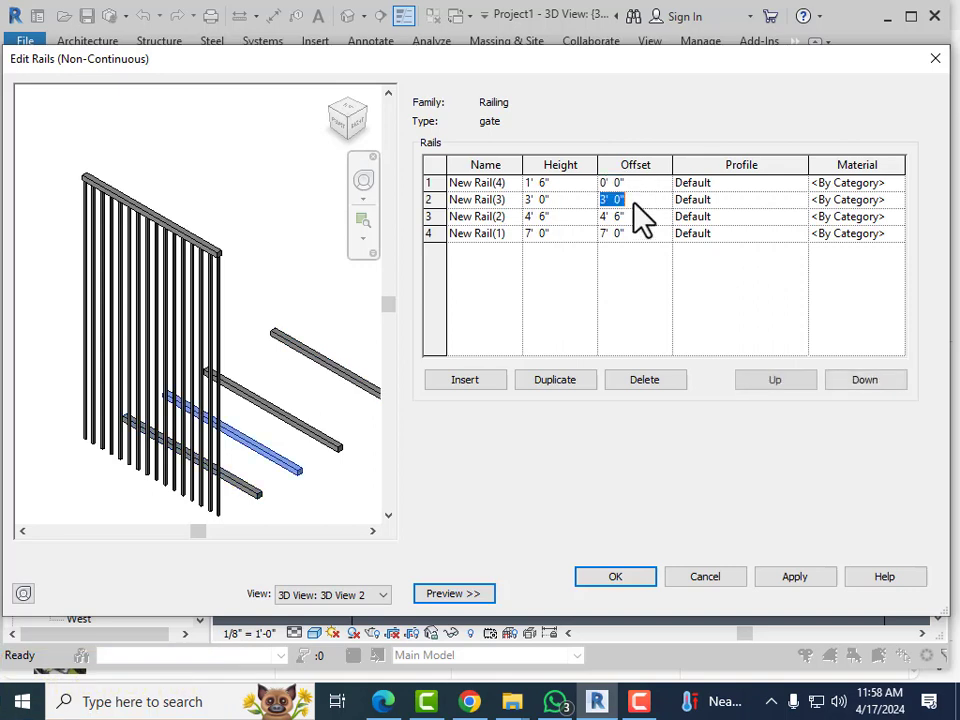
text(0)
key(Down)
text(0)
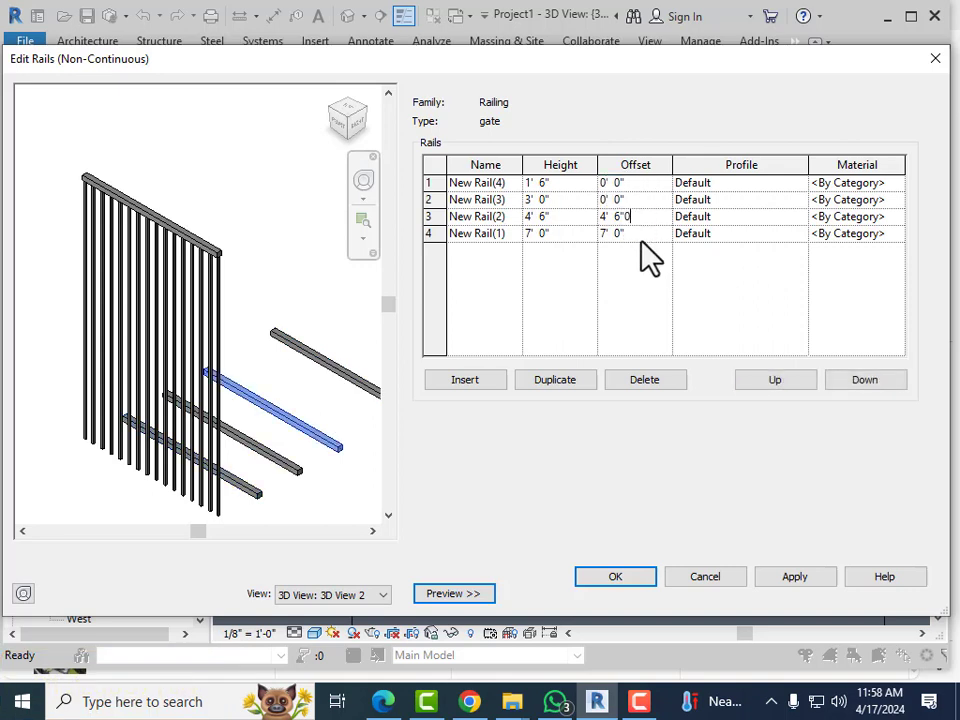
drag(643, 216, 575, 221)
text(0)
Step: Set the fourth rail's offset to 0 and apply the rail structure to the gate railing type
click(628, 234)
drag(636, 234, 598, 234)
text(0)
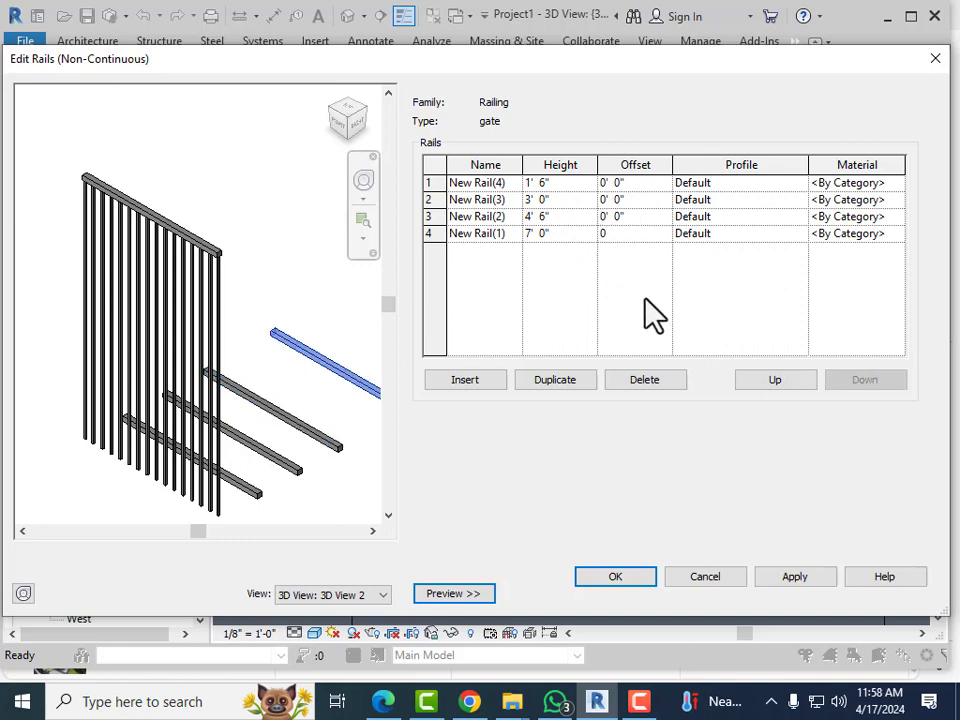
click(797, 578)
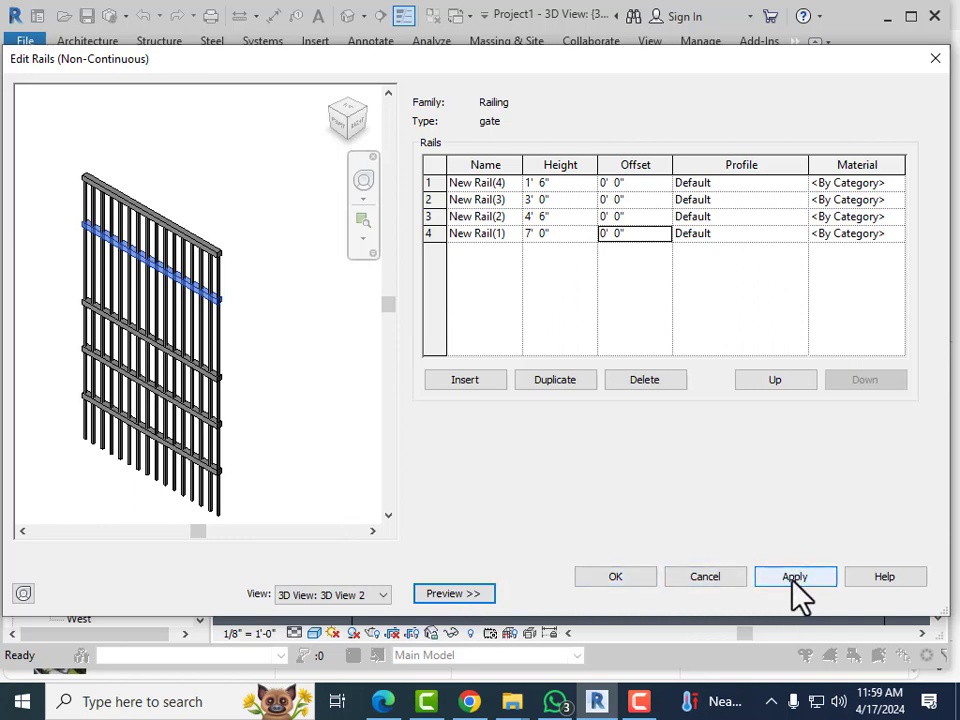
click(632, 577)
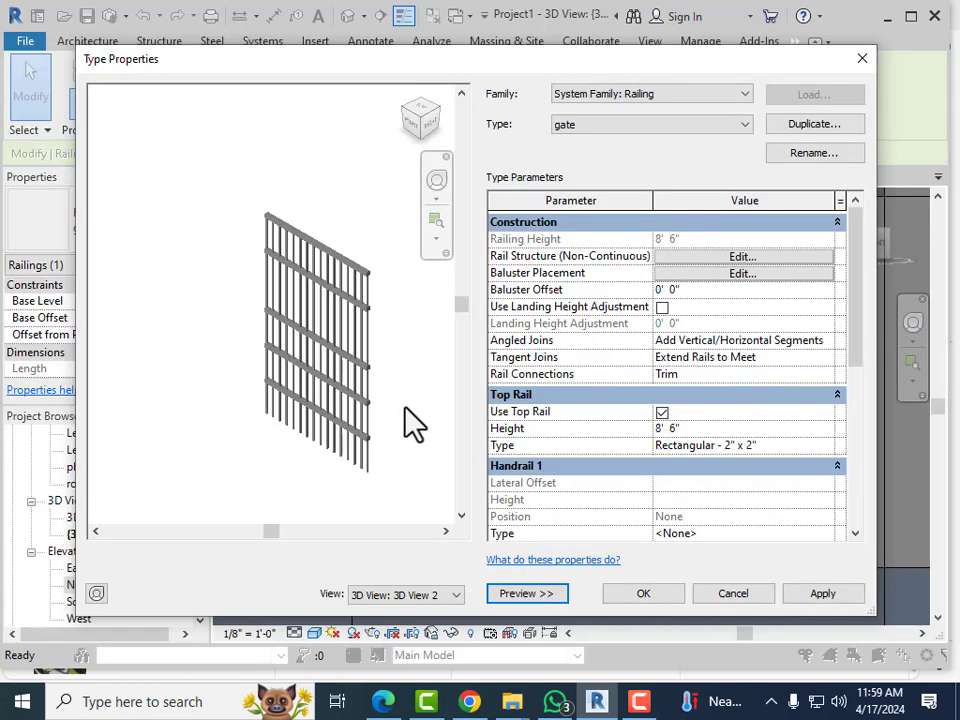
click(820, 594)
click(640, 595)
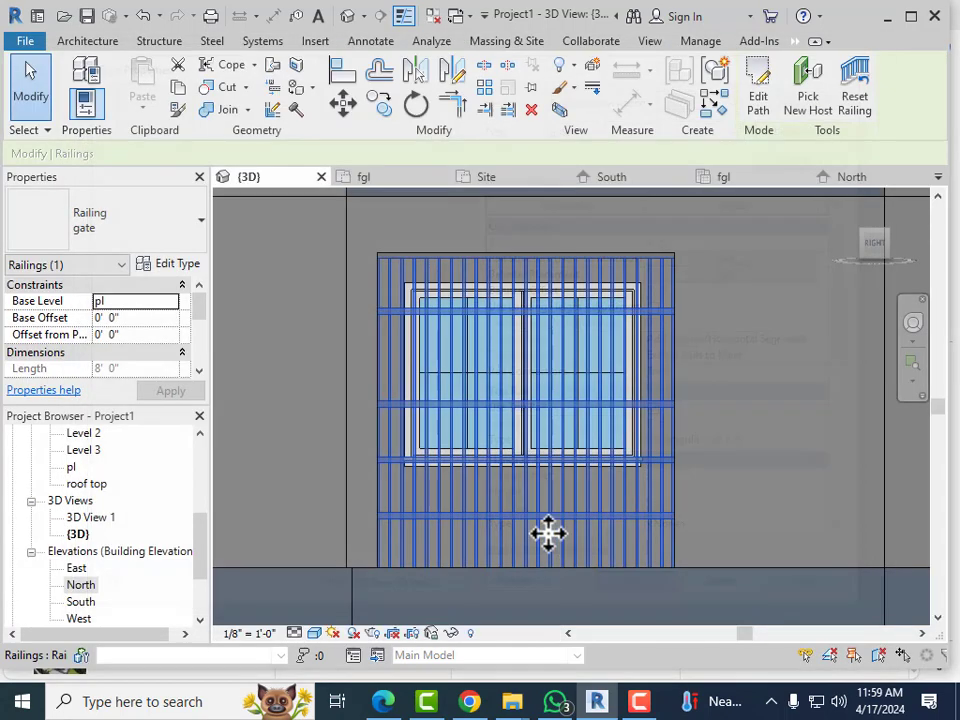
Step: Examine the gate with its horizontal rails in the building's front opening from several 3D angles and distances
scroll(420, 285, down, 3)
click(516, 538)
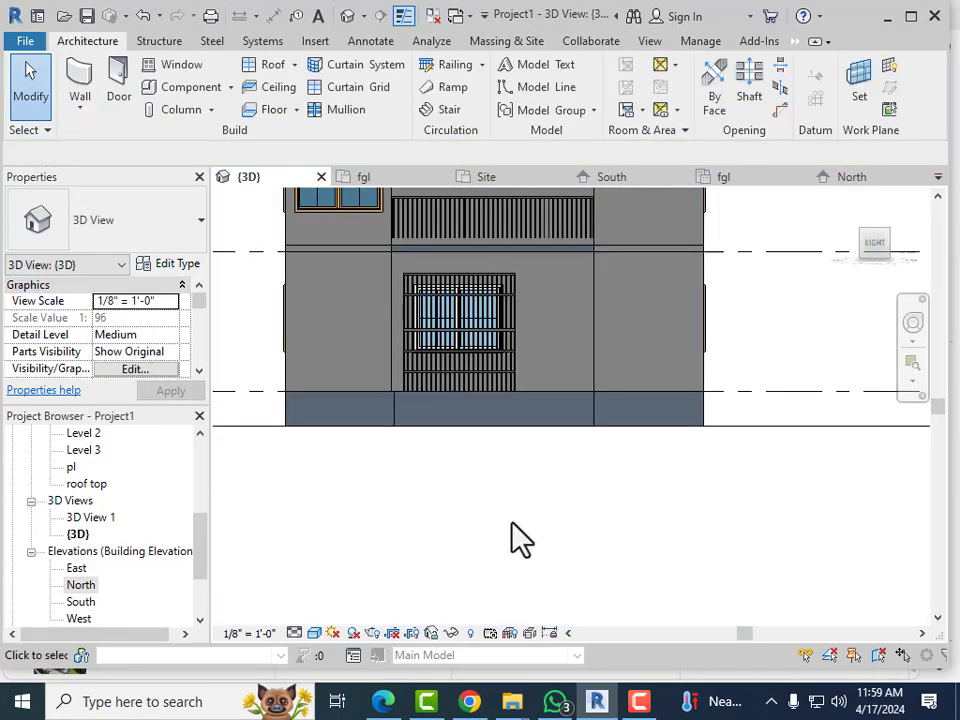
shift+middle_drag(594, 476, 495, 499)
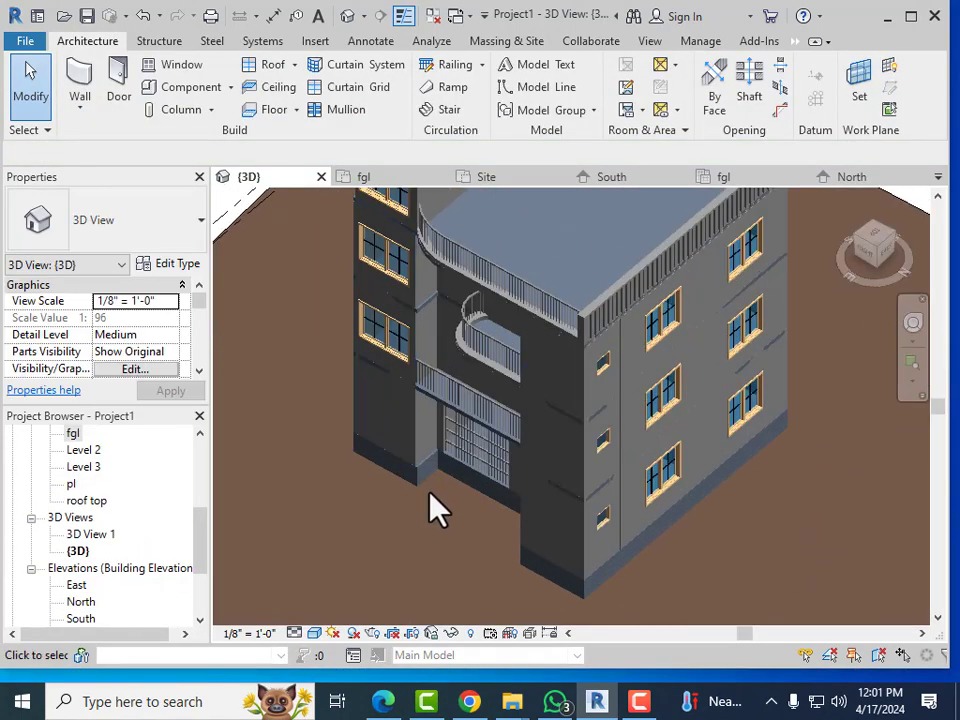
scroll(438, 499, up, 3)
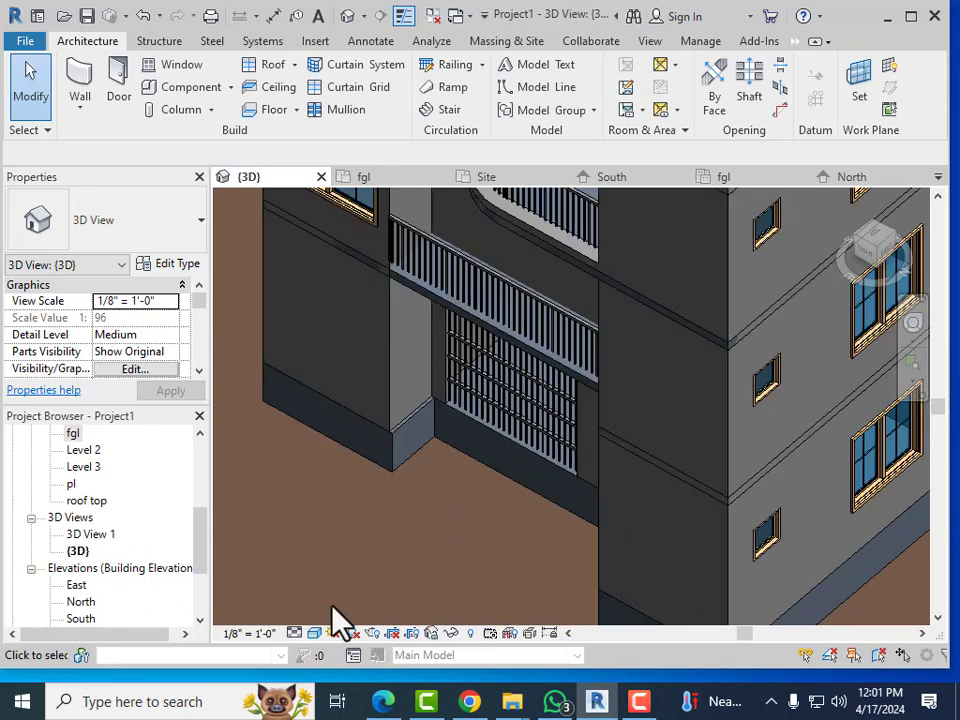
scroll(520, 490, down, 5)
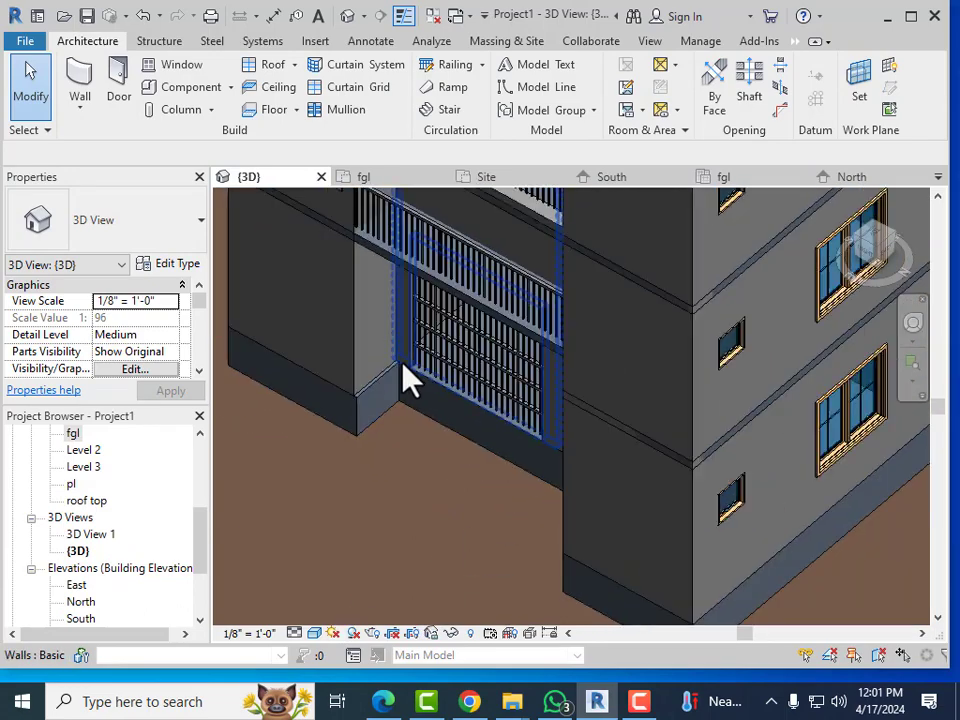
shift+middle_drag(452, 500, 666, 426)
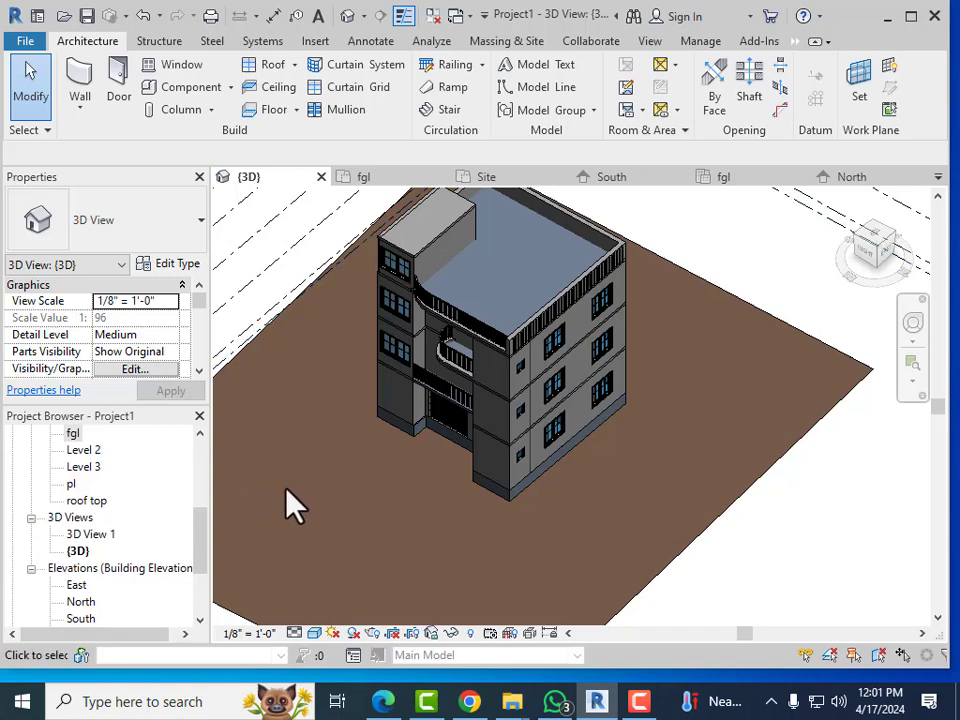
scroll(340, 475, up, 2)
scroll(446, 520, down, 2)
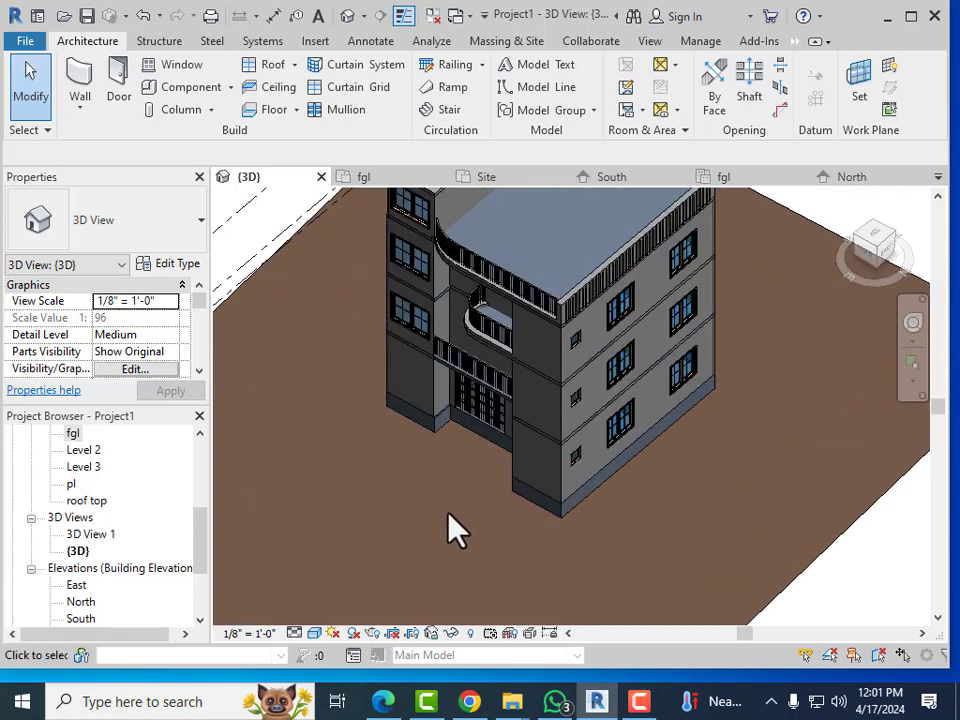
scroll(495, 490, up, 3)
scroll(484, 441, up, 2)
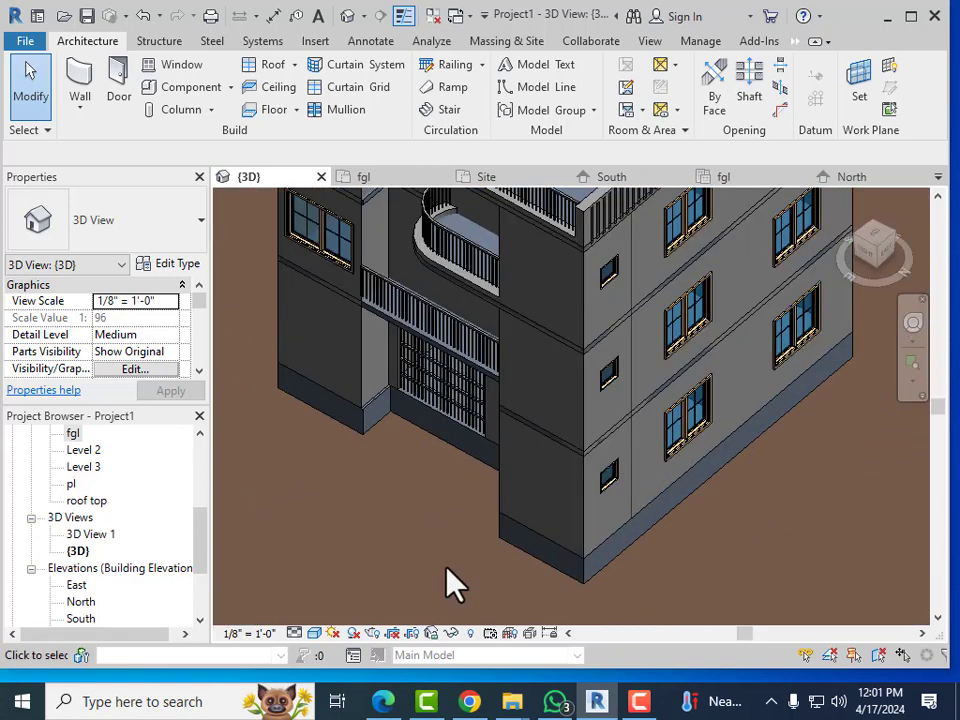